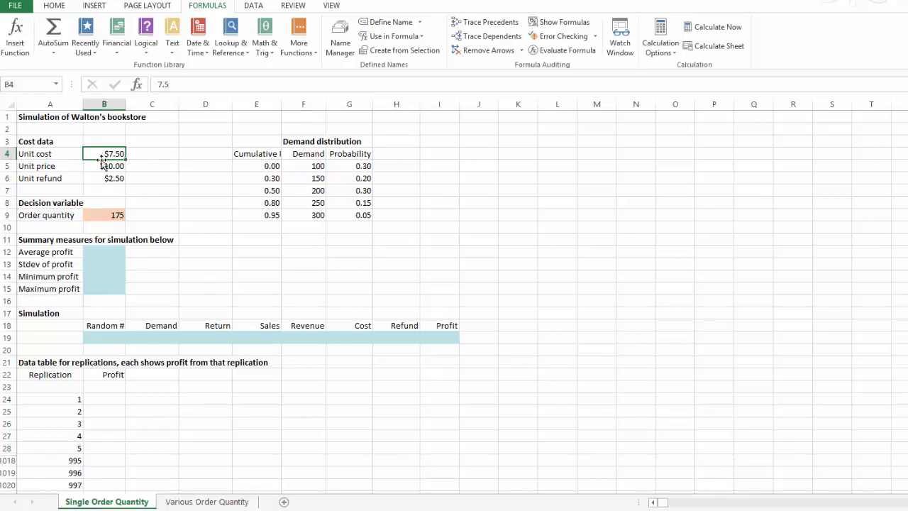
# Review the cost data, the order quantity and the demand distribution, including the cumulative probability formulas in E5:E9.
pyautogui.click(103, 166)
pyautogui.click(101, 180)
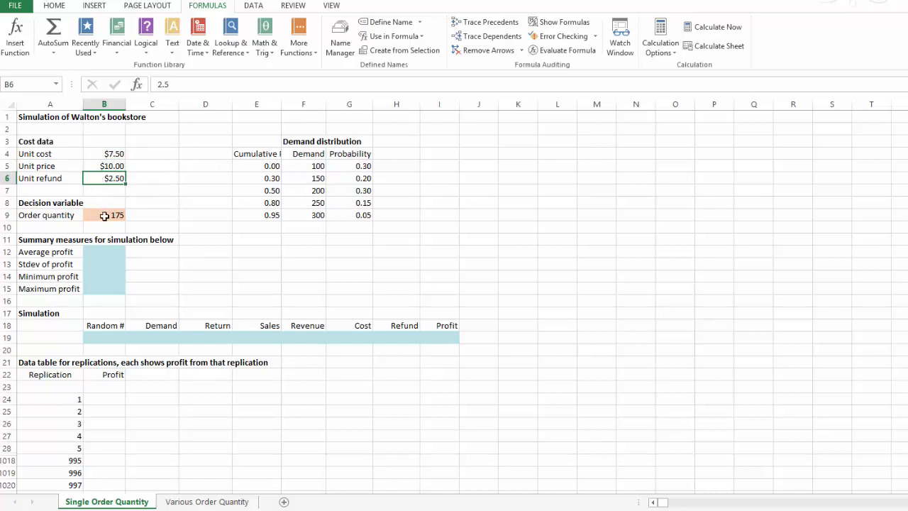
pyautogui.click(104, 216)
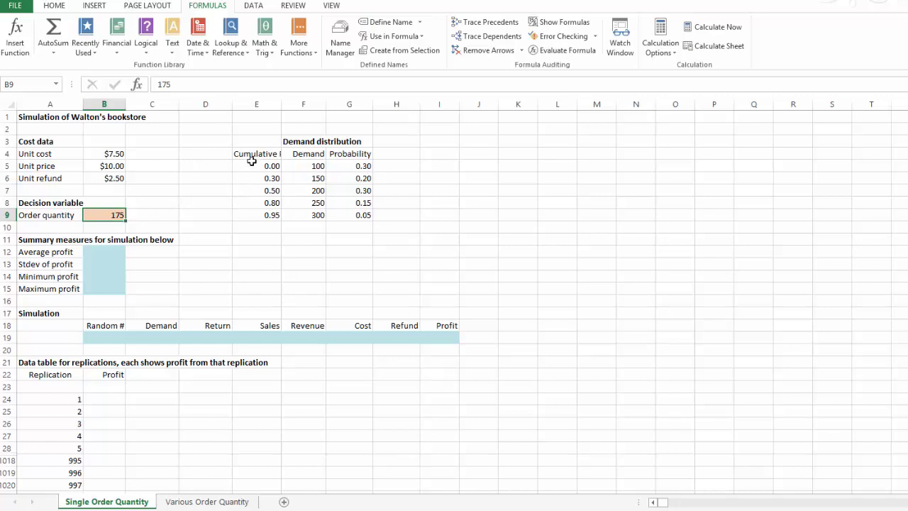
pyautogui.click(252, 156)
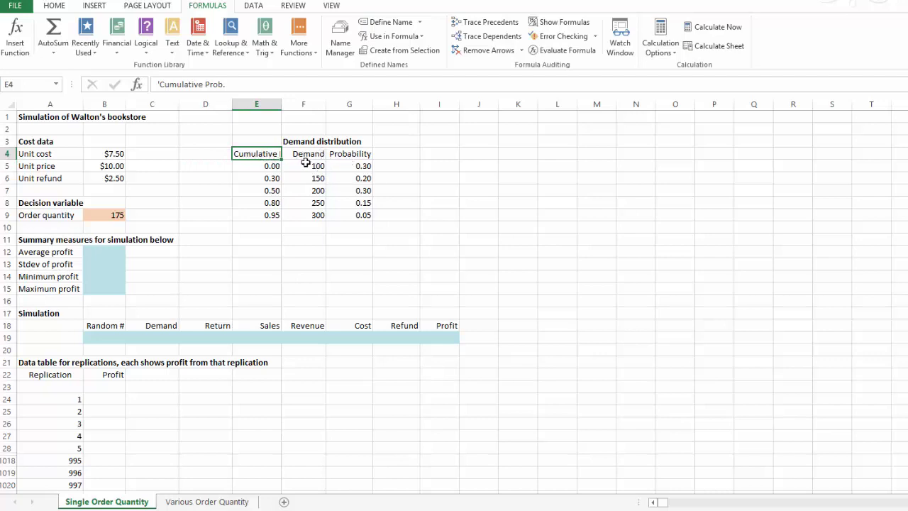
pyautogui.click(306, 164)
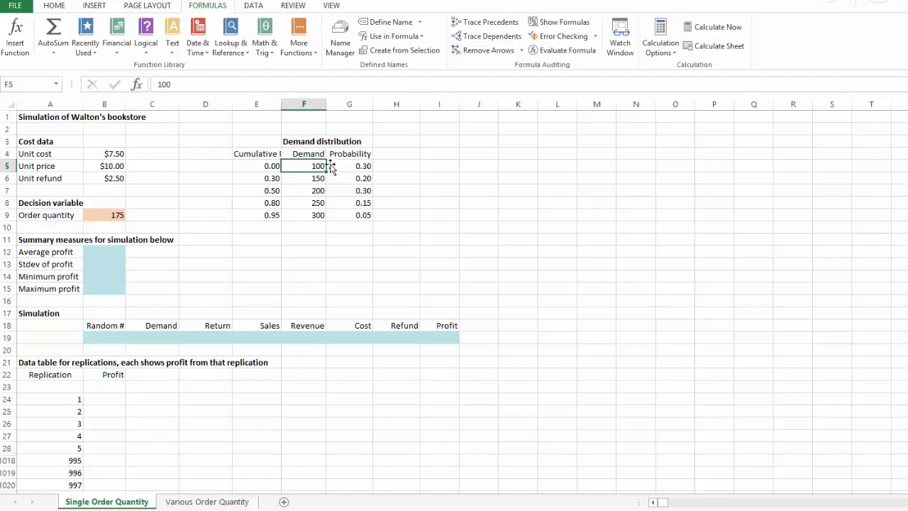
pyautogui.click(347, 166)
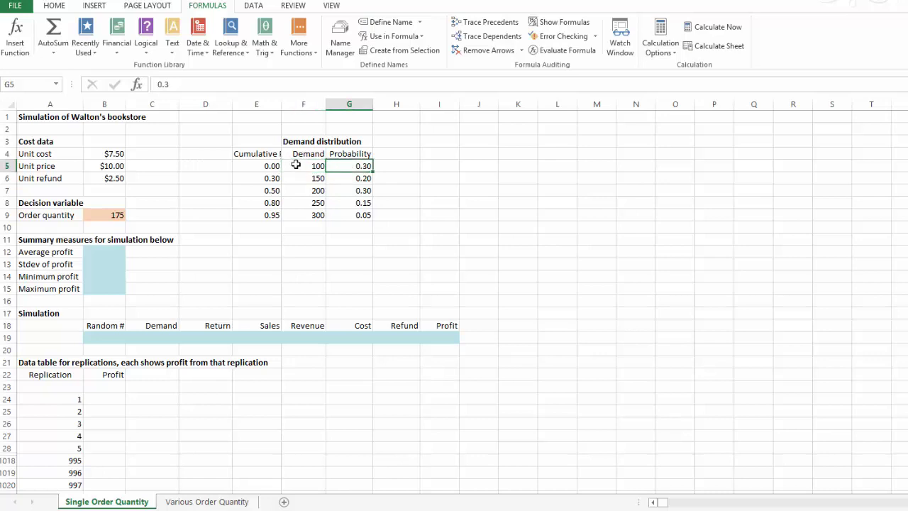
pyautogui.click(296, 164)
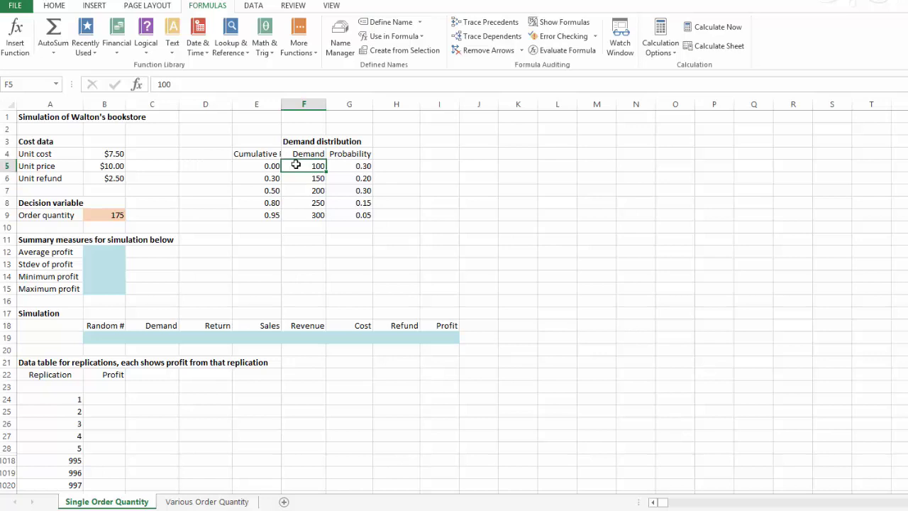
pyautogui.click(255, 164)
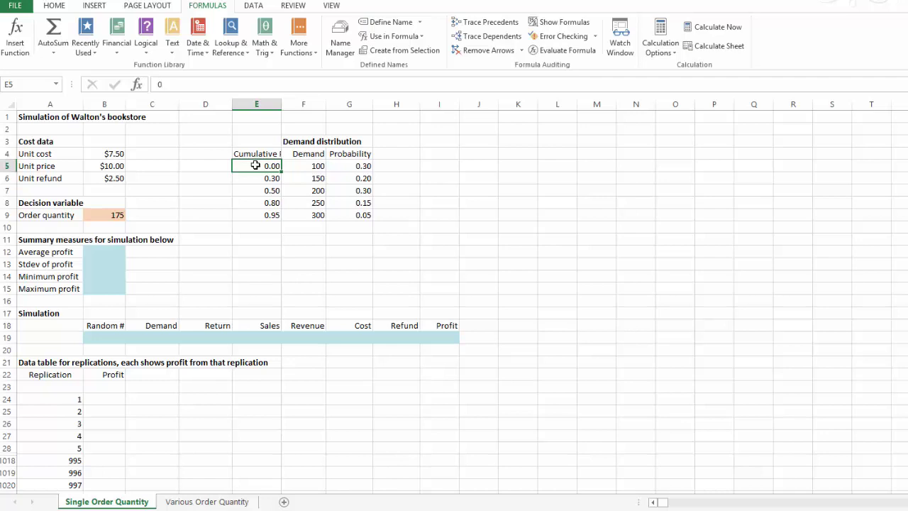
pyautogui.click(258, 178)
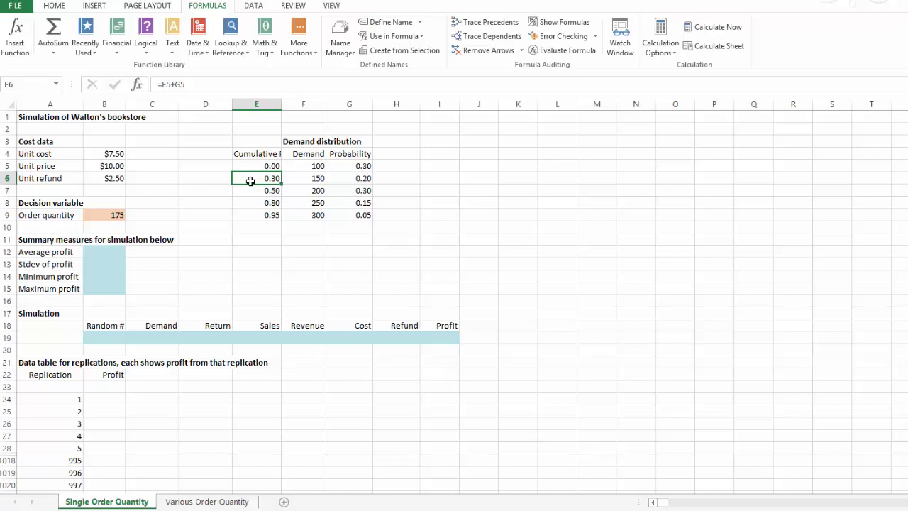
pyautogui.click(251, 192)
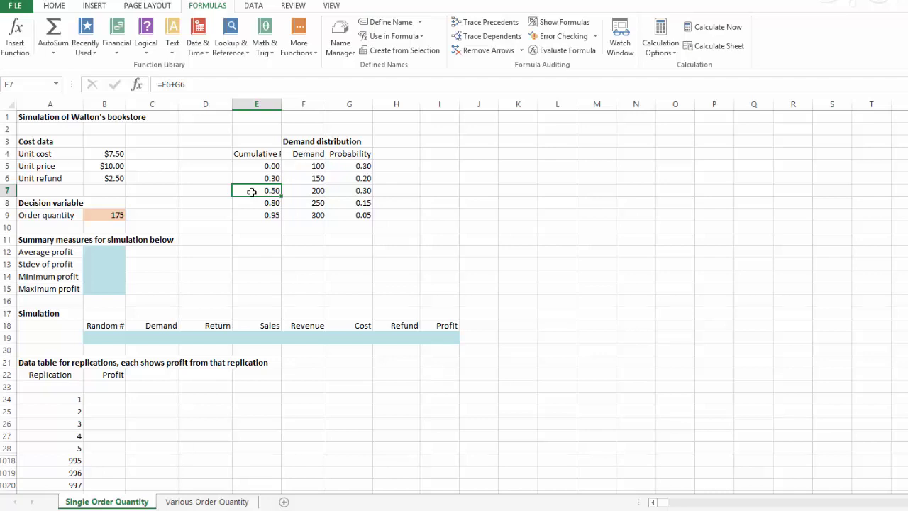
pyautogui.click(251, 202)
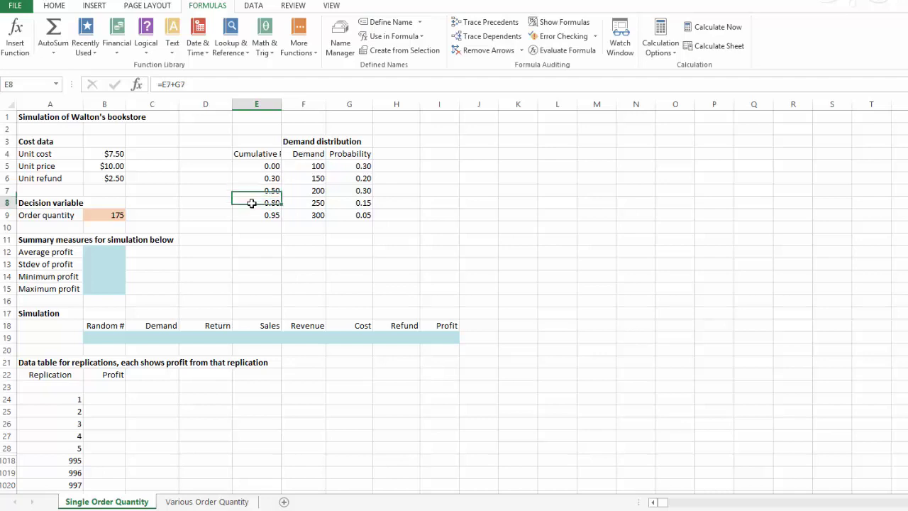
pyautogui.click(253, 214)
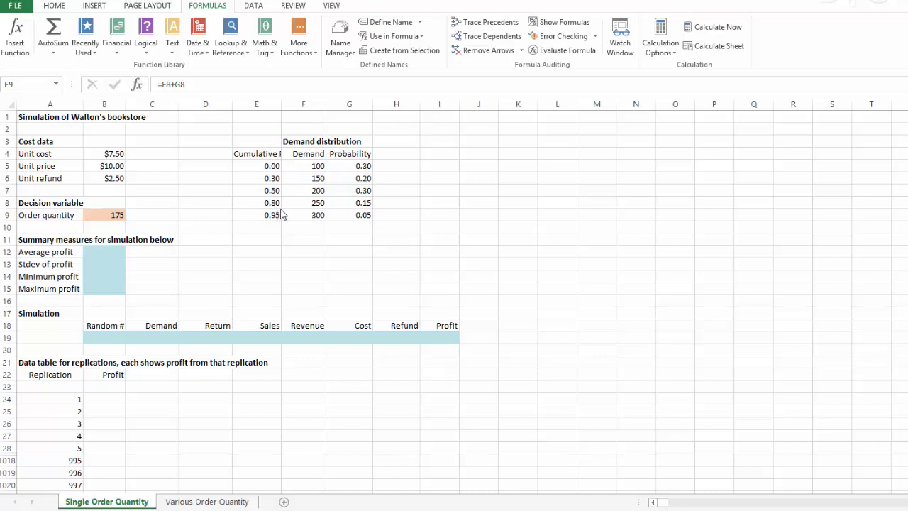
# Look over the summary measure cells B12:B15 and each simulation column from Random # to Profit in row 19.
pyautogui.click(106, 248)
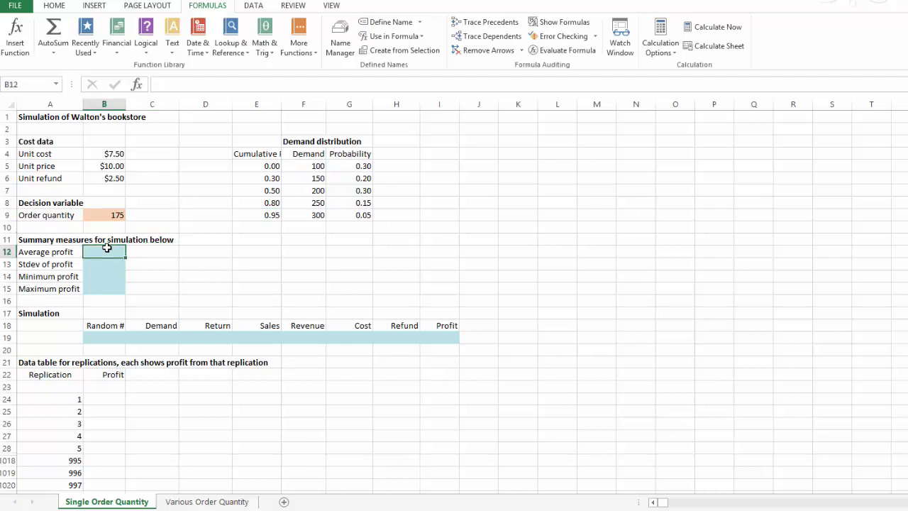
pyautogui.click(101, 291)
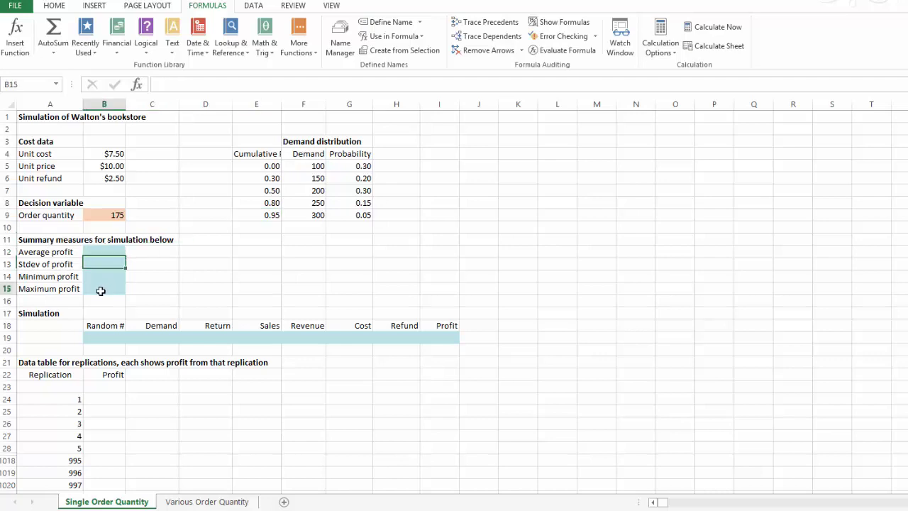
pyautogui.click(92, 252)
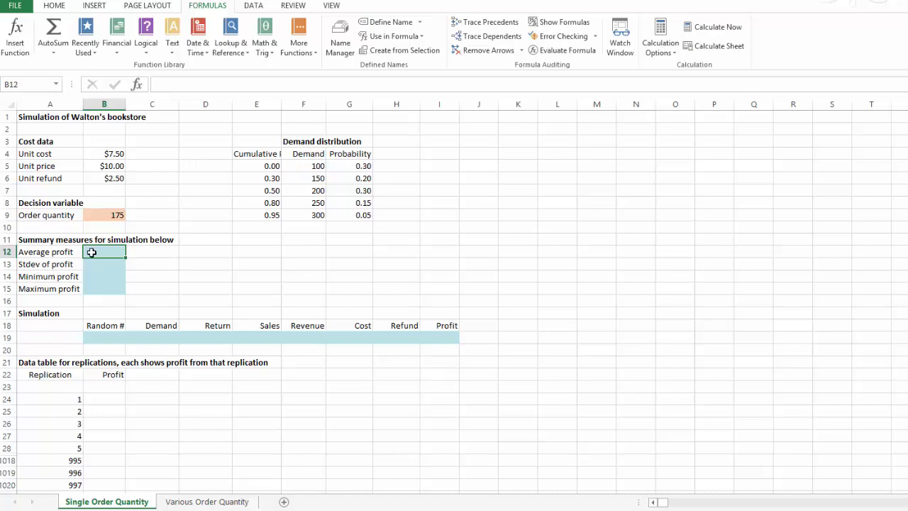
pyautogui.click(103, 290)
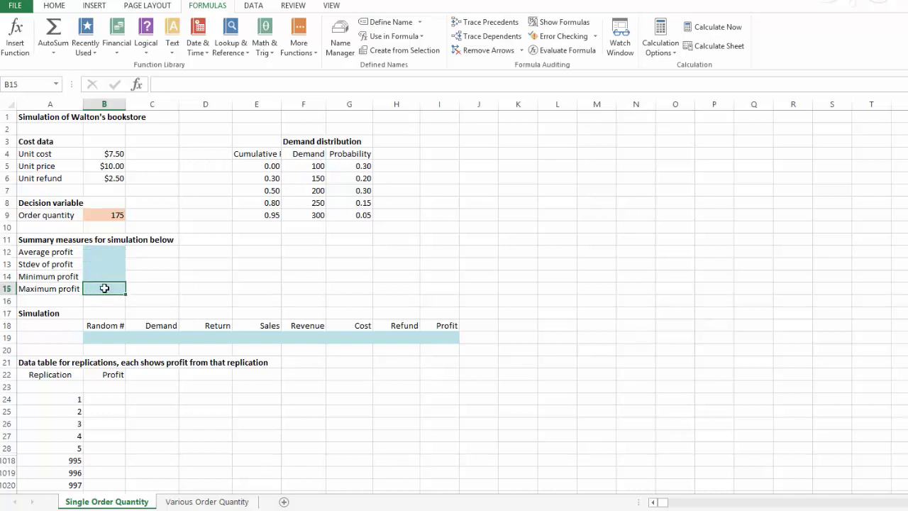
pyautogui.click(12, 338)
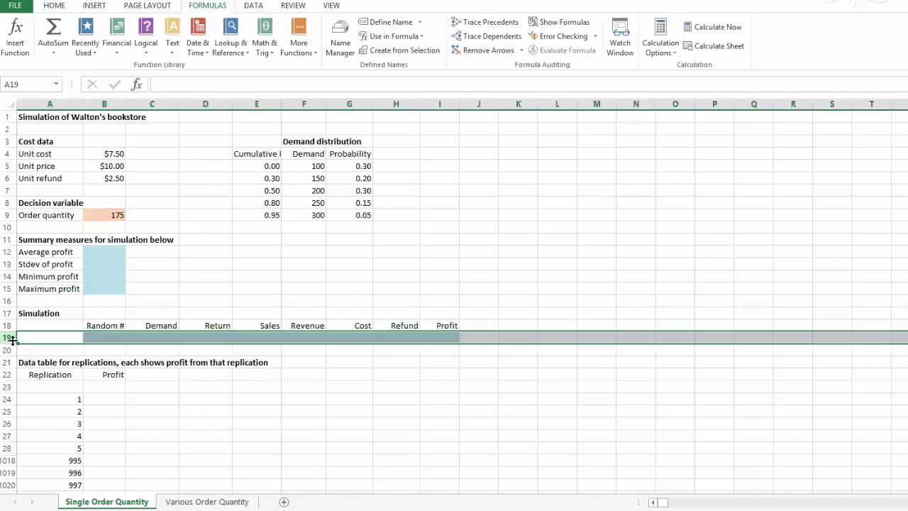
pyautogui.click(99, 336)
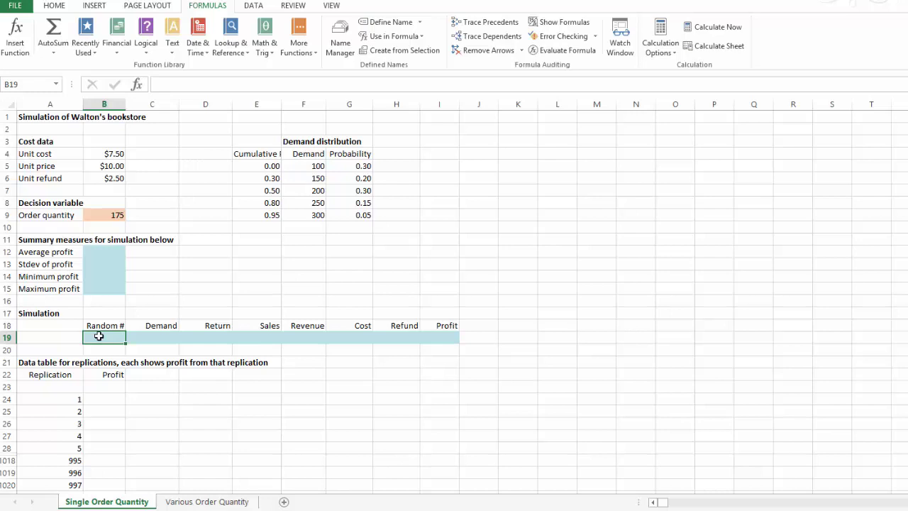
pyautogui.click(164, 336)
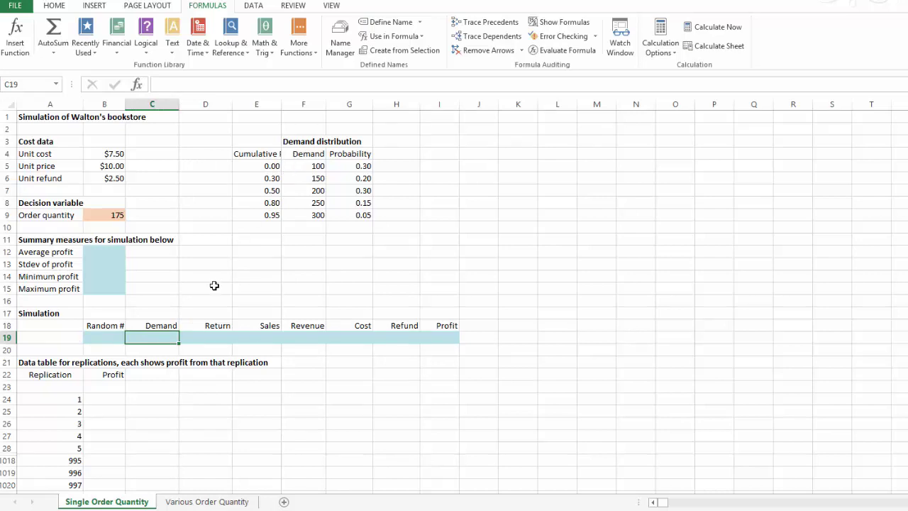
pyautogui.click(198, 339)
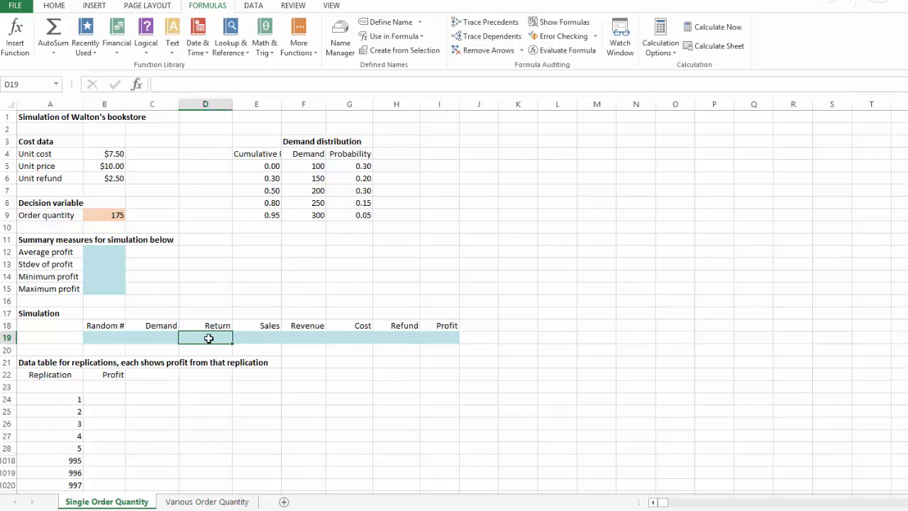
pyautogui.click(251, 335)
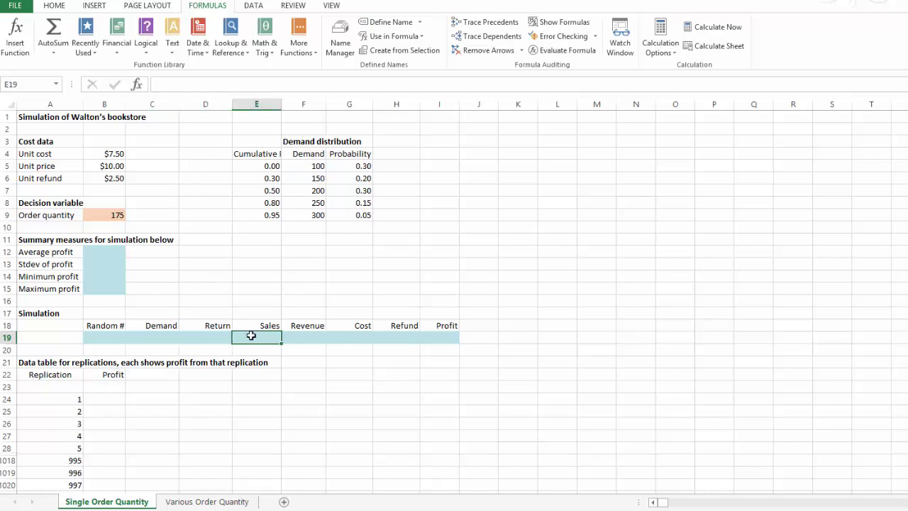
pyautogui.click(301, 337)
pyautogui.click(345, 338)
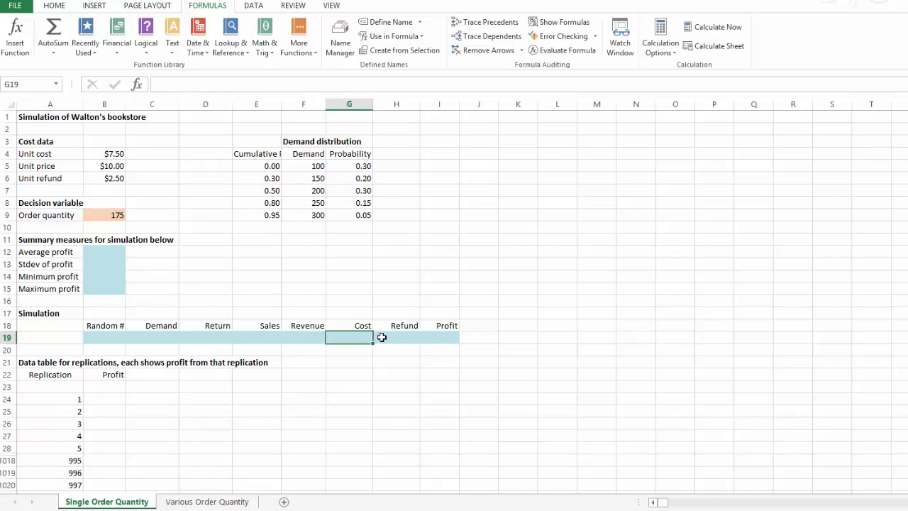
pyautogui.click(398, 338)
pyautogui.click(436, 337)
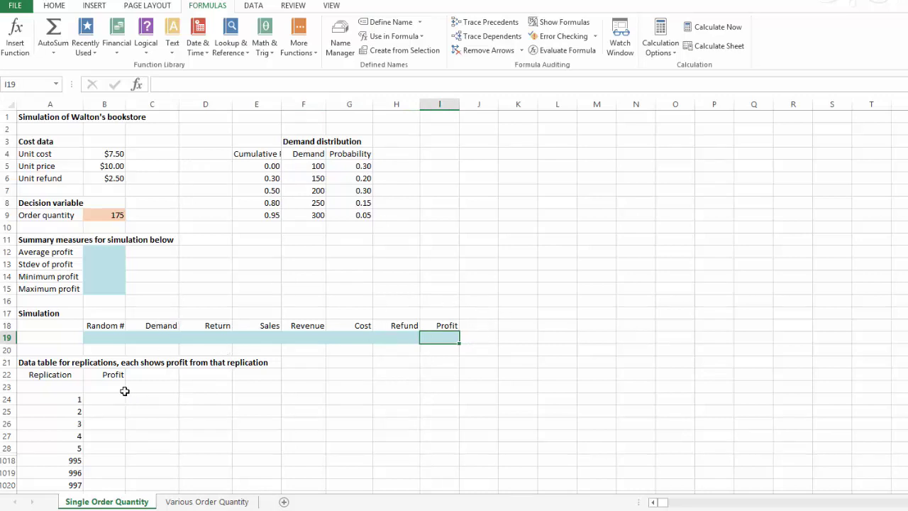
# Examine the replication data table from its first to its last replication, including the Profit column.
pyautogui.click(100, 401)
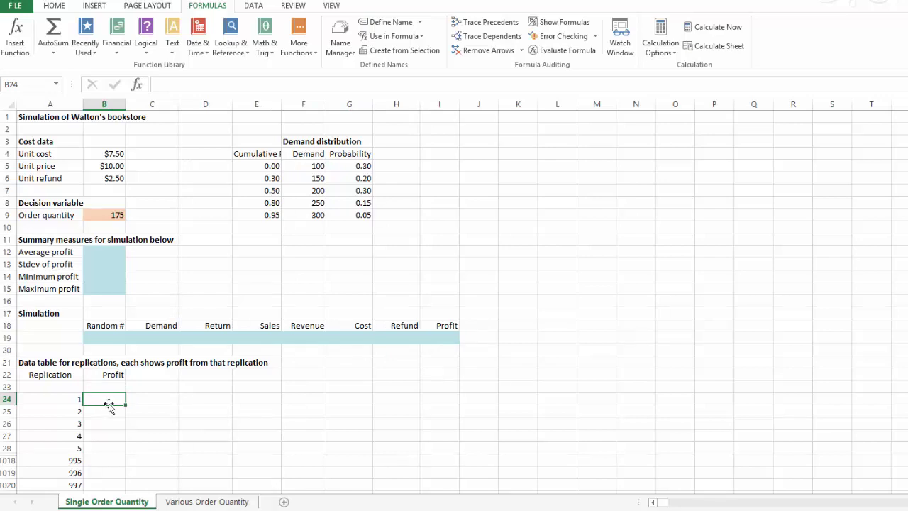
pyautogui.scroll(-2, 105, 401)
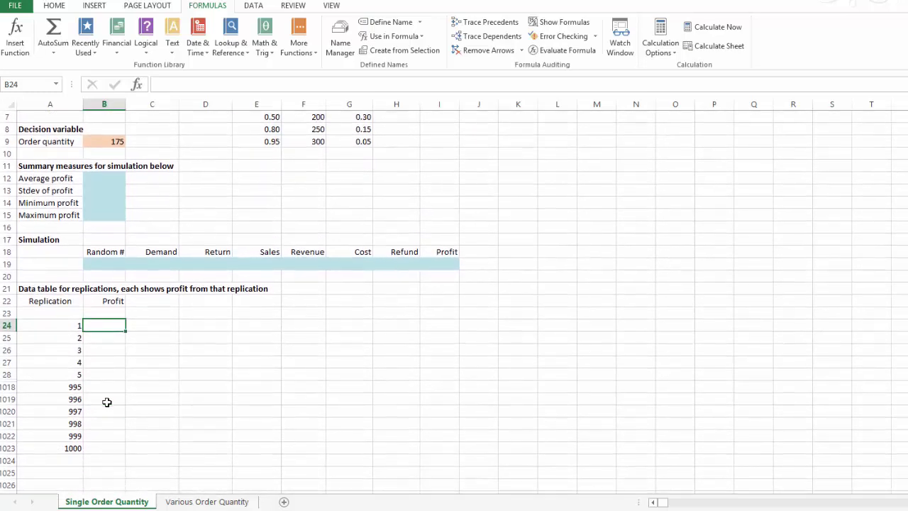
pyautogui.click(49, 327)
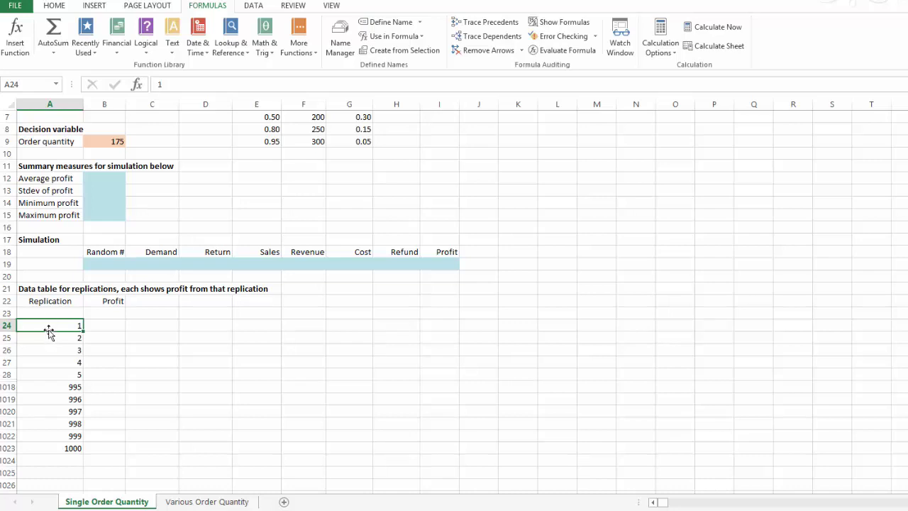
pyautogui.click(52, 447)
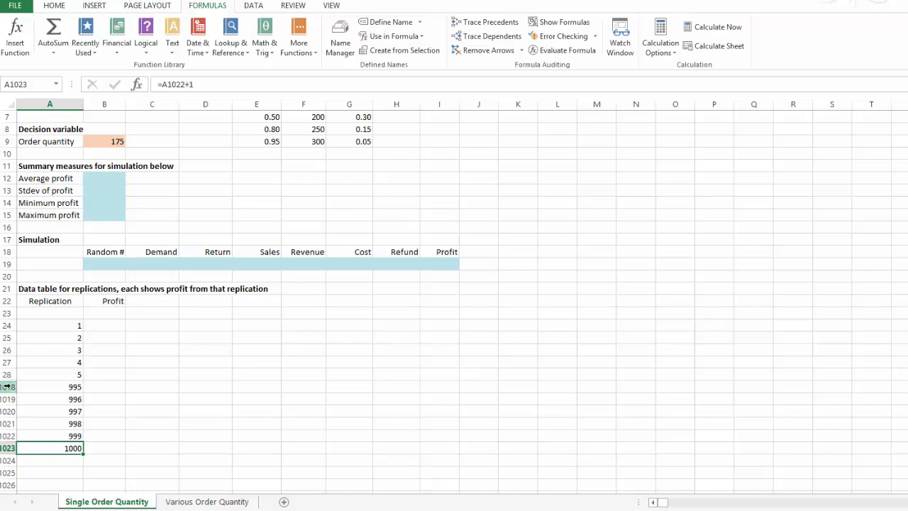
pyautogui.click(101, 348)
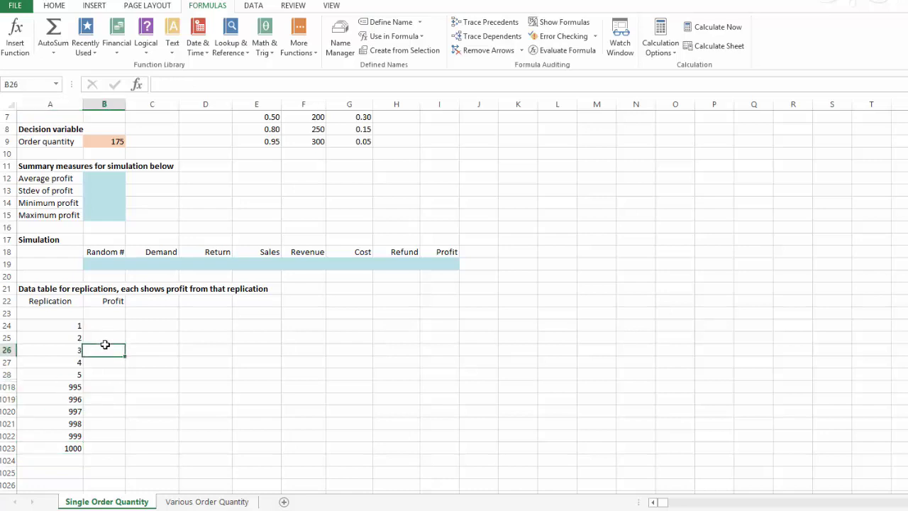
# Calculate the average profit in B12 with the AVERAGE function over the replication profits B24:B1023.
pyautogui.scroll(2, 152, 347)
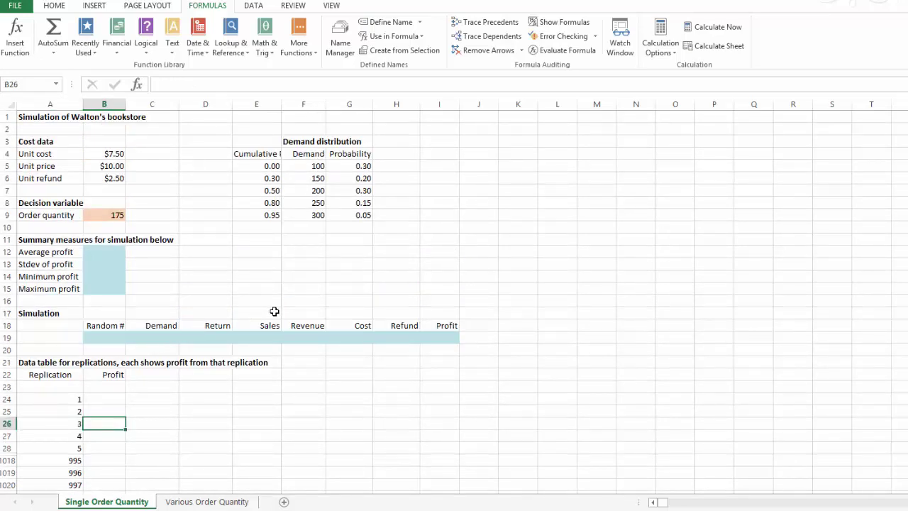
pyautogui.click(94, 255)
pyautogui.write('=')
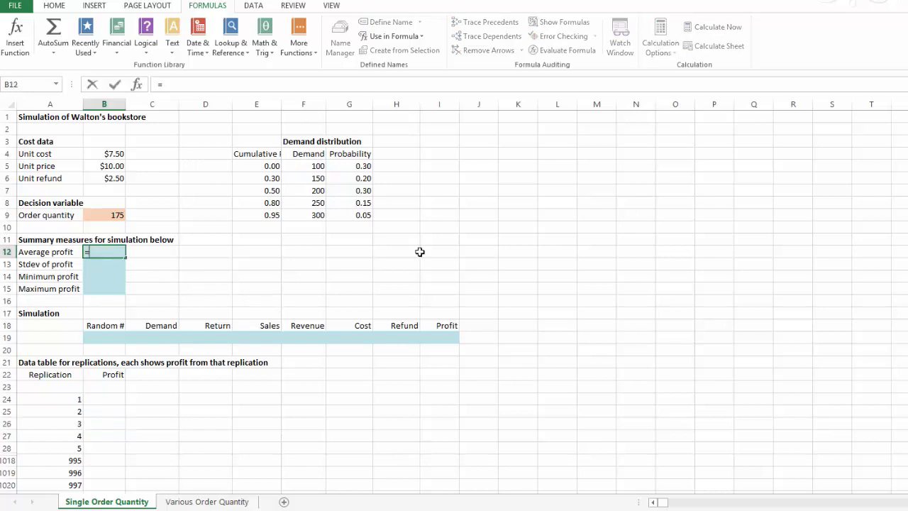
pyautogui.write('average(')
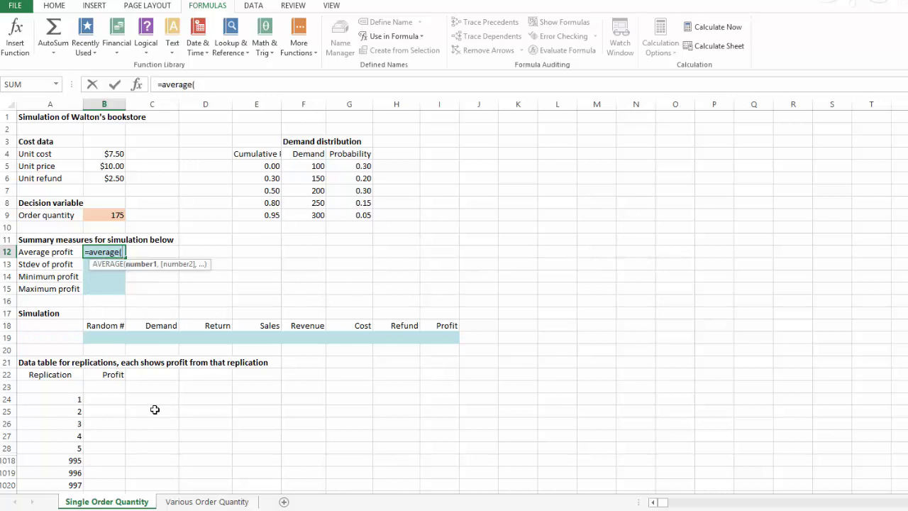
pyautogui.click(110, 400)
pyautogui.moveTo(110, 399); pyautogui.dragTo(110, 477)
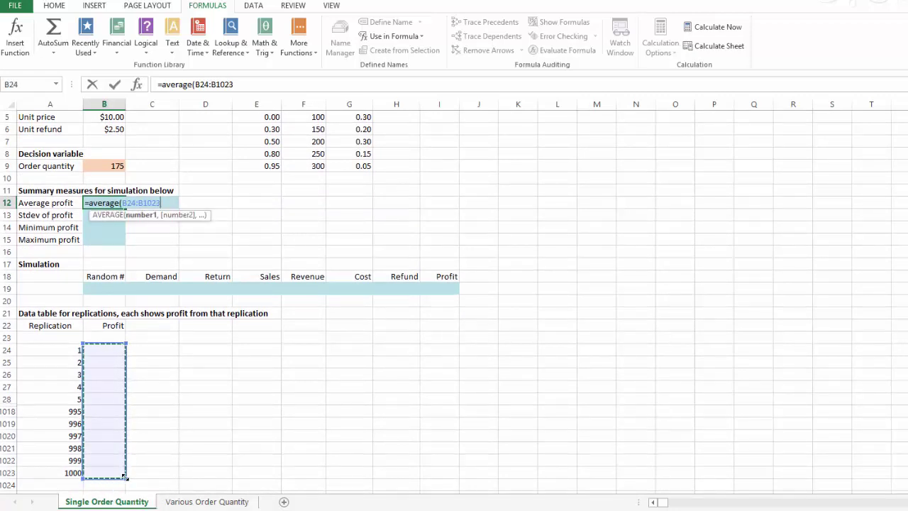
pyautogui.write(')')
pyautogui.press('Return')
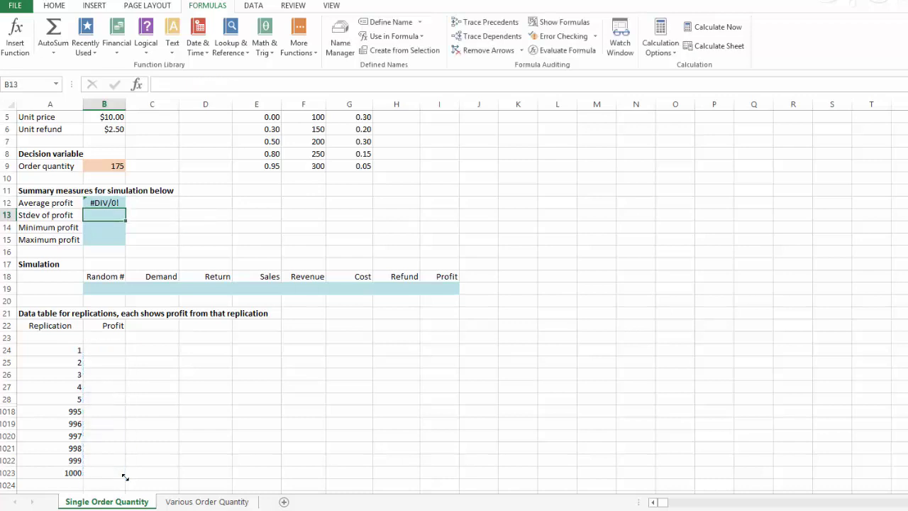
# Calculate the standard deviation of profit in B13 with the STDEV.S function over the replication profits B24:B1023.
pyautogui.write('=')
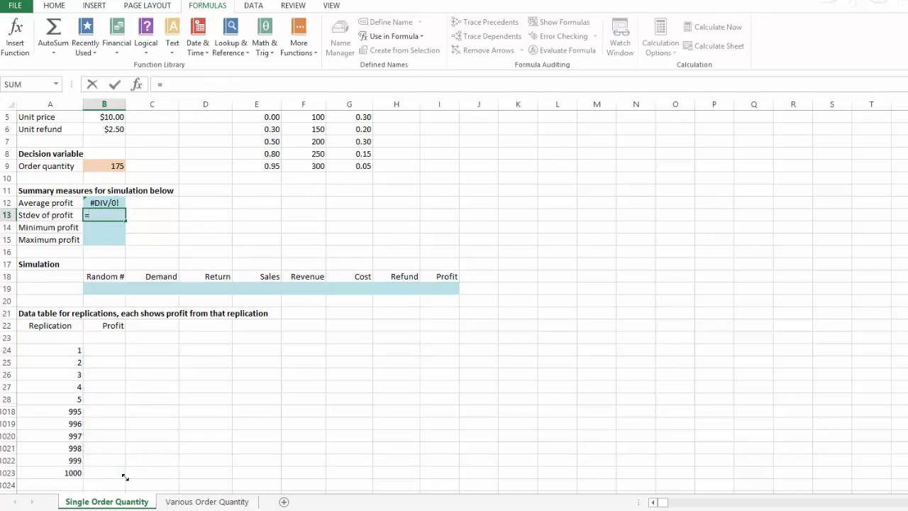
pyautogui.write('std')
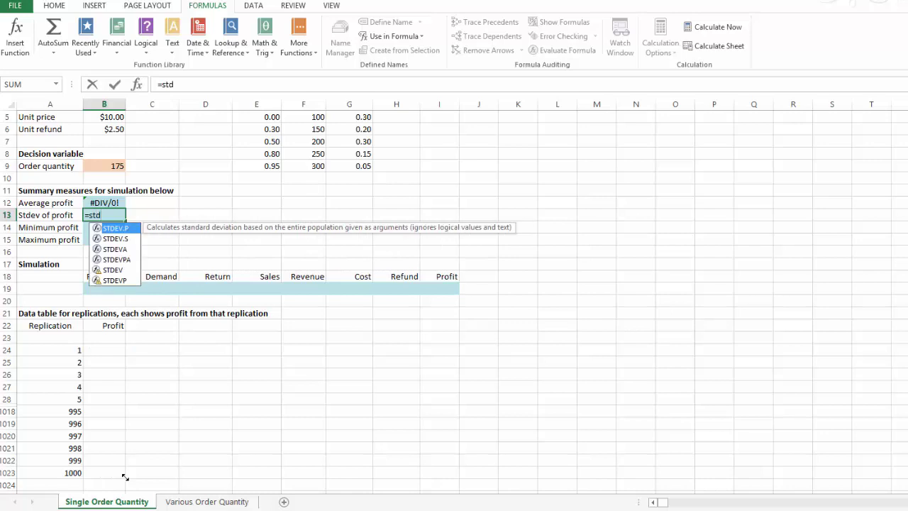
pyautogui.click(124, 241)
pyautogui.doubleClick(124, 242)
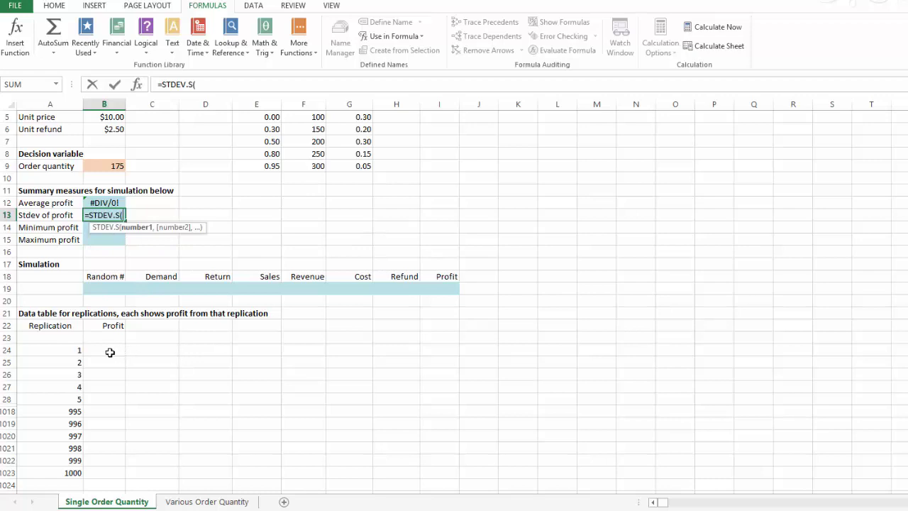
pyautogui.moveTo(110, 352); pyautogui.dragTo(103, 474)
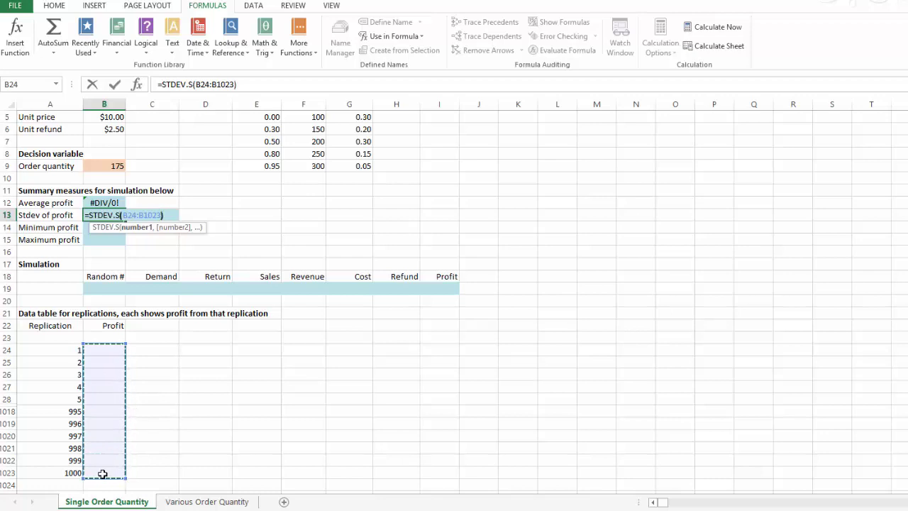
pyautogui.press('Return')
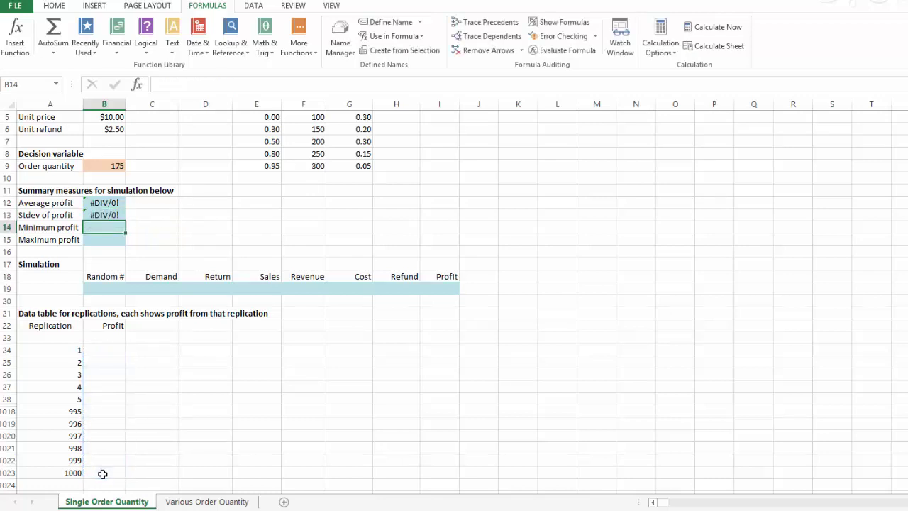
# Calculate the minimum profit in B14 with MIN and the maximum profit in B15 with MAX, both over B24:B1023.
pyautogui.write('=min(')
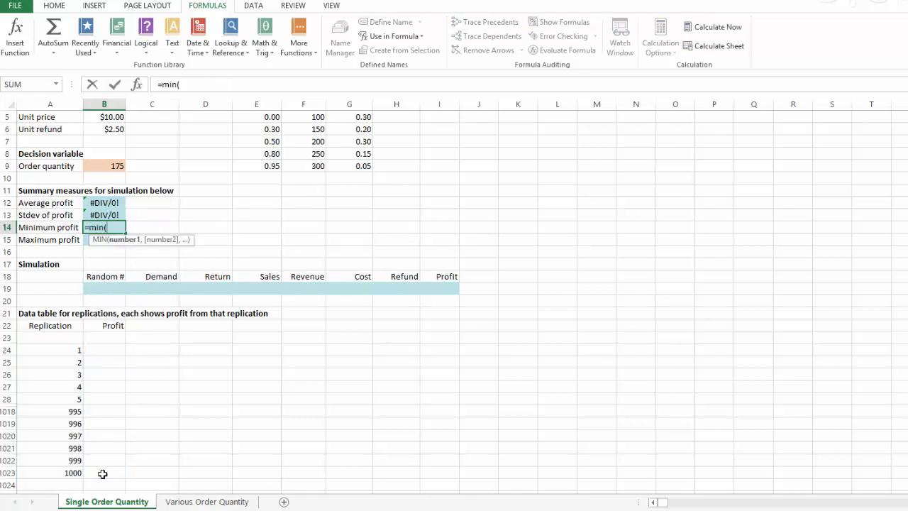
pyautogui.moveTo(101, 349); pyautogui.dragTo(101, 474)
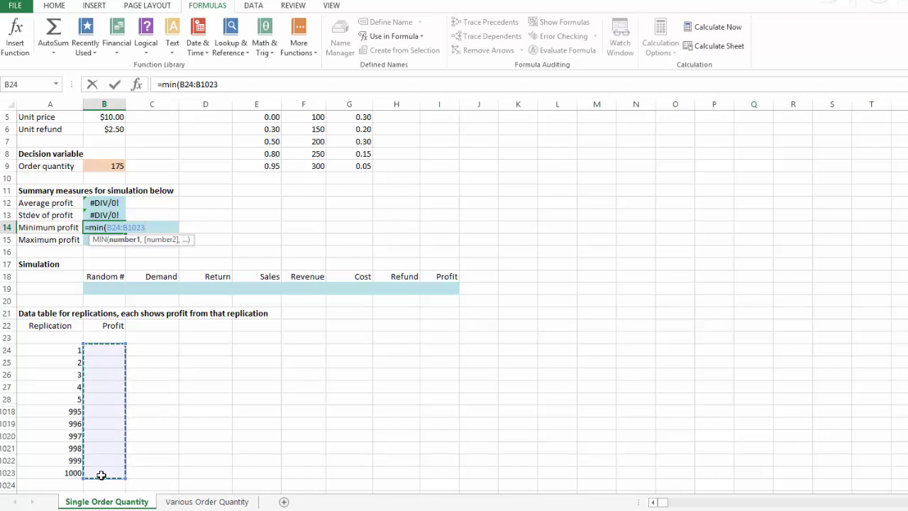
pyautogui.write(')')
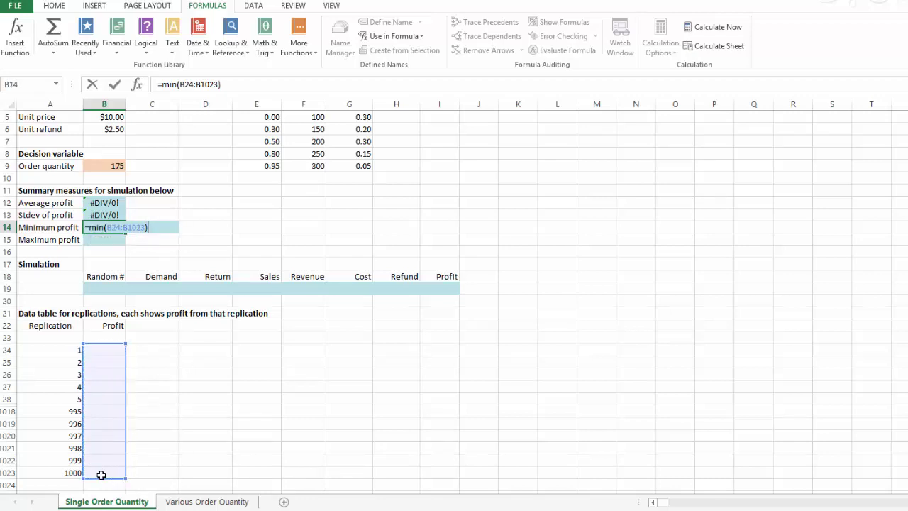
pyautogui.press('Return')
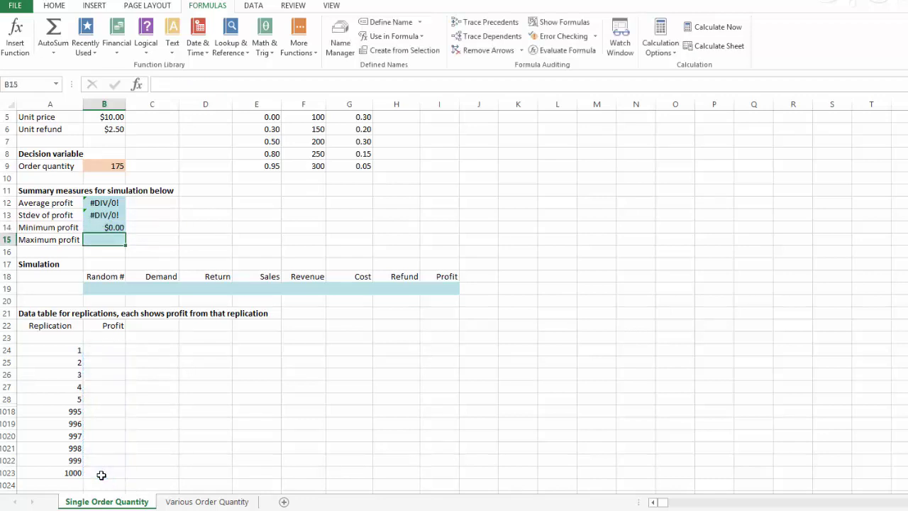
pyautogui.write('=max(')
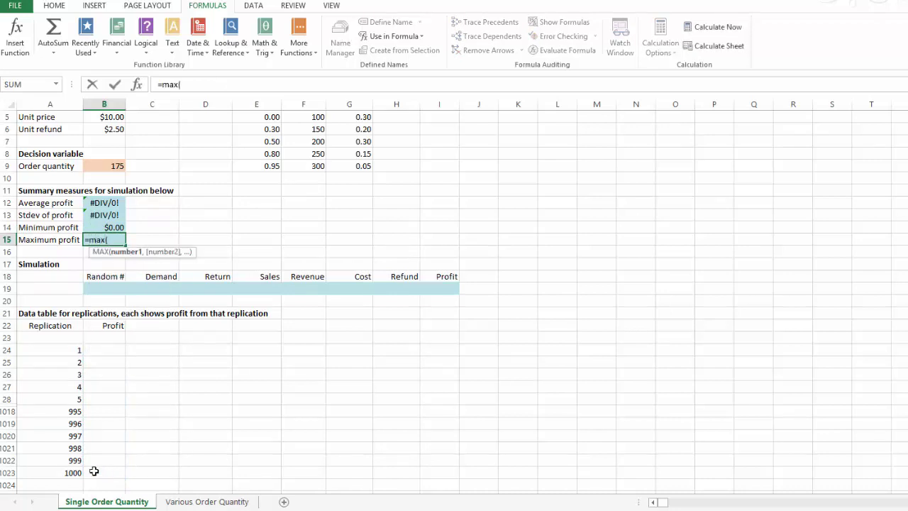
pyautogui.moveTo(106, 348); pyautogui.dragTo(103, 471)
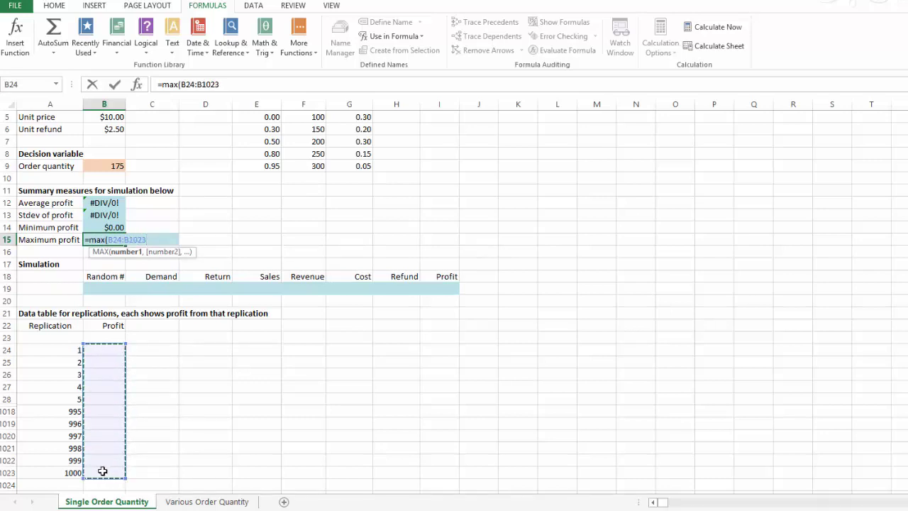
pyautogui.press('Return')
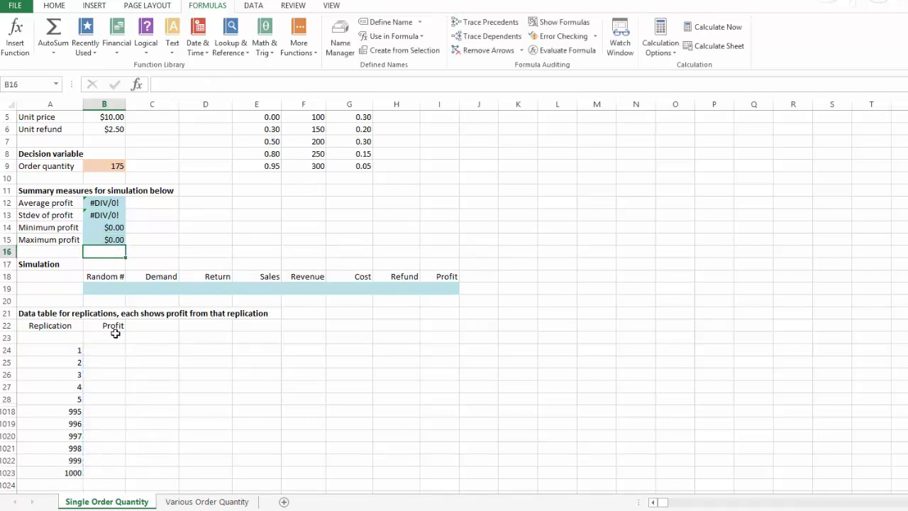
# Generate the simulation's random number in B19 with the RAND function.
pyautogui.click(100, 288)
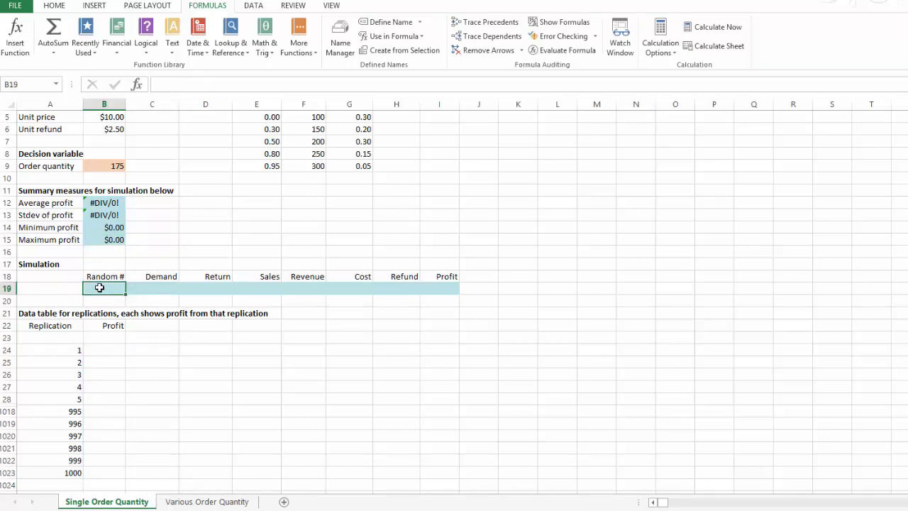
pyautogui.write('=')
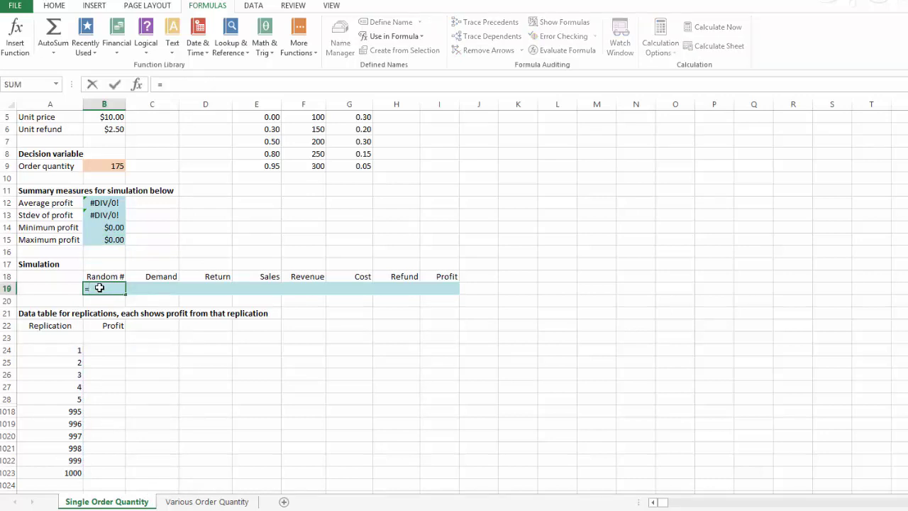
pyautogui.write('rand(')
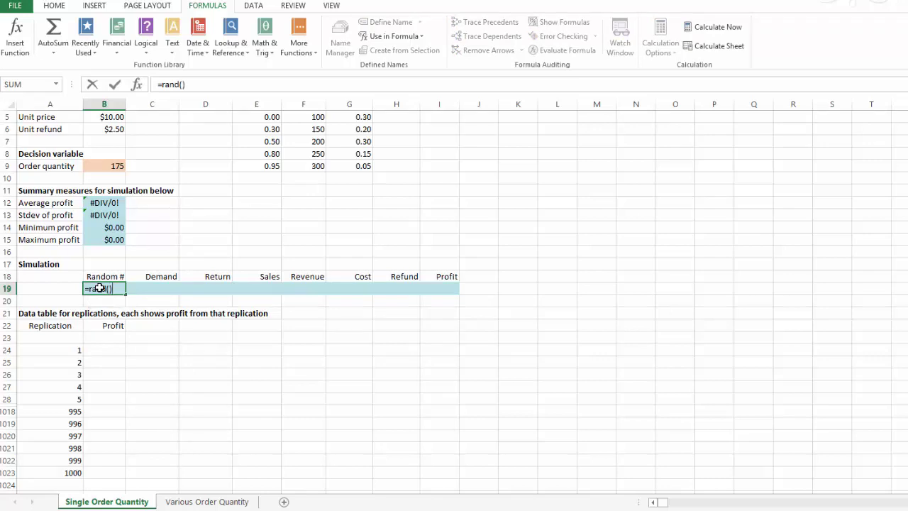
pyautogui.press('Return')
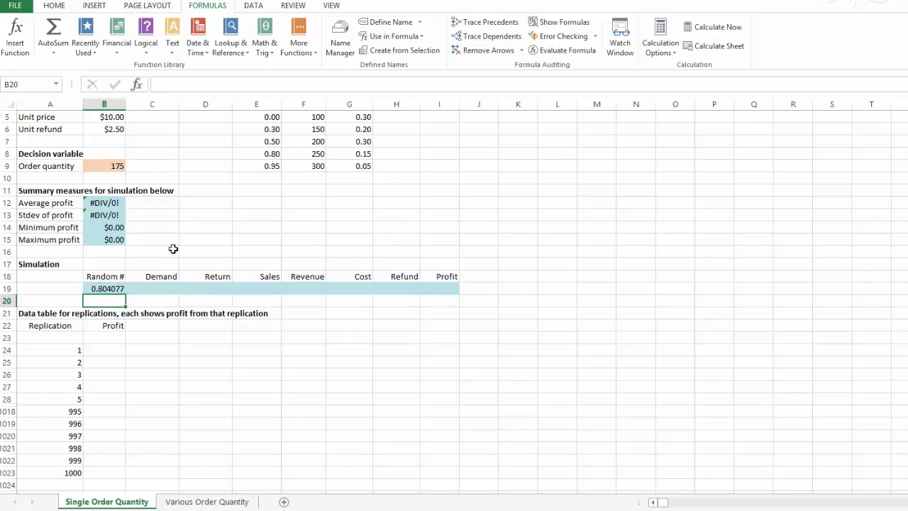
pyautogui.click(99, 289)
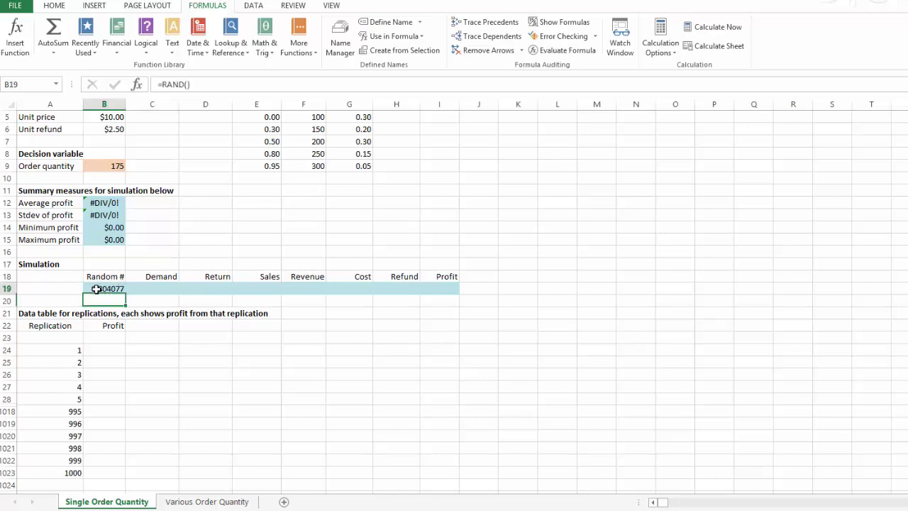
# Look up the simulated demand in C19 with VLOOKUP, matching B19 against the demand distribution E5:F9 and returning column 2.
pyautogui.click(144, 289)
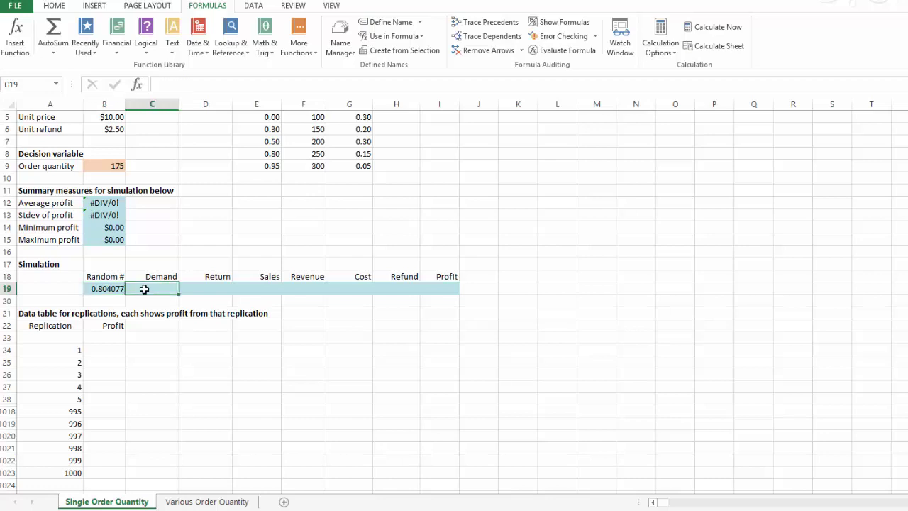
pyautogui.scroll(1, 333, 250)
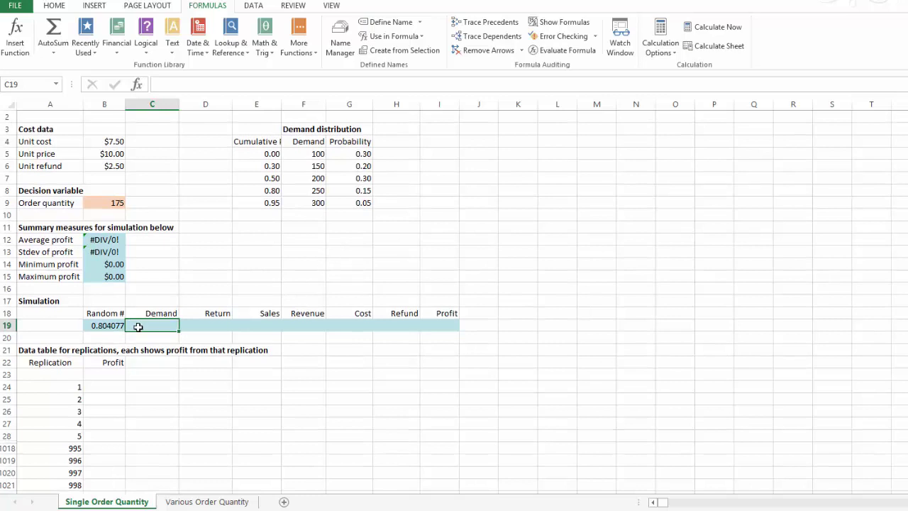
pyautogui.write('=vl')
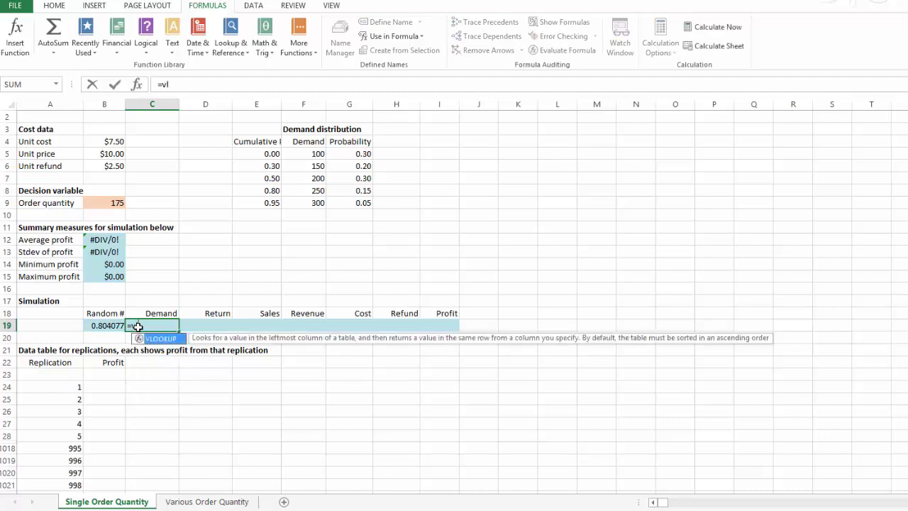
pyautogui.doubleClick(153, 339)
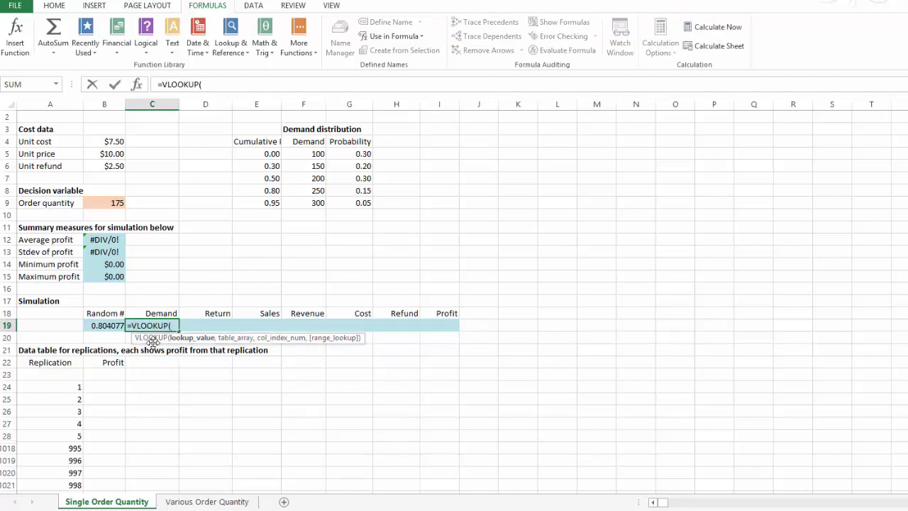
pyautogui.click(103, 326)
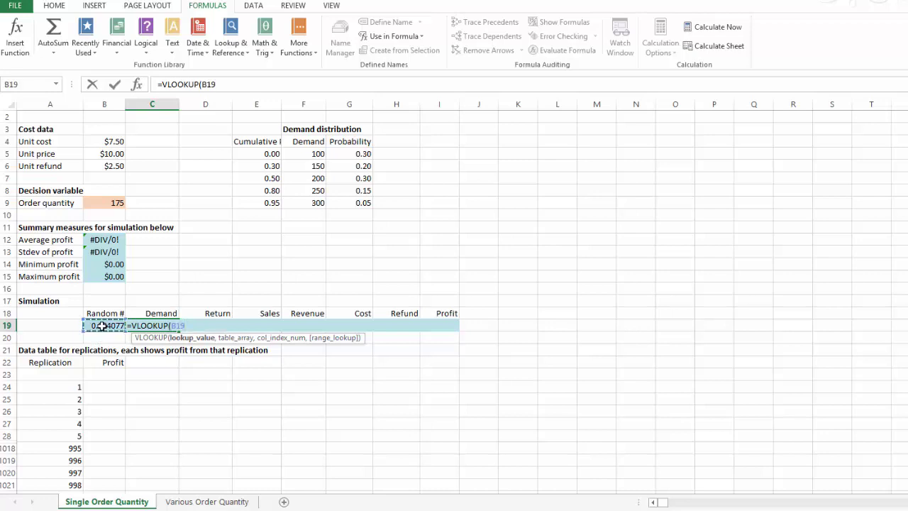
pyautogui.write(',')
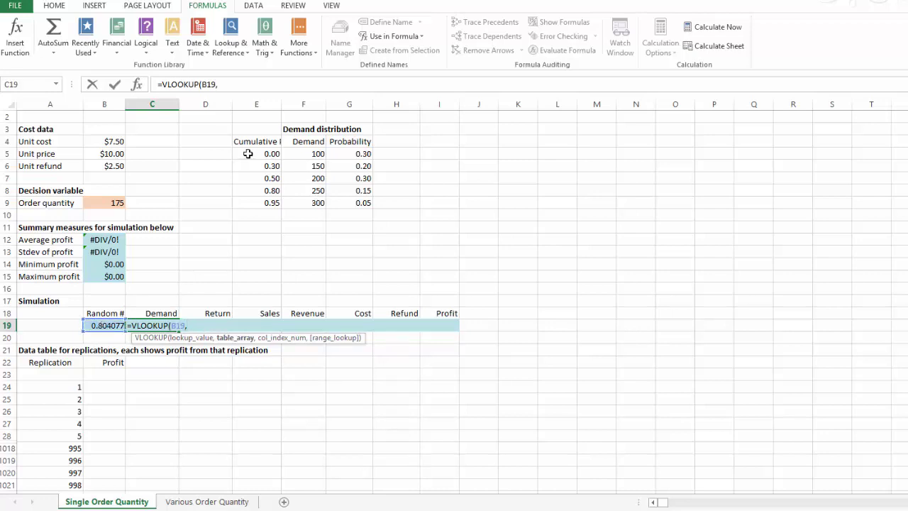
pyautogui.moveTo(248, 153); pyautogui.dragTo(307, 201)
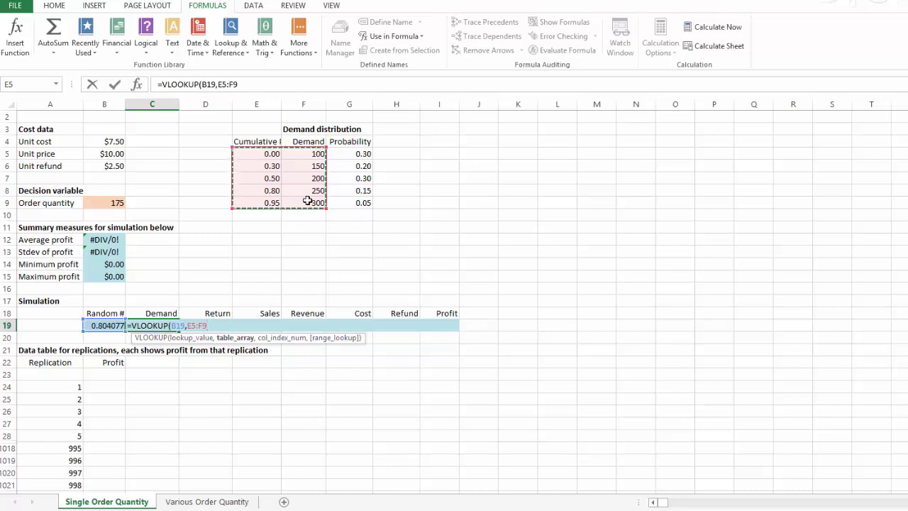
pyautogui.write(',')
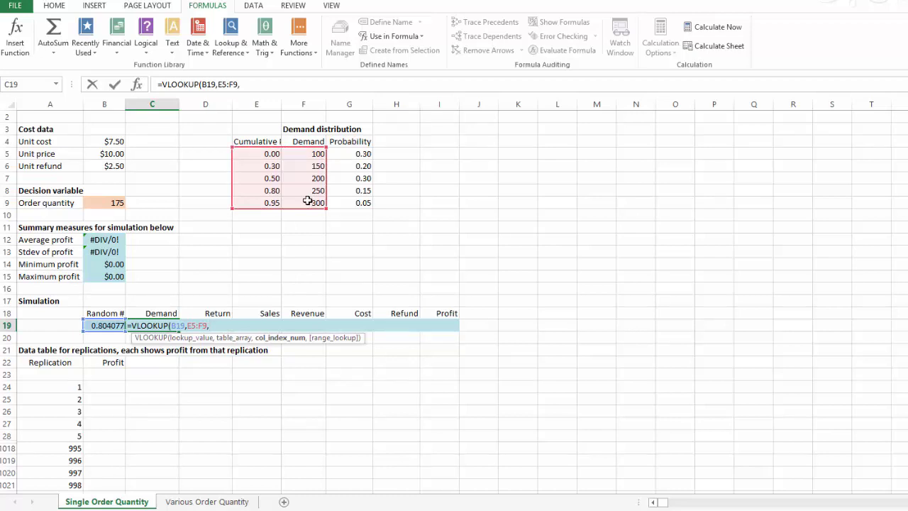
pyautogui.write('2)')
pyautogui.press('Return')
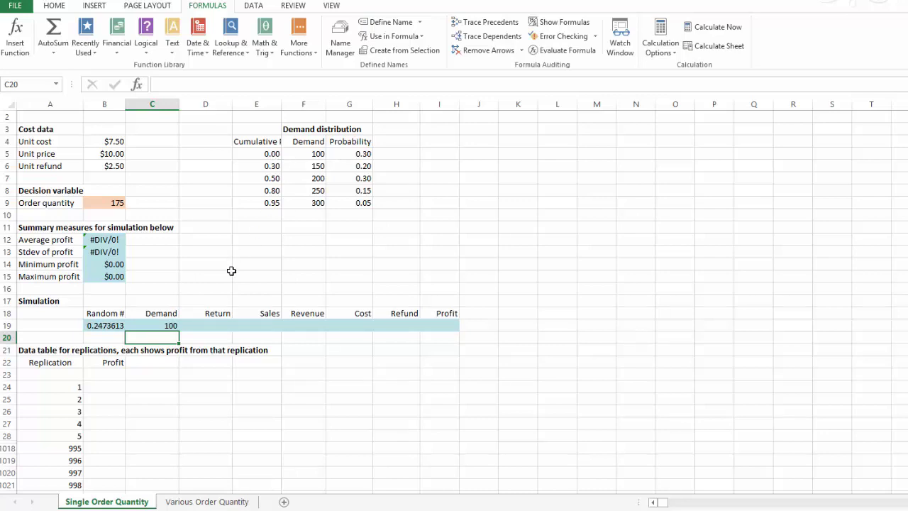
# Calculate the returned units in D19 with MAX as the larger of 0 and order quantity B9 minus demand C19.
pyautogui.click(198, 323)
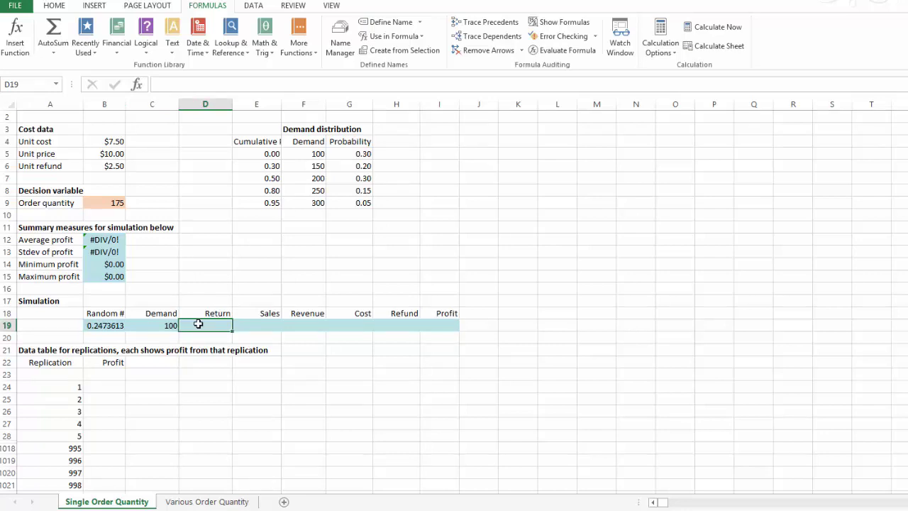
pyautogui.write('=')
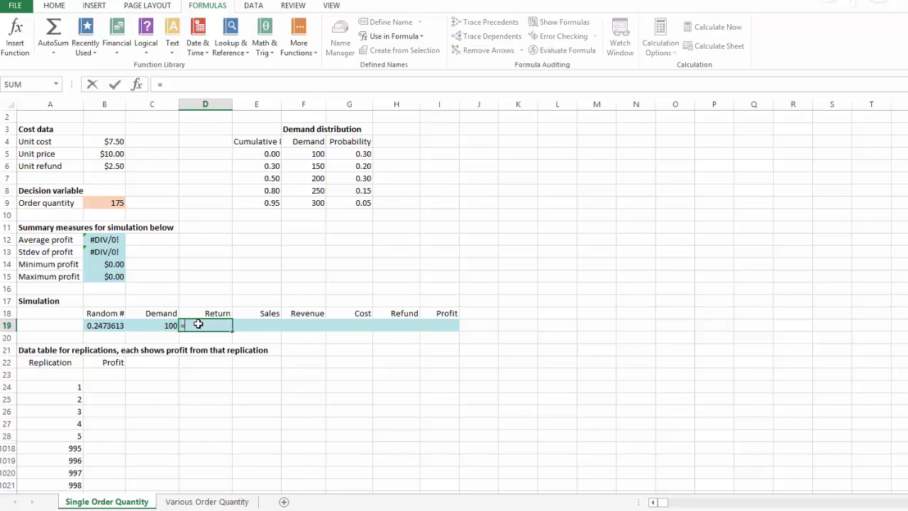
pyautogui.write('ma')
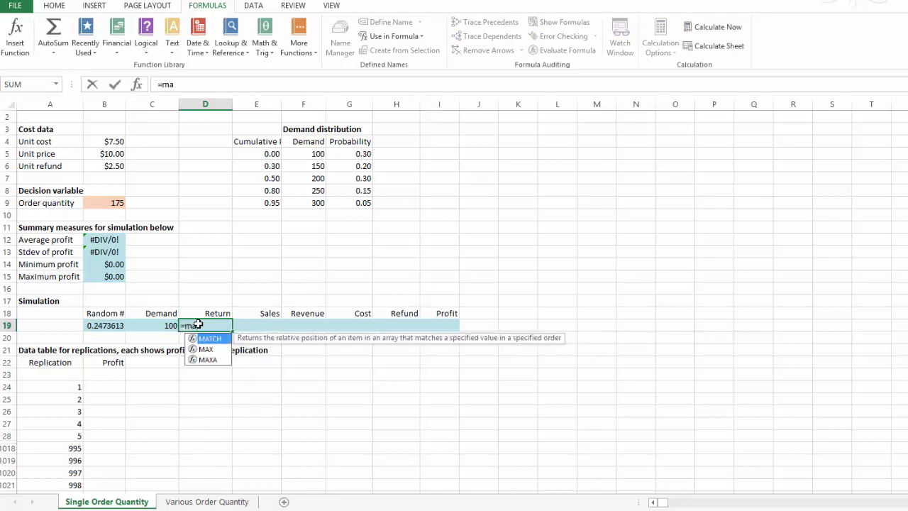
pyautogui.write('x(0')
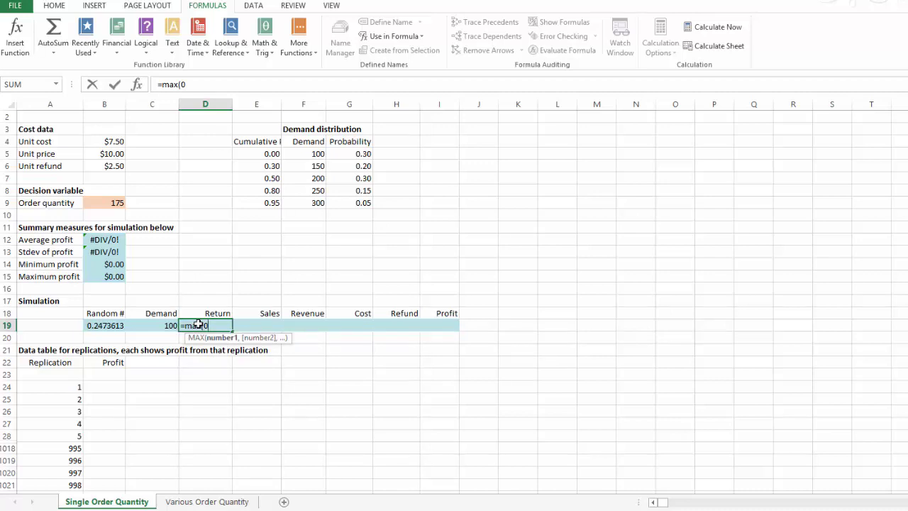
pyautogui.write(',')
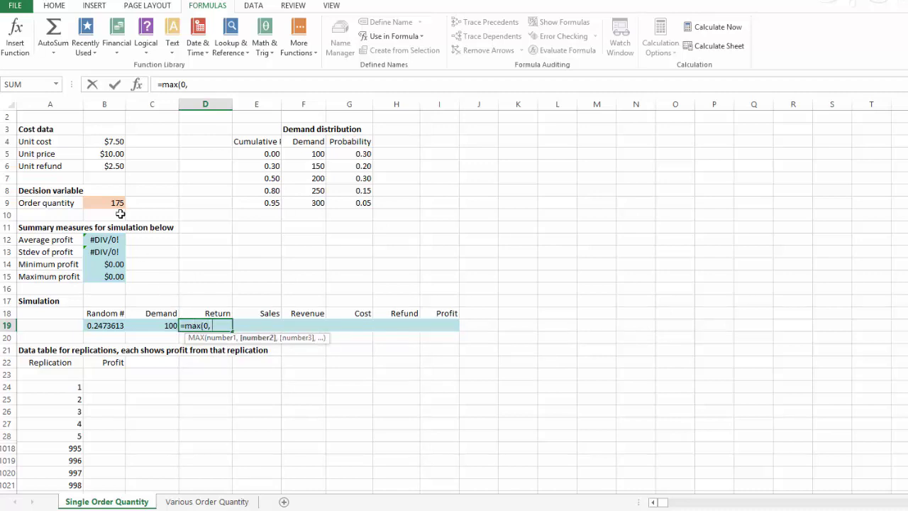
pyautogui.click(114, 205)
pyautogui.write('-')
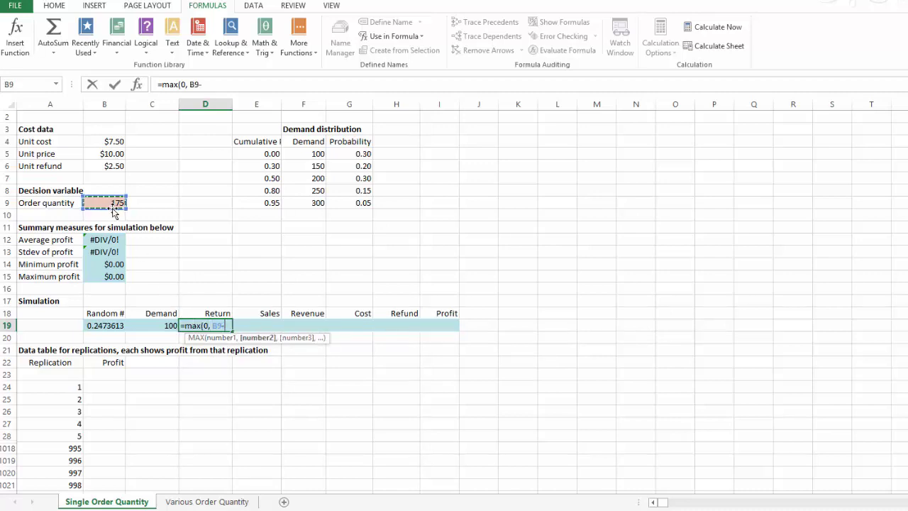
pyautogui.click(163, 325)
pyautogui.press('Return')
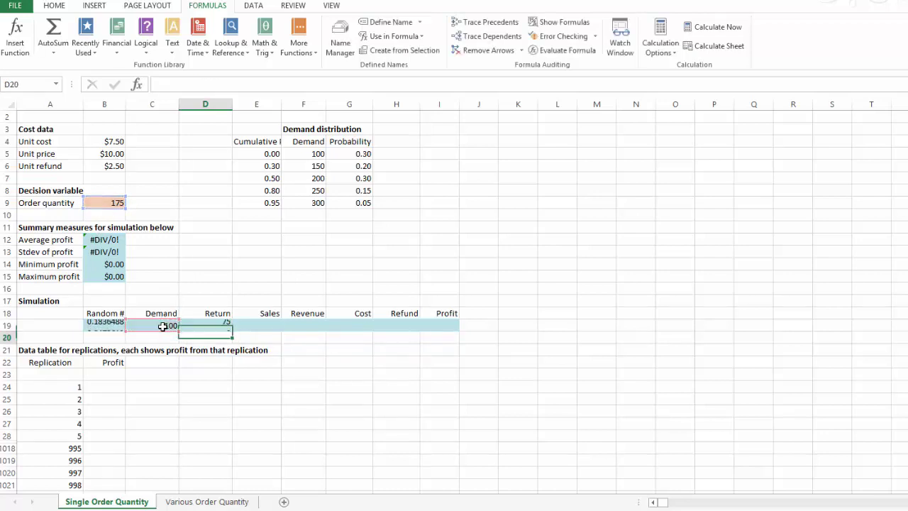
pyautogui.click(93, 327)
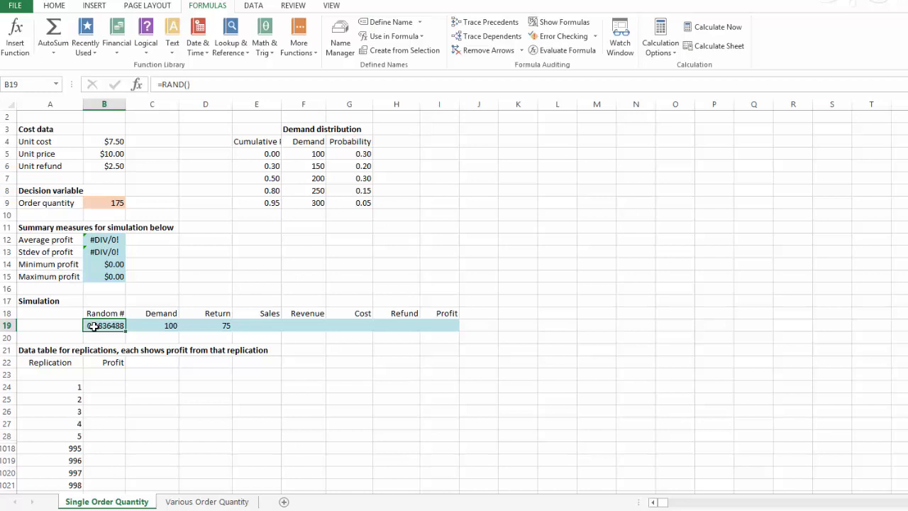
pyautogui.click(152, 327)
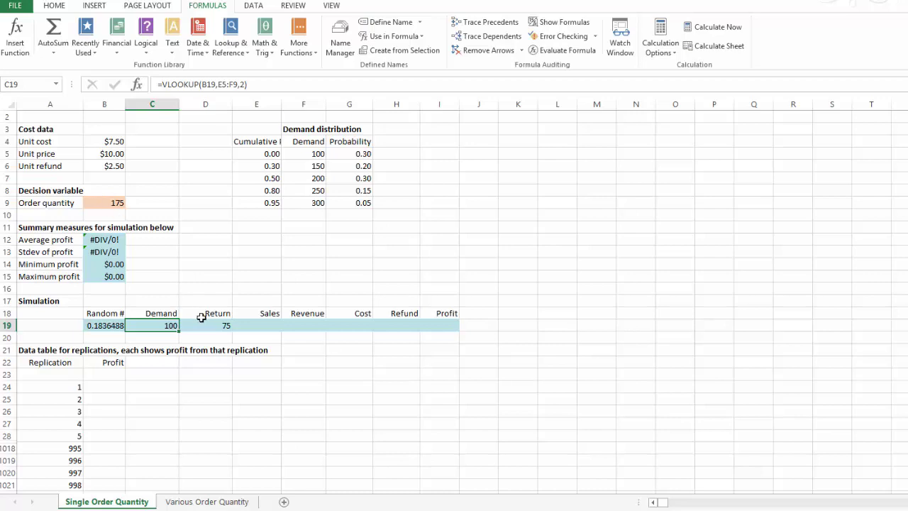
# Calculate the units sold in E19 with MIN as the smaller of order quantity B9 and demand C19.
pyautogui.click(207, 325)
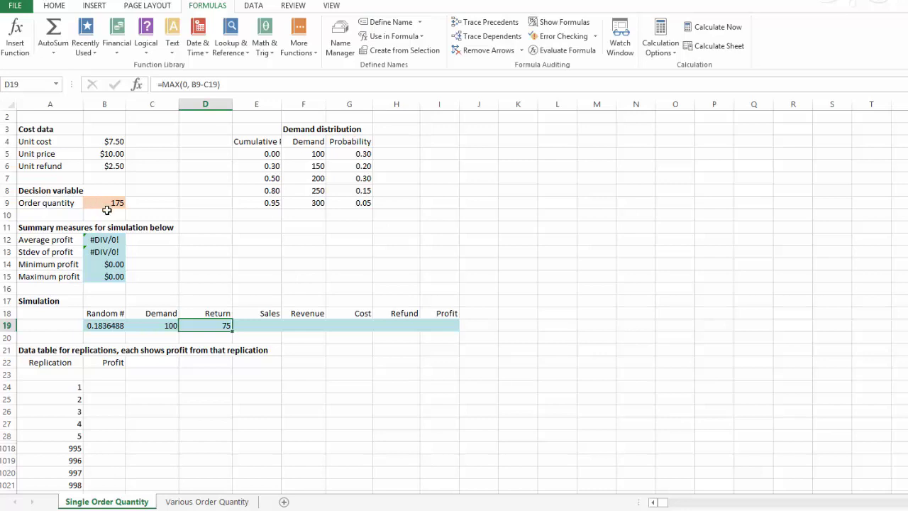
pyautogui.click(255, 327)
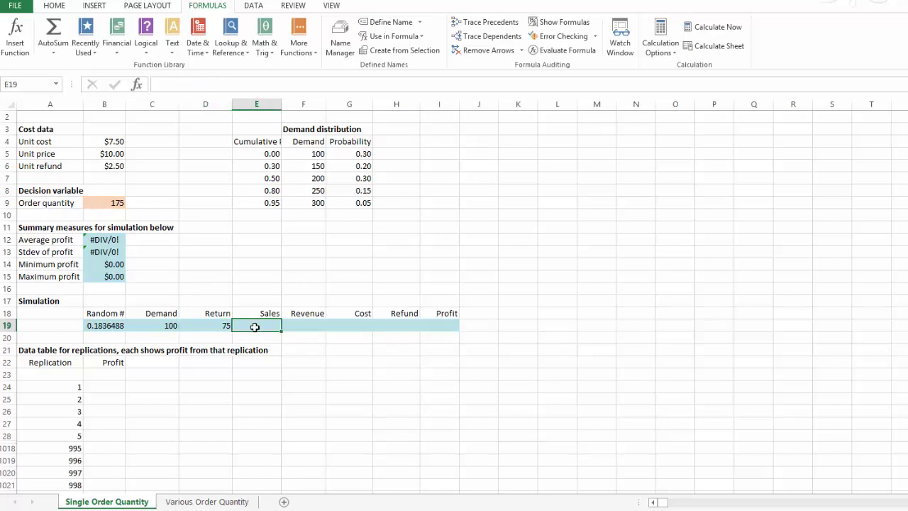
pyautogui.write('=')
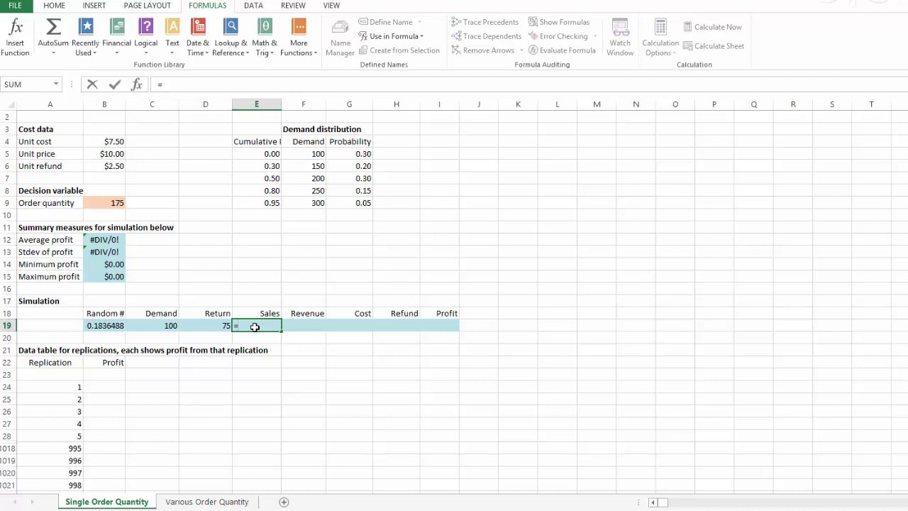
pyautogui.write('min')
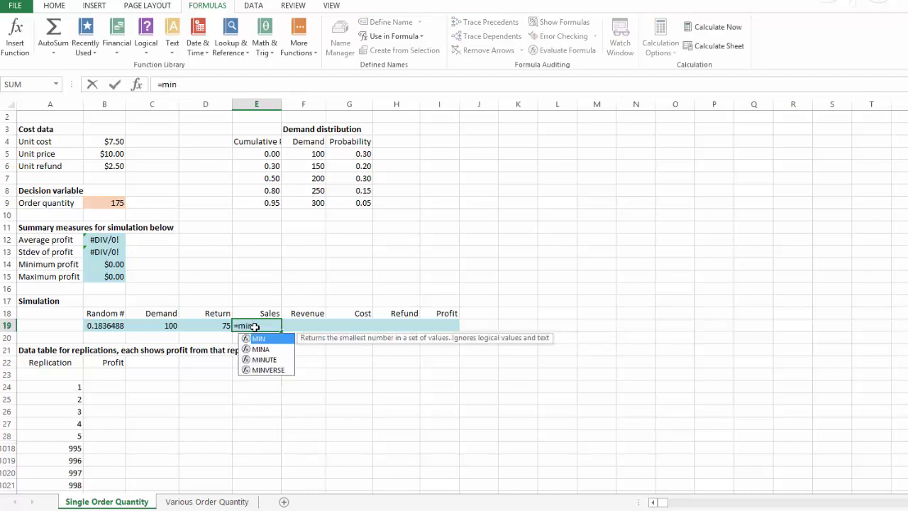
pyautogui.write('(')
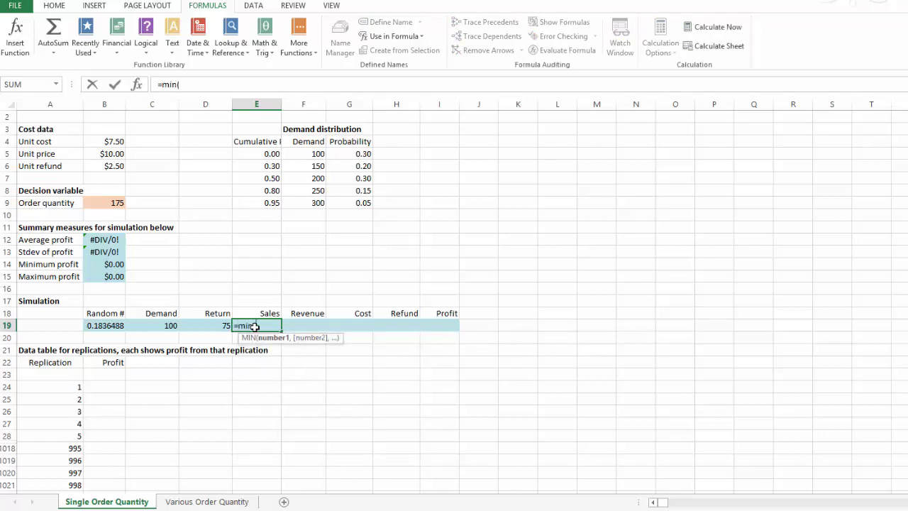
pyautogui.click(117, 202)
pyautogui.write(',')
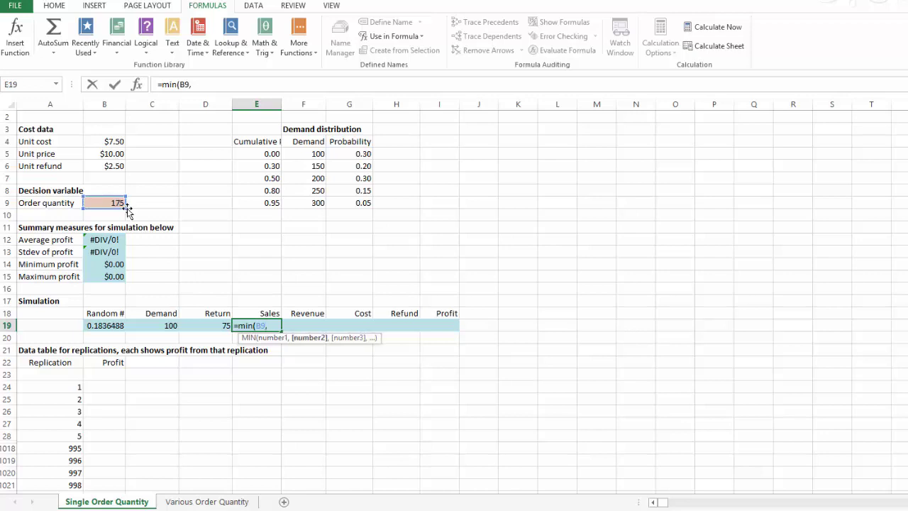
pyautogui.click(154, 325)
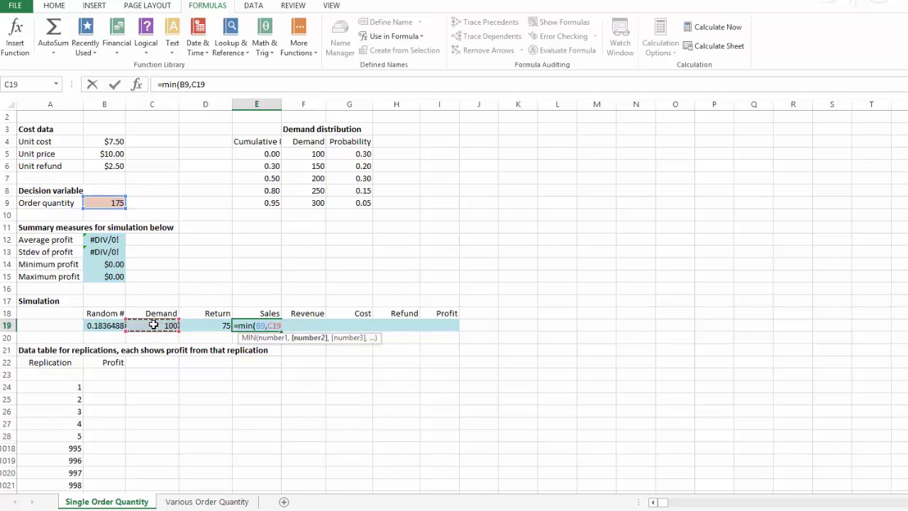
pyautogui.write(')')
pyautogui.press('Return')
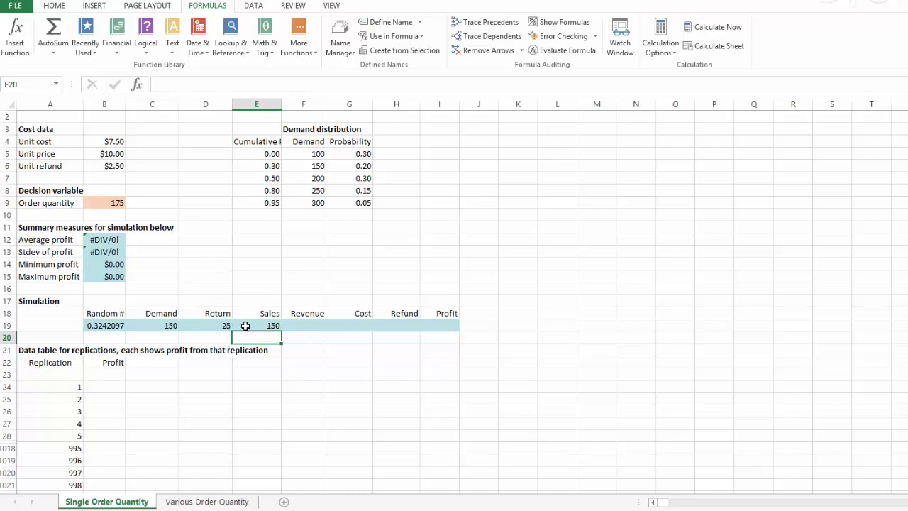
# Calculate the revenue in F19 as unit price B5 multiplied by sales E19.
pyautogui.click(301, 325)
pyautogui.write('=')
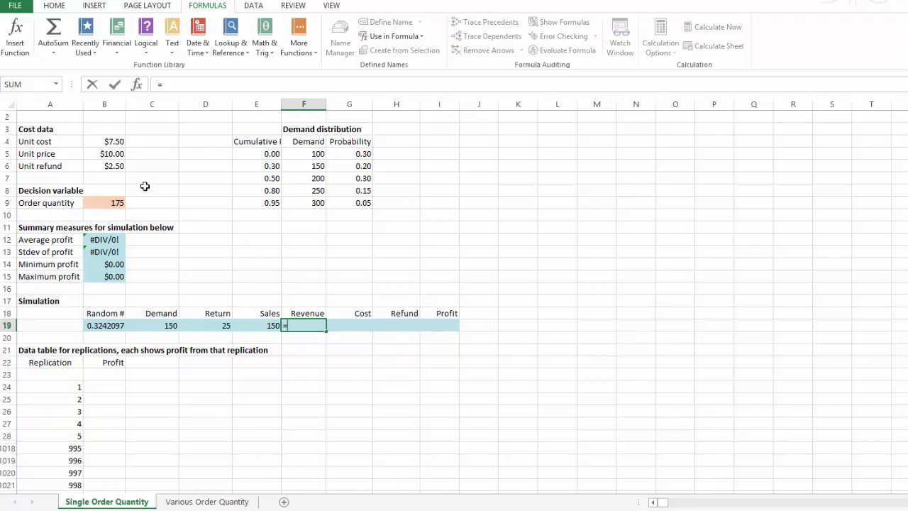
pyautogui.click(110, 152)
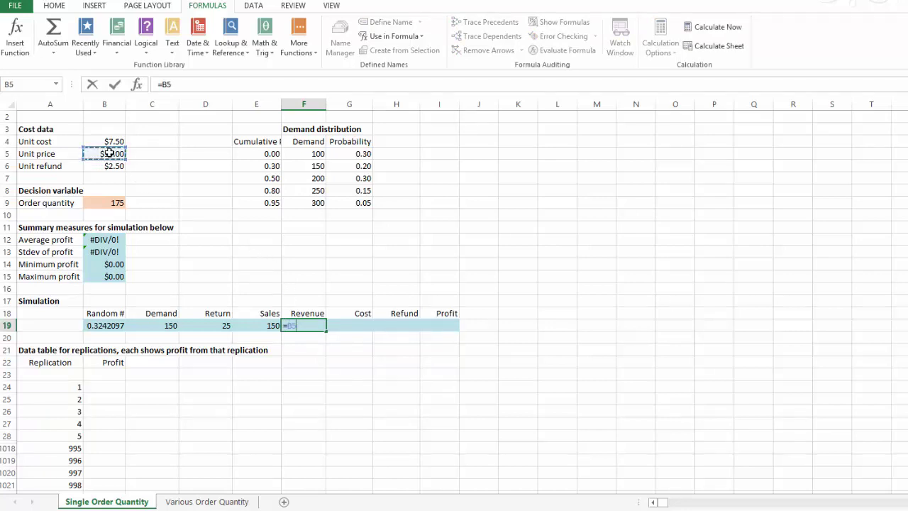
pyautogui.write('*')
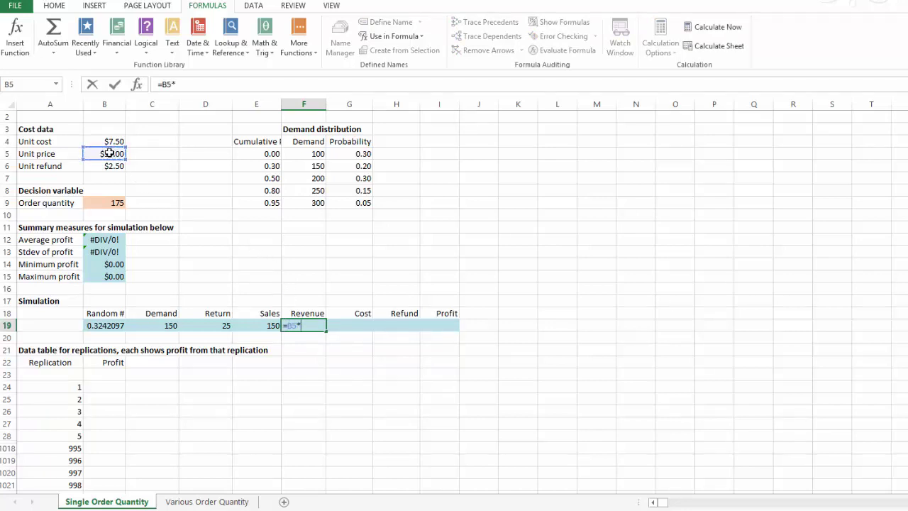
pyautogui.click(264, 325)
pyautogui.press('Return')
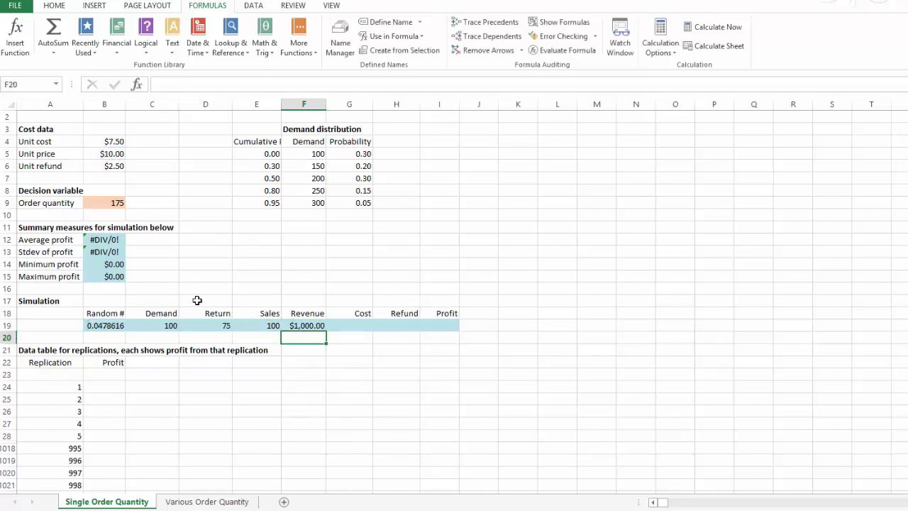
# Calculate the cost in G19 as unit cost B4 multiplied by order quantity B9.
pyautogui.click(360, 329)
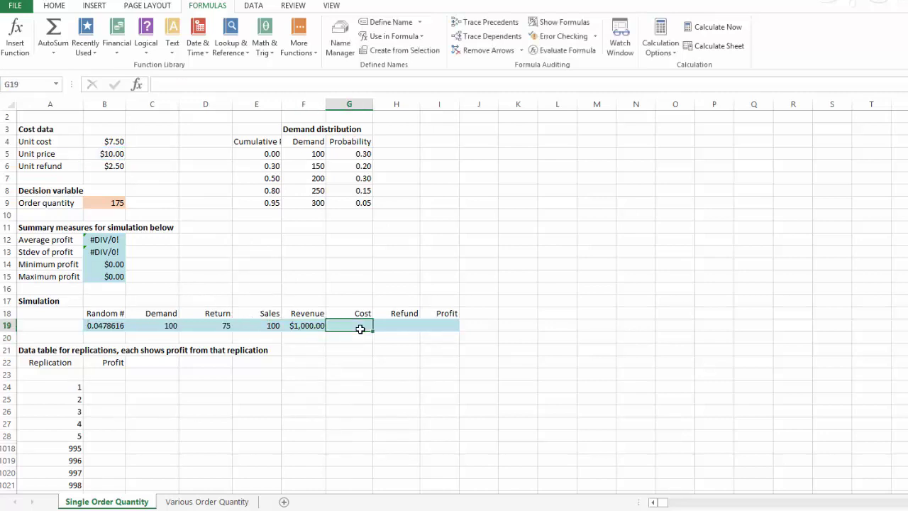
pyautogui.write('=')
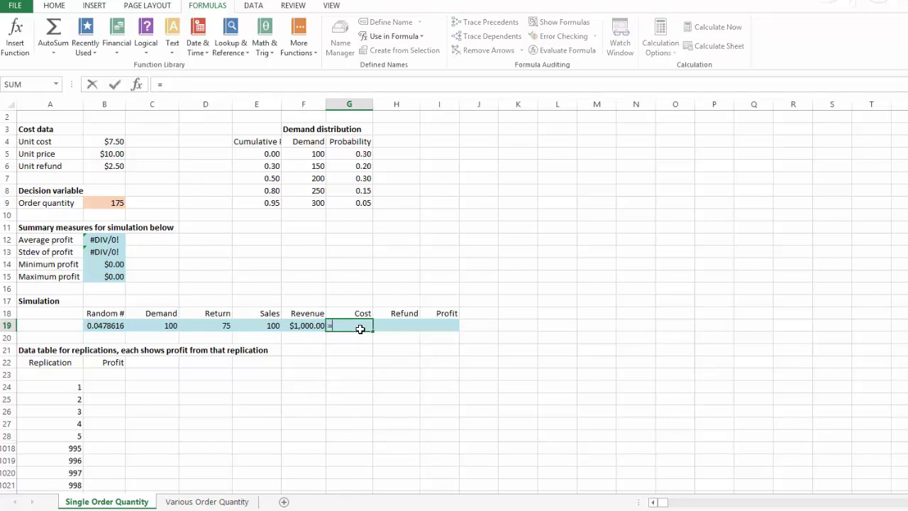
pyautogui.click(107, 141)
pyautogui.write('*')
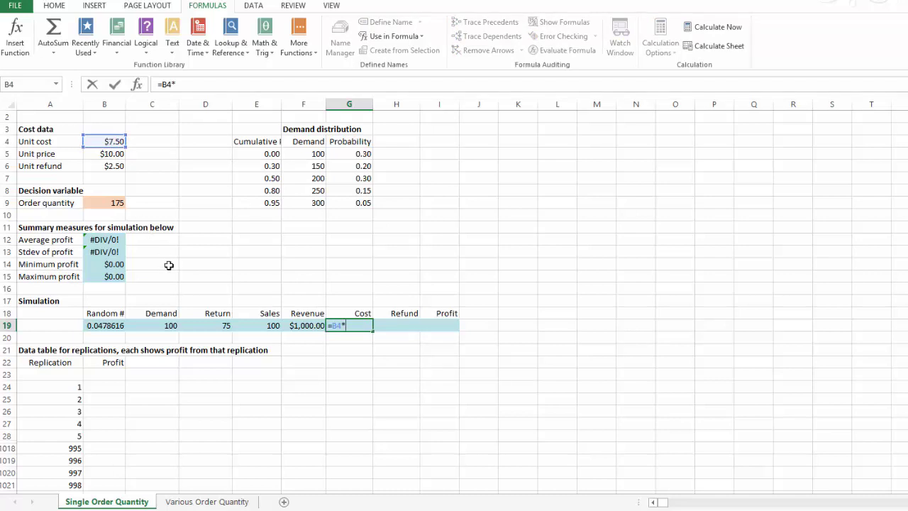
pyautogui.click(103, 203)
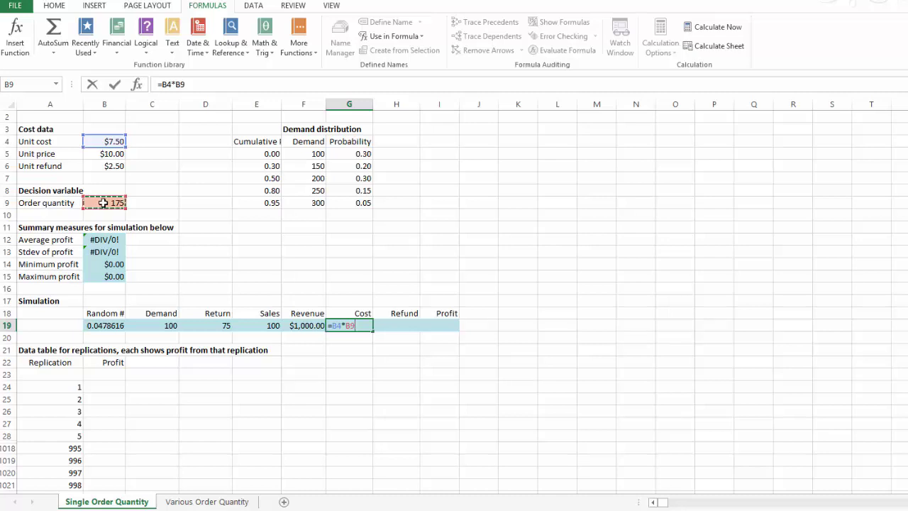
pyautogui.press('Return')
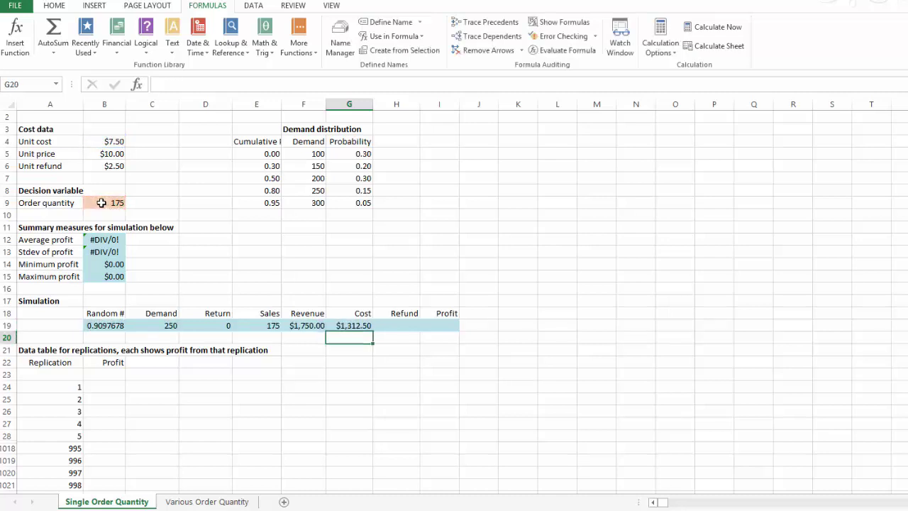
# Calculate the refund in H19 as unit refund B6 multiplied by returned units D19.
pyautogui.click(401, 324)
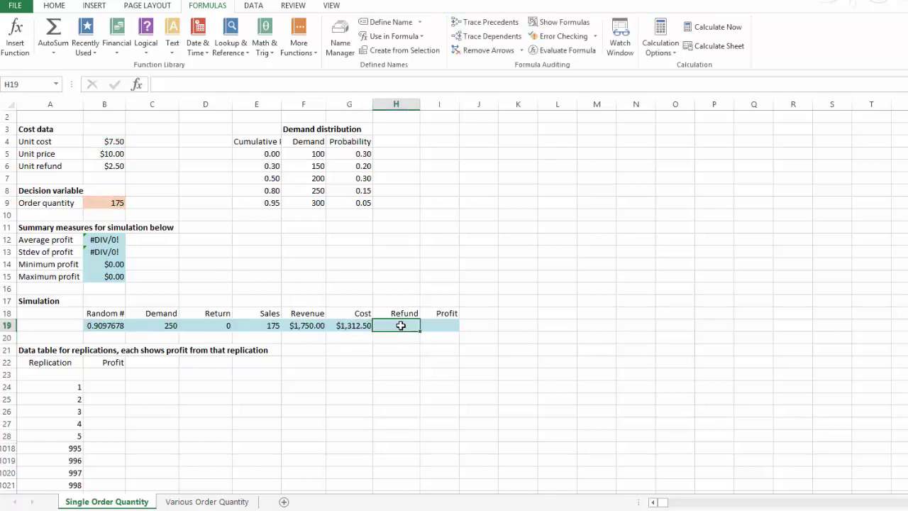
pyautogui.write('=')
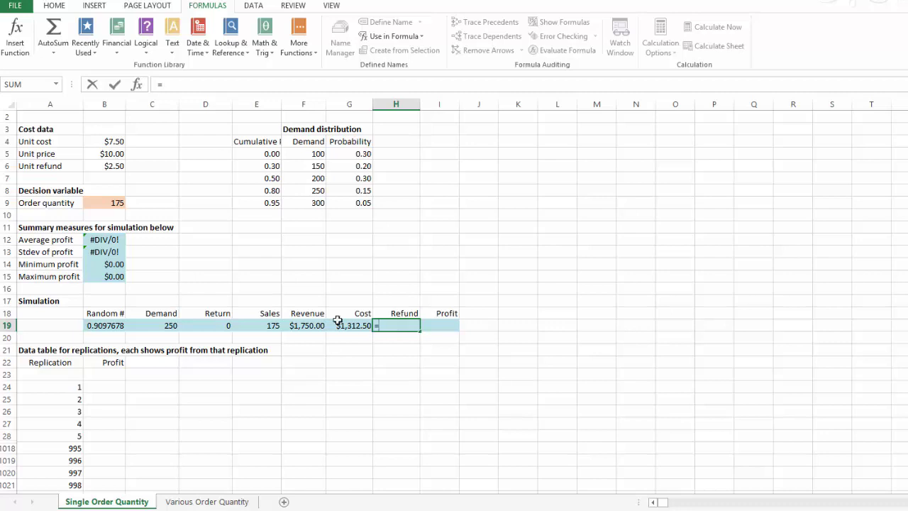
pyautogui.click(110, 166)
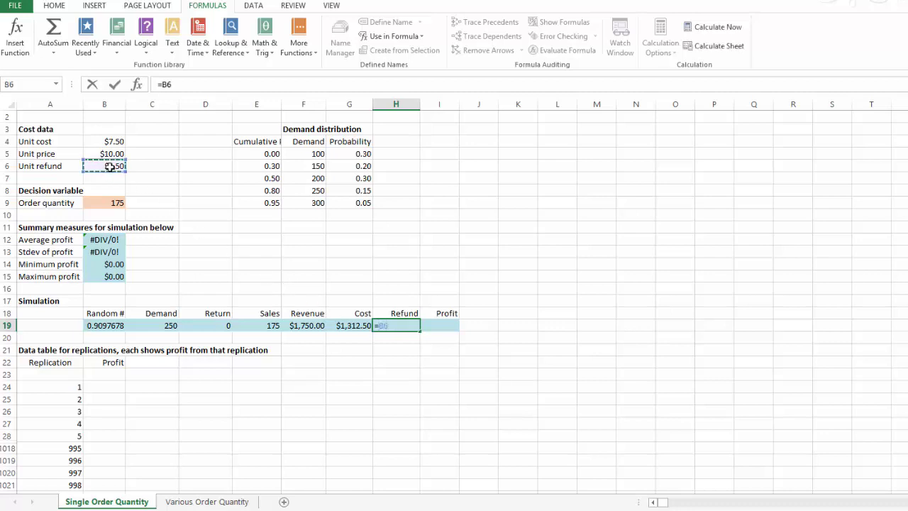
pyautogui.write('*')
pyautogui.click(219, 325)
pyautogui.press('Return')
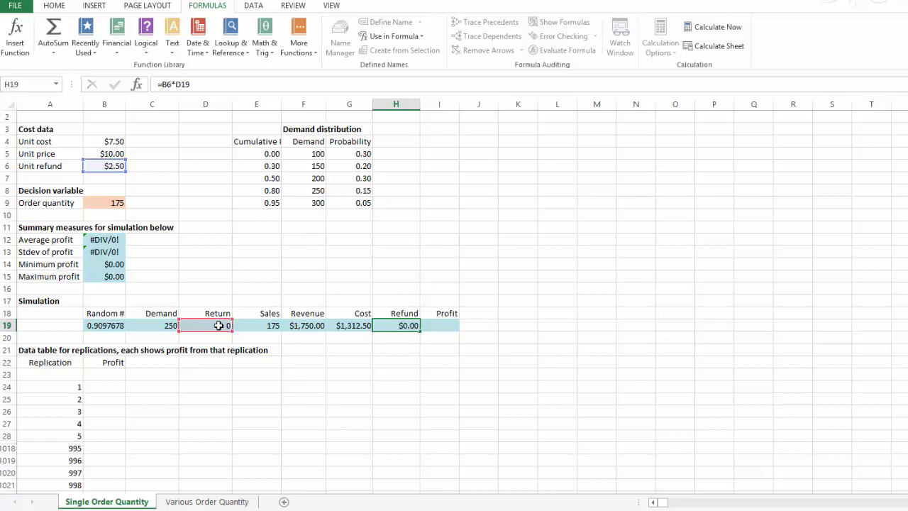
# Calculate the profit in I19 as revenue F19 minus cost G19 plus refund H19.
pyautogui.click(438, 324)
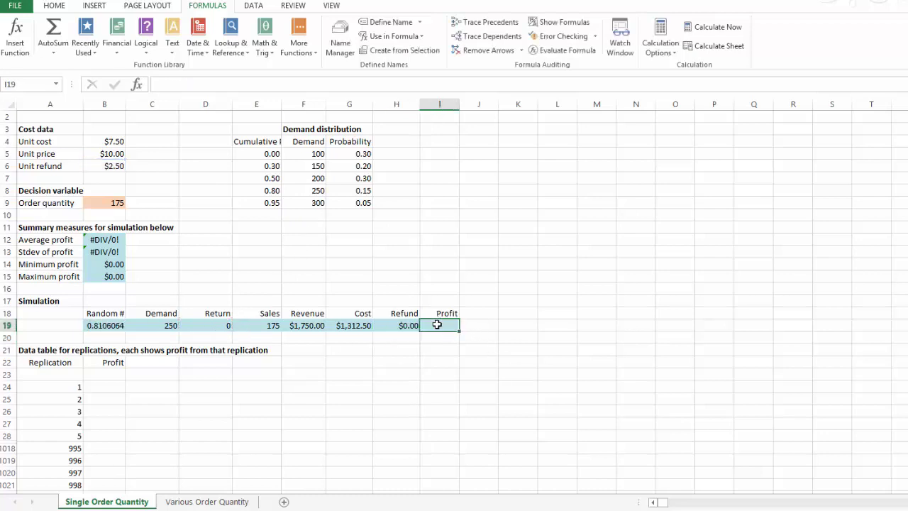
pyautogui.write('=')
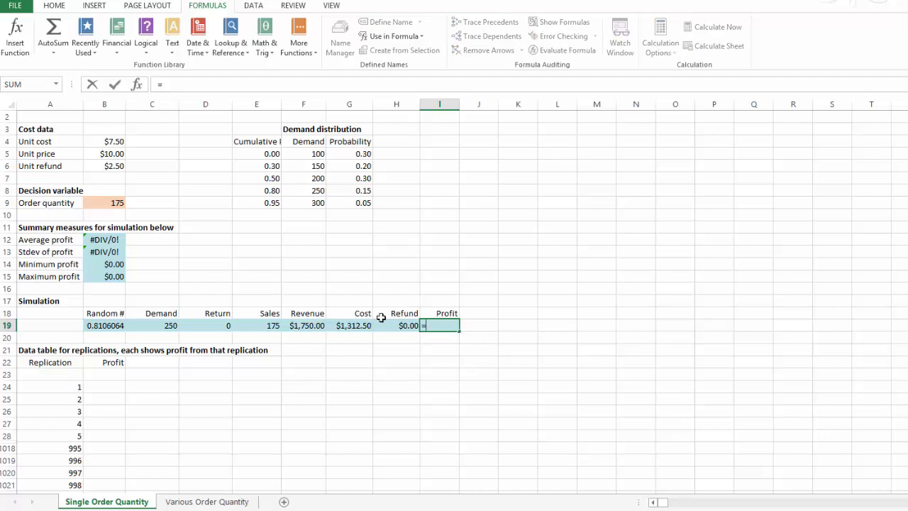
pyautogui.click(303, 325)
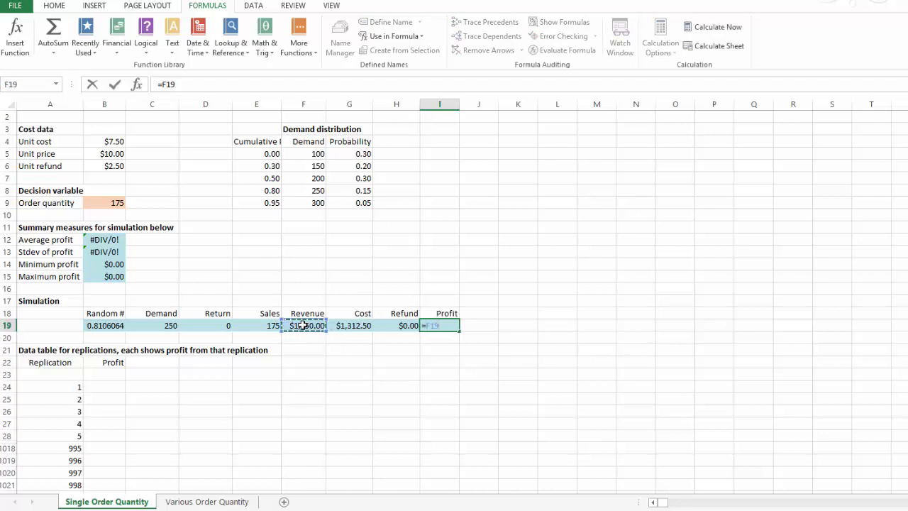
pyautogui.write('-')
pyautogui.click(365, 324)
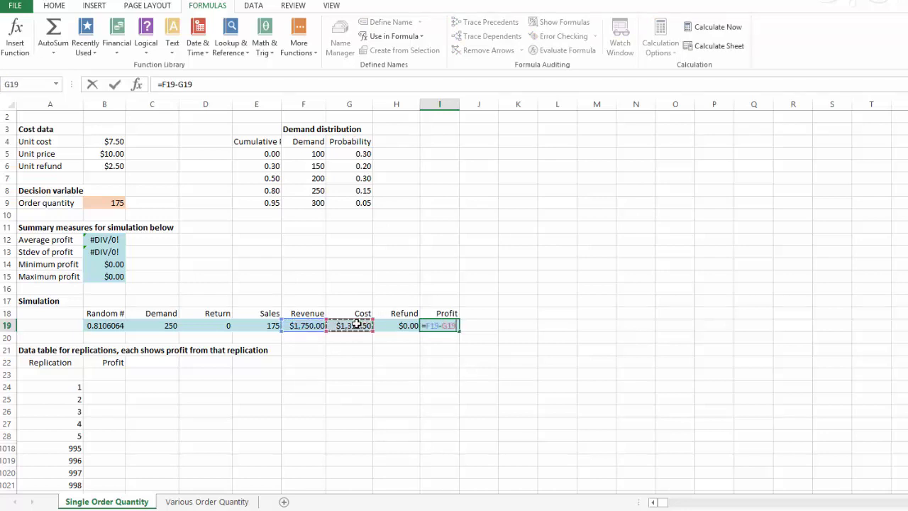
pyautogui.write('+')
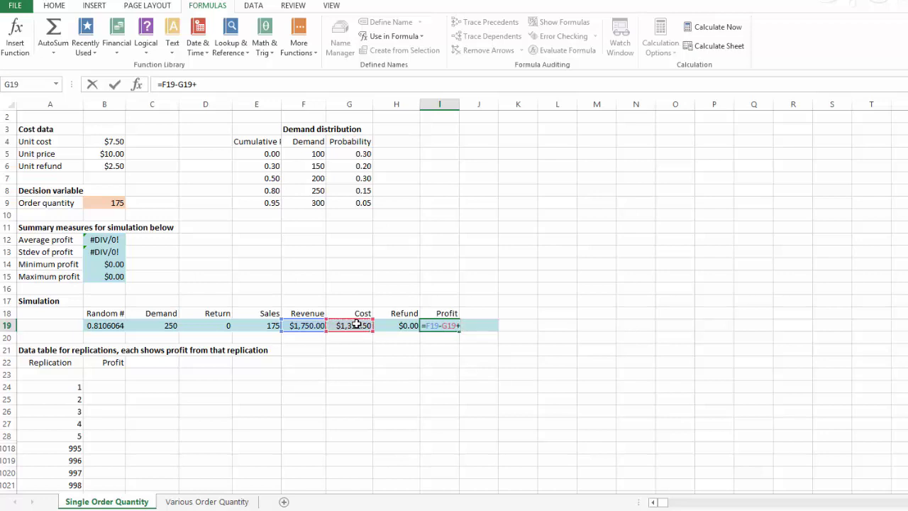
pyautogui.click(401, 325)
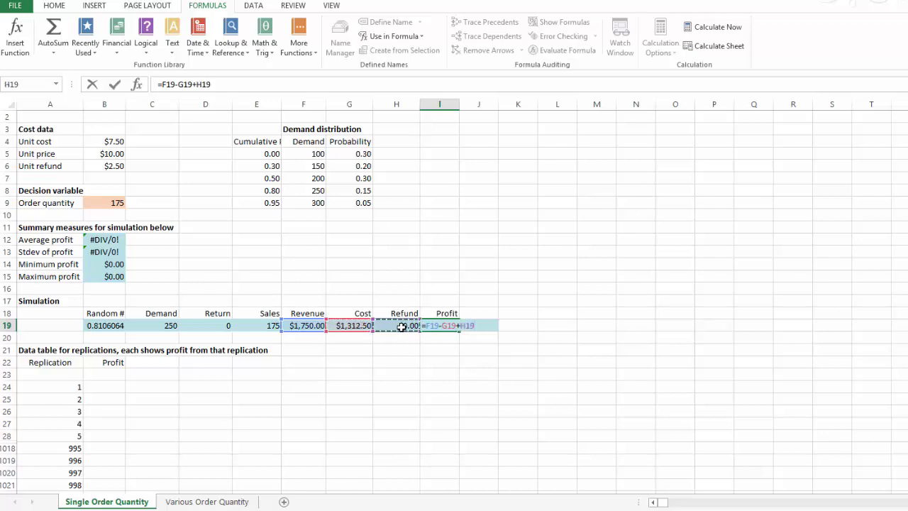
pyautogui.press('Return')
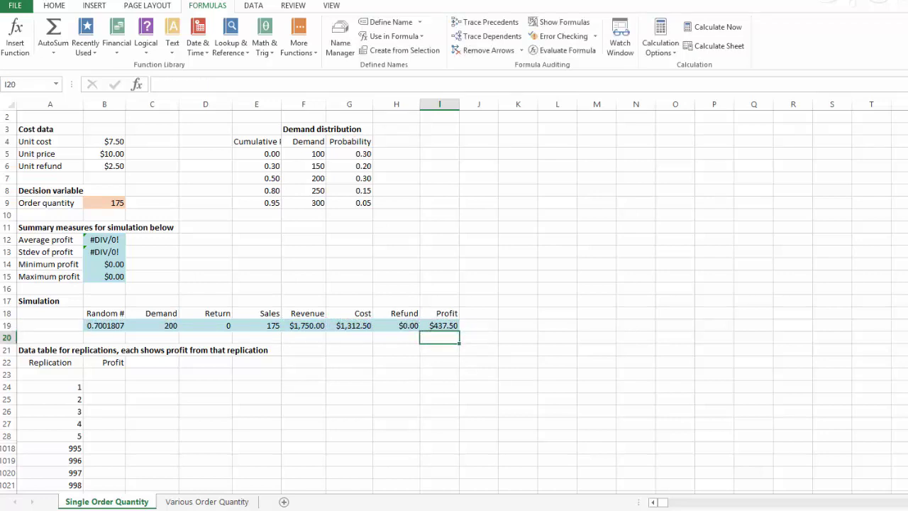
pyautogui.click(478, 374)
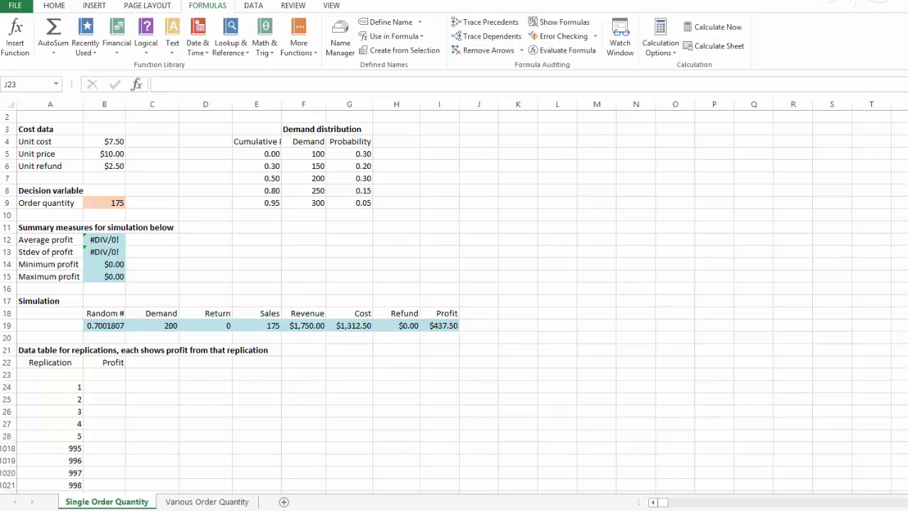
# Link B23, the first cell under the replication table's Profit heading, to the simulated profit in I19.
pyautogui.scroll(-1, 171, 368)
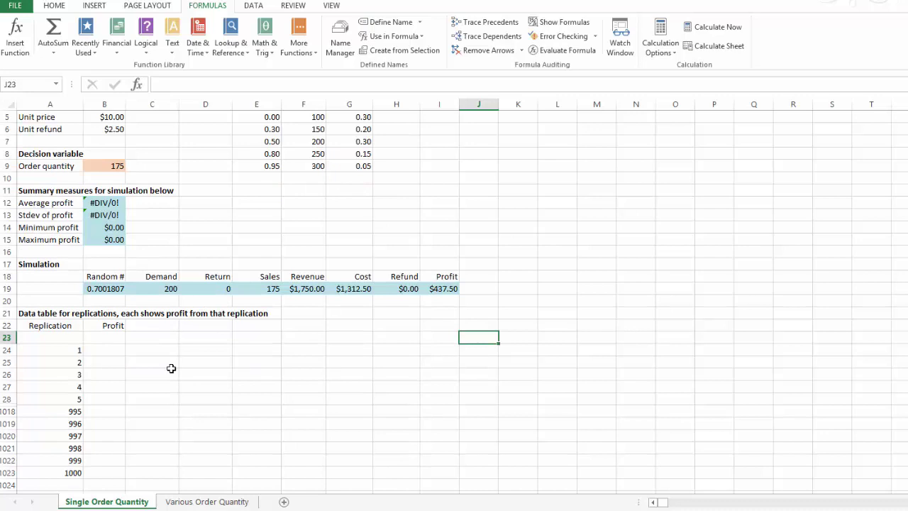
pyautogui.scroll(-1, 171, 368)
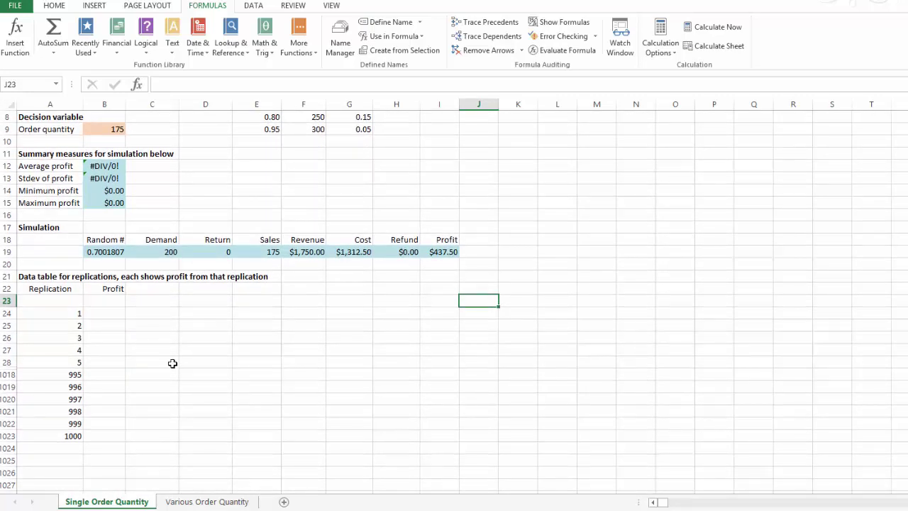
pyautogui.click(107, 302)
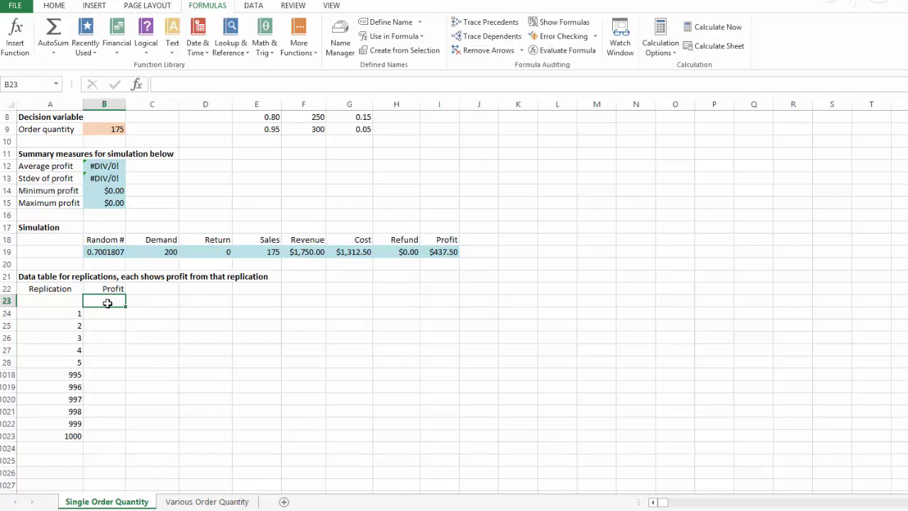
pyautogui.write('=')
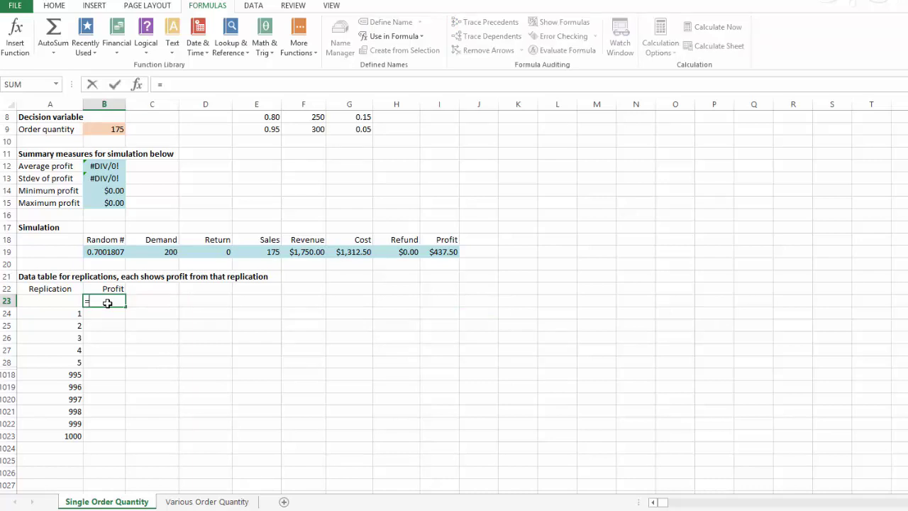
pyautogui.click(443, 253)
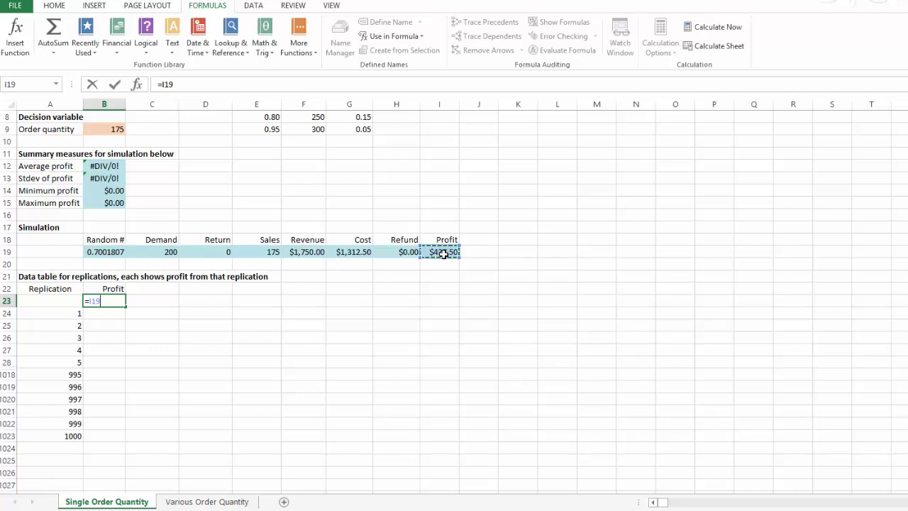
pyautogui.press('Return')
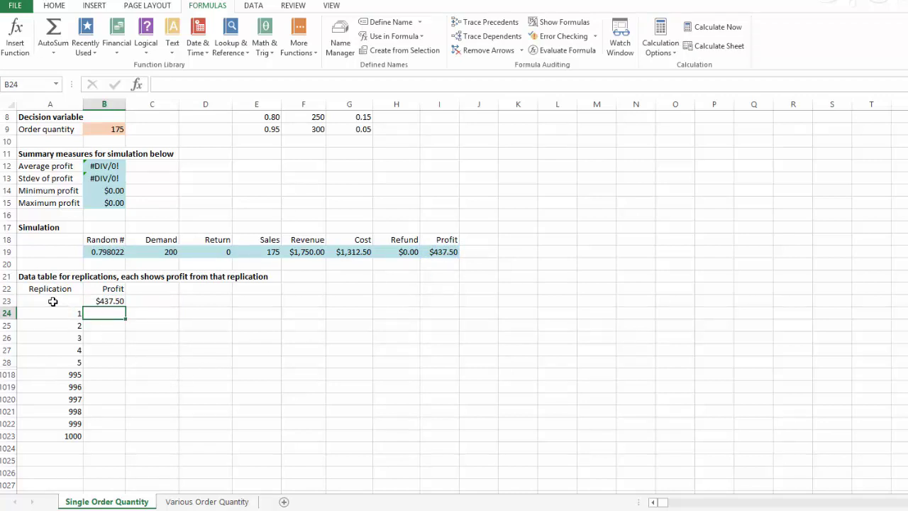
# Create a one-variable data table over A23:B1023 for the 1000 replications, using blank cell D23 as the column input cell.
pyautogui.moveTo(48, 297); pyautogui.dragTo(104, 436)
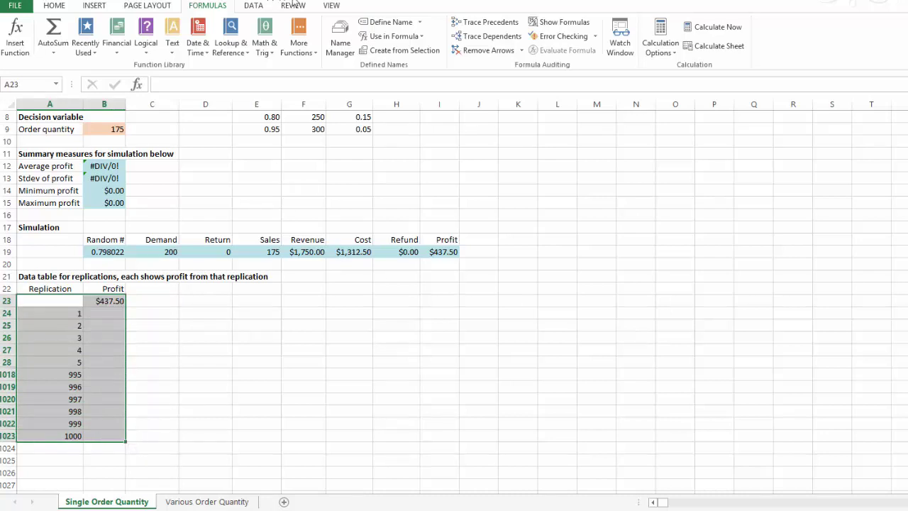
pyautogui.click(259, 7)
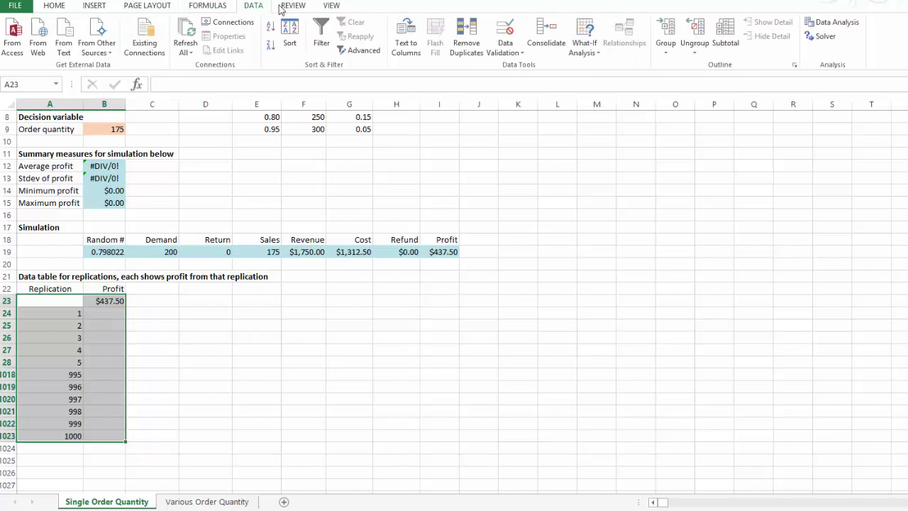
pyautogui.click(596, 60)
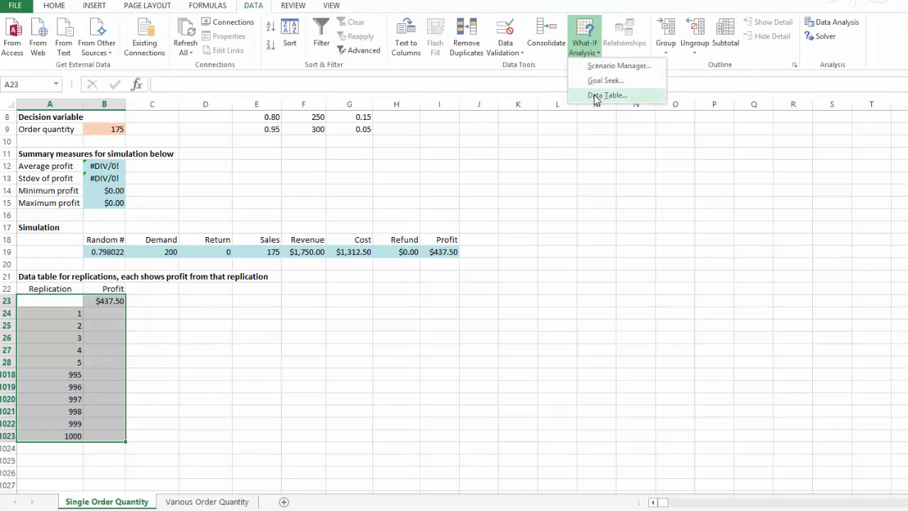
pyautogui.click(595, 98)
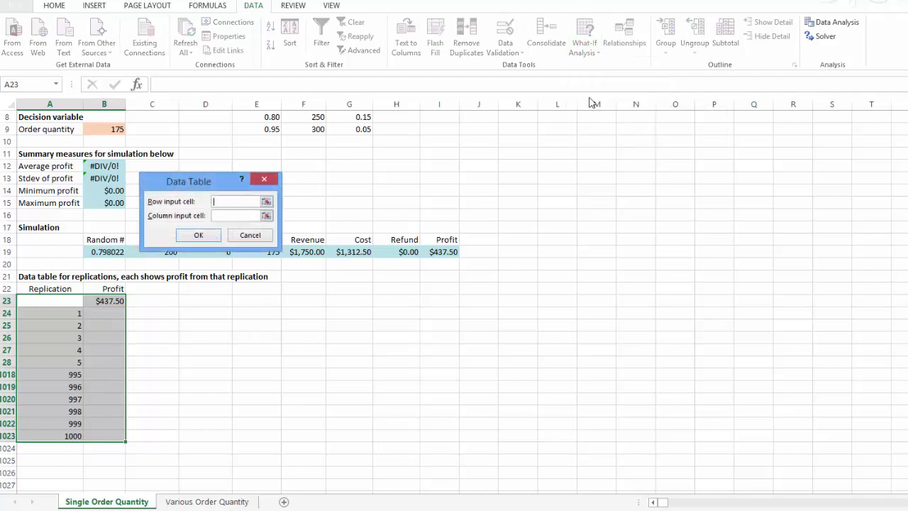
pyautogui.moveTo(207, 181); pyautogui.dragTo(249, 154)
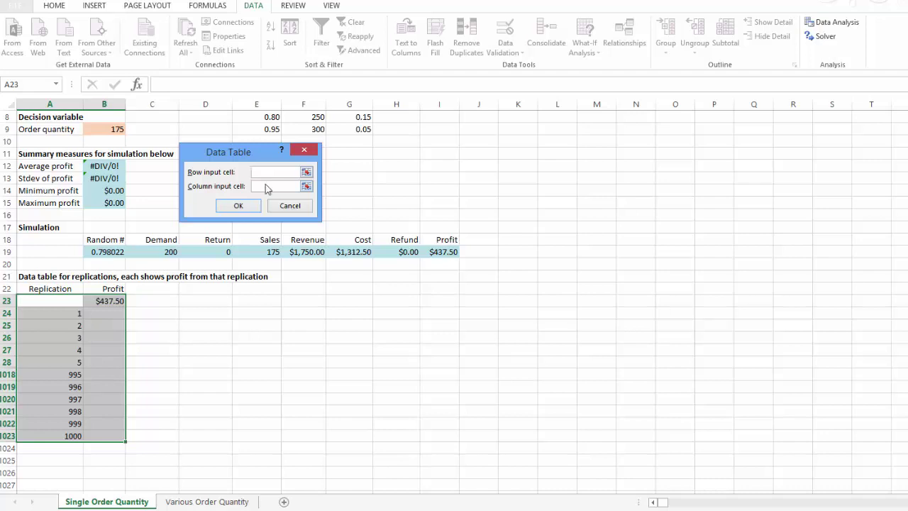
pyautogui.click(194, 304)
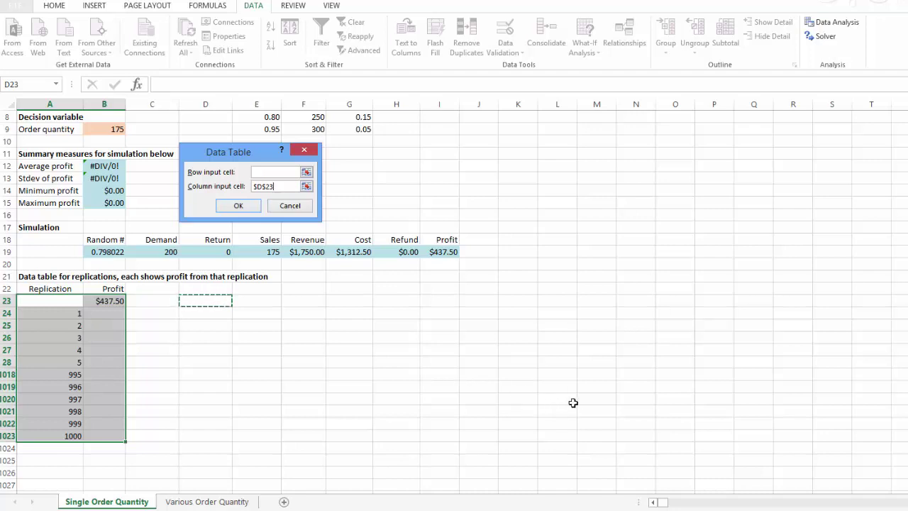
pyautogui.click(236, 206)
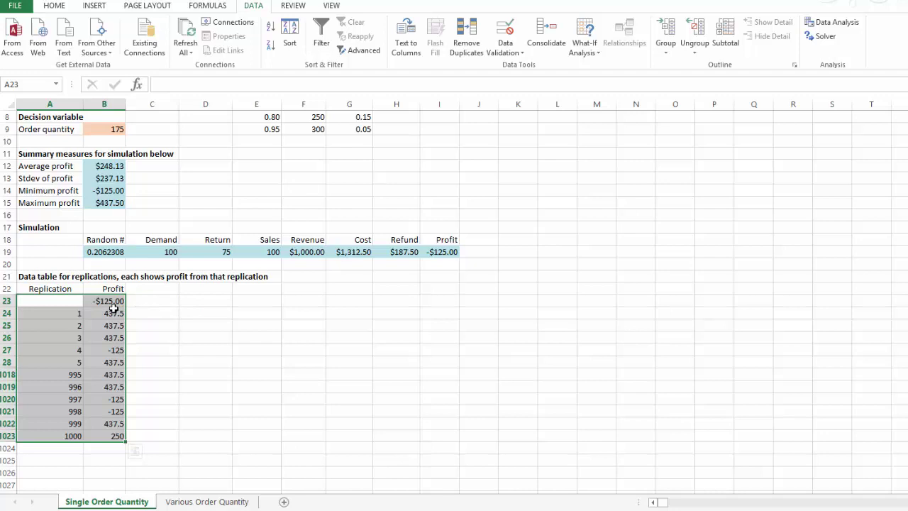
pyautogui.click(204, 334)
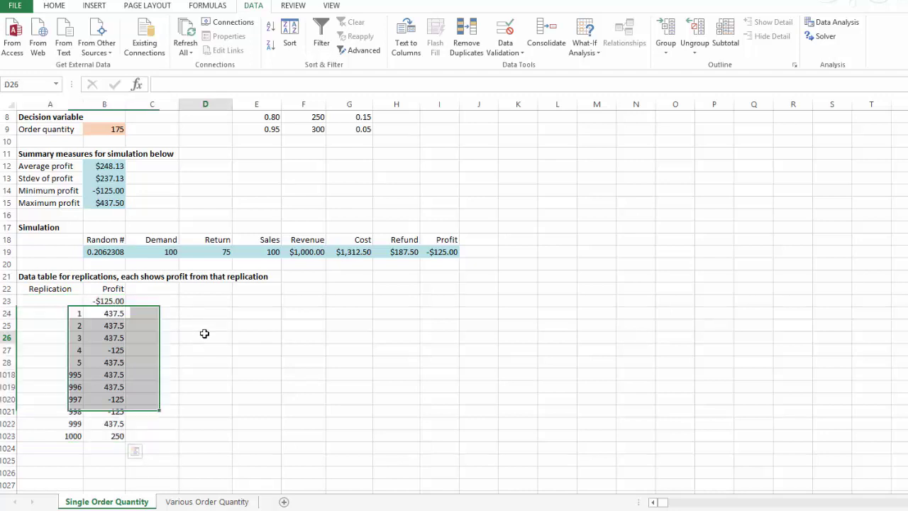
# Inspect the average profit formula in B12 and the order quantity in B9 behind the simulated results.
pyautogui.click(101, 166)
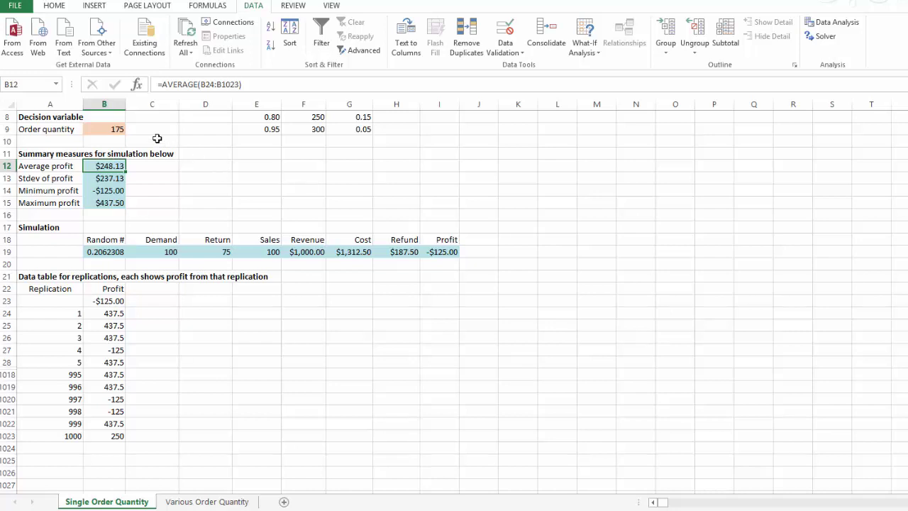
pyautogui.click(107, 128)
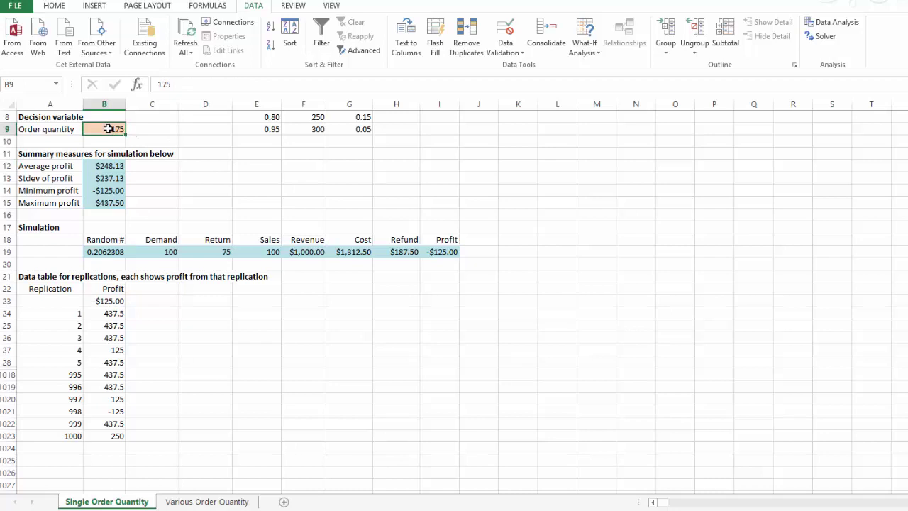
pyautogui.click(206, 313)
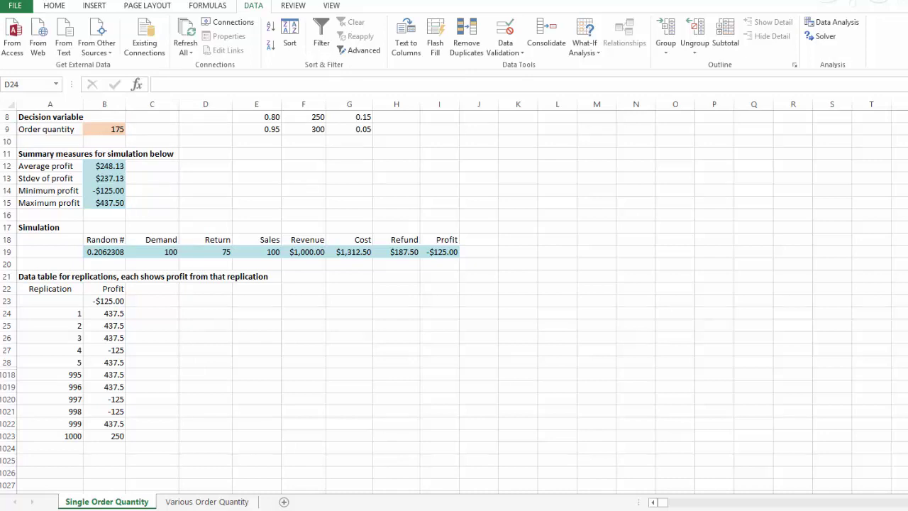
# Set the workbook's calculation option to Automatic.
pyautogui.click(207, 7)
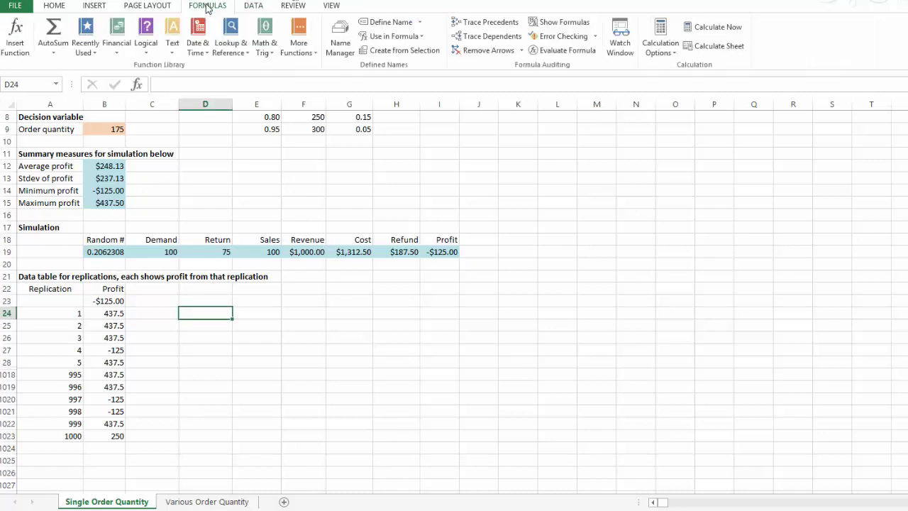
pyautogui.click(672, 56)
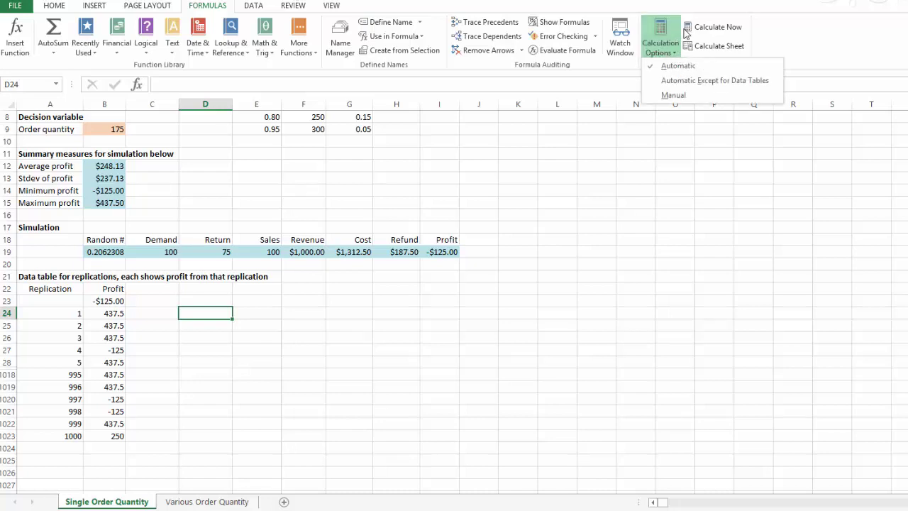
pyautogui.click(665, 67)
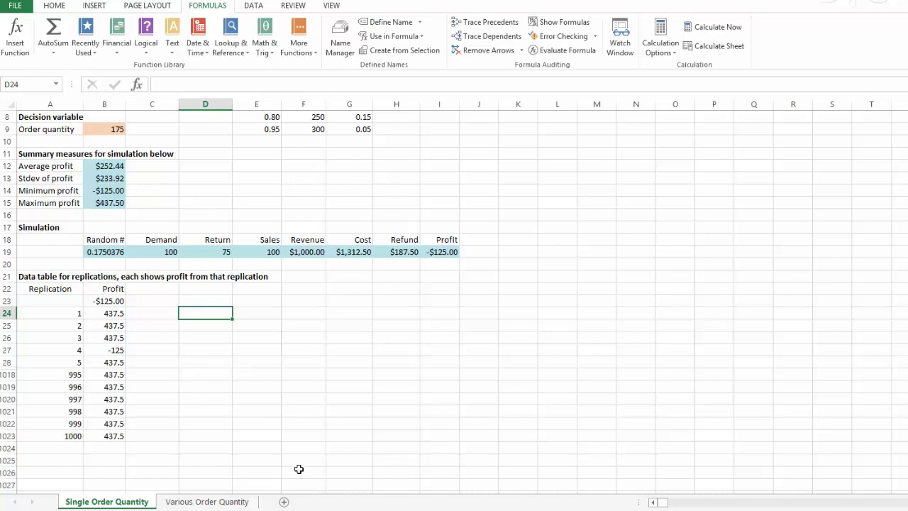
# Switch to the Various Order Quantity sheet and examine the order quantities in row 13 and the average and standard deviation profit rows.
pyautogui.click(207, 501)
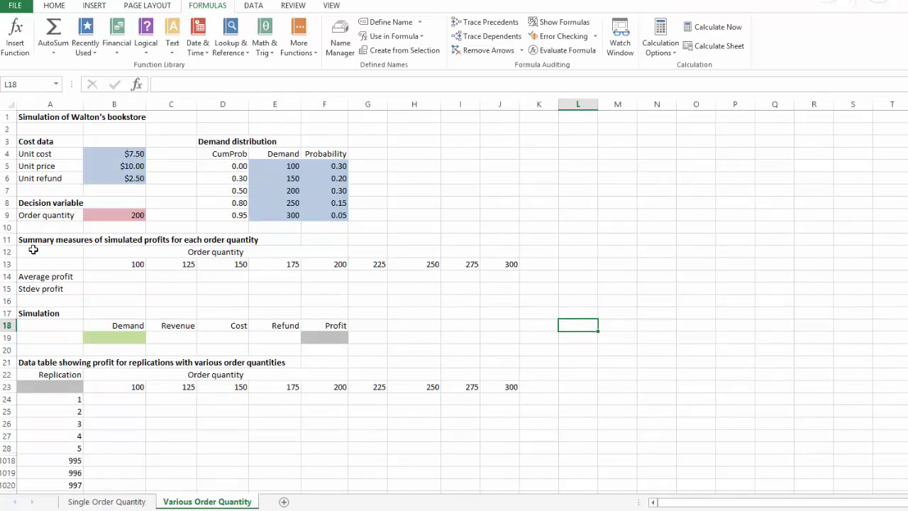
pyautogui.click(49, 266)
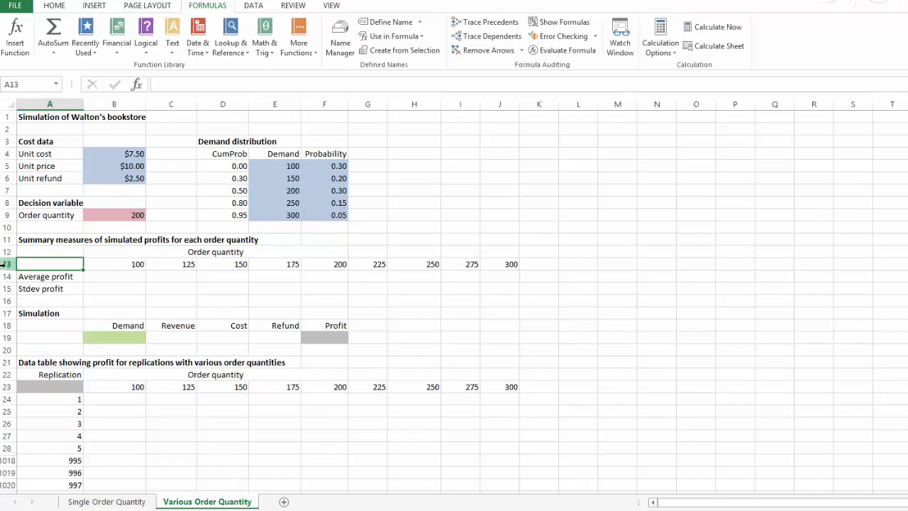
pyautogui.click(4, 264)
pyautogui.click(121, 263)
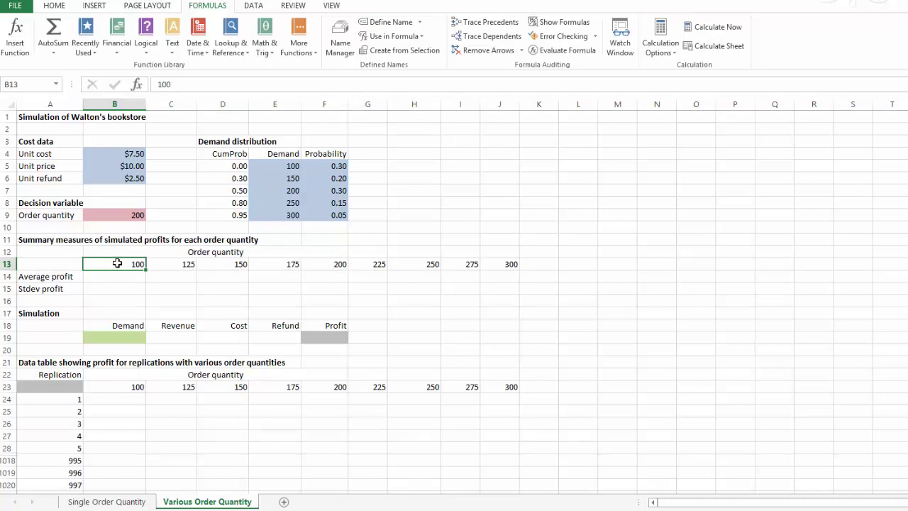
pyautogui.click(501, 264)
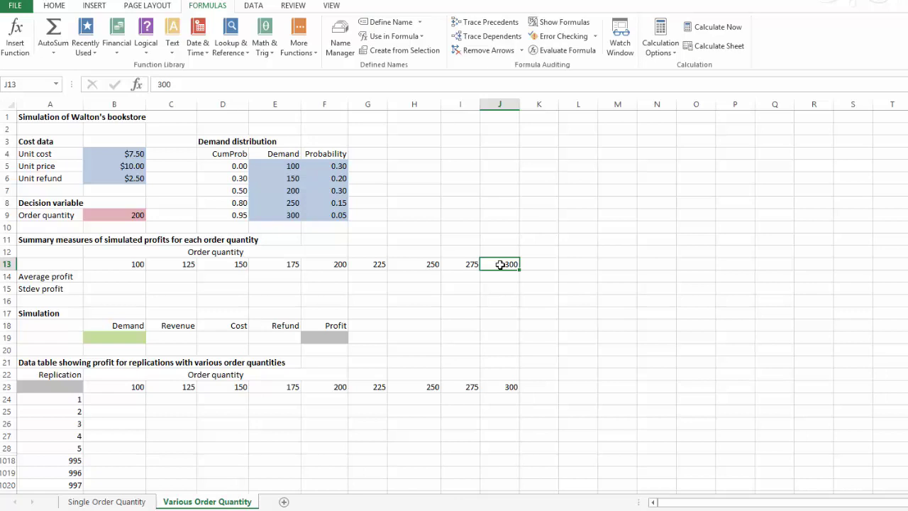
pyautogui.click(123, 264)
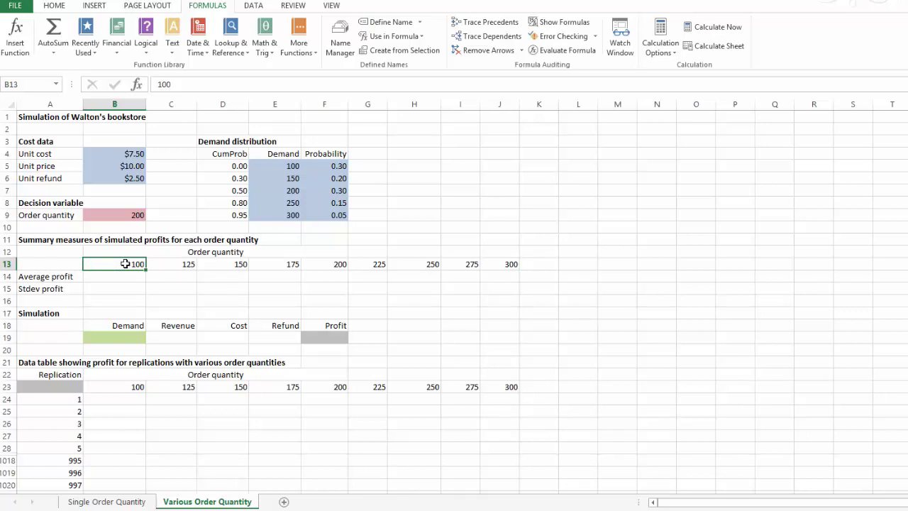
pyautogui.click(53, 277)
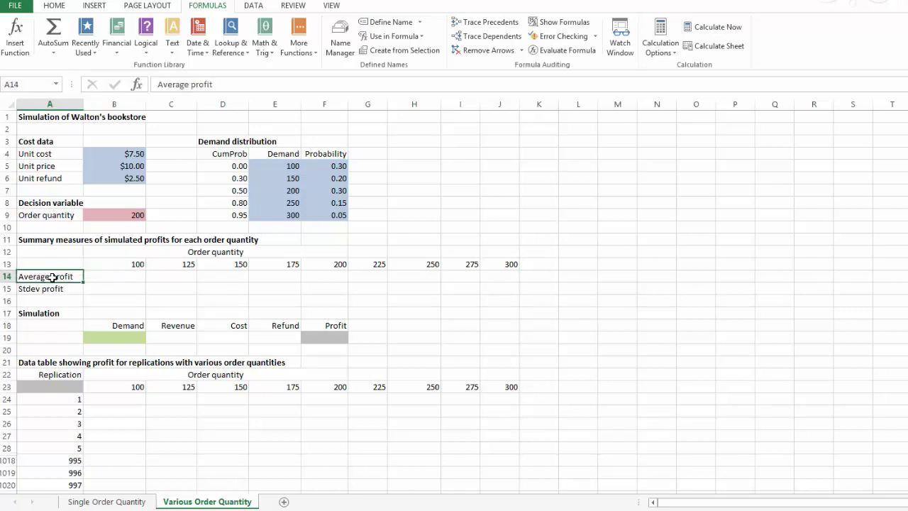
pyautogui.click(107, 278)
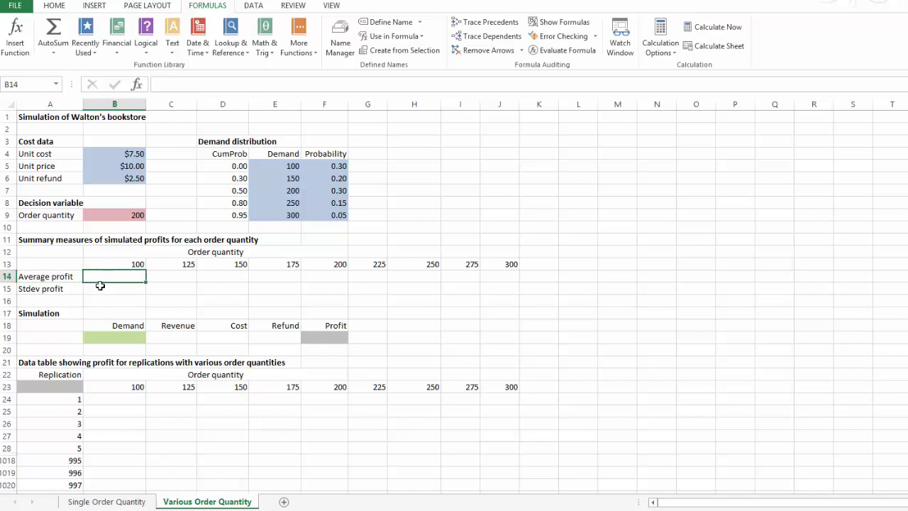
pyautogui.click(92, 286)
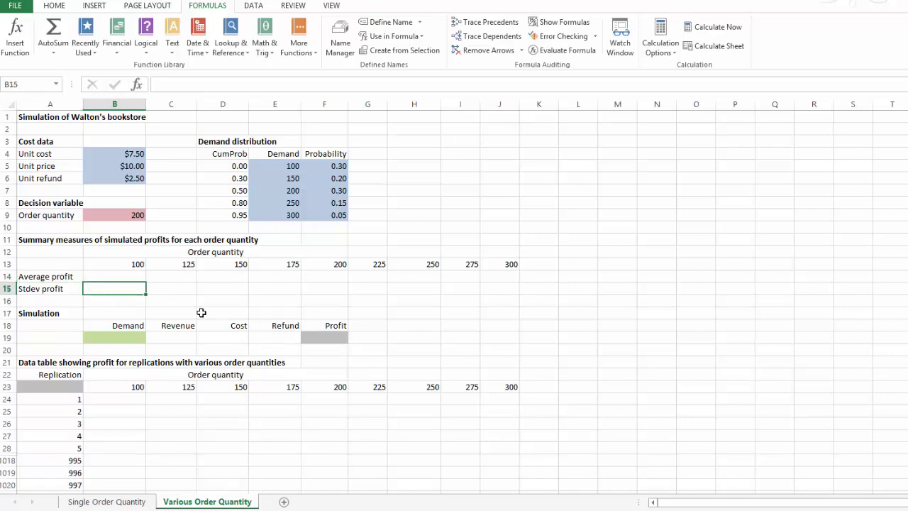
# Examine the layout of the replication data table, including its order quantity headings in row 23 and its empty profit cells.
pyautogui.click(502, 324)
pyautogui.scroll(-3, 503, 323)
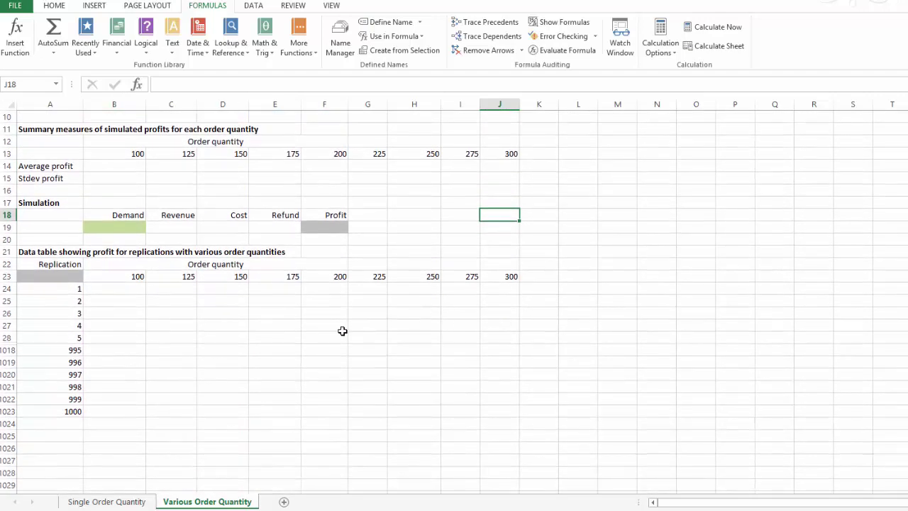
pyautogui.click(113, 289)
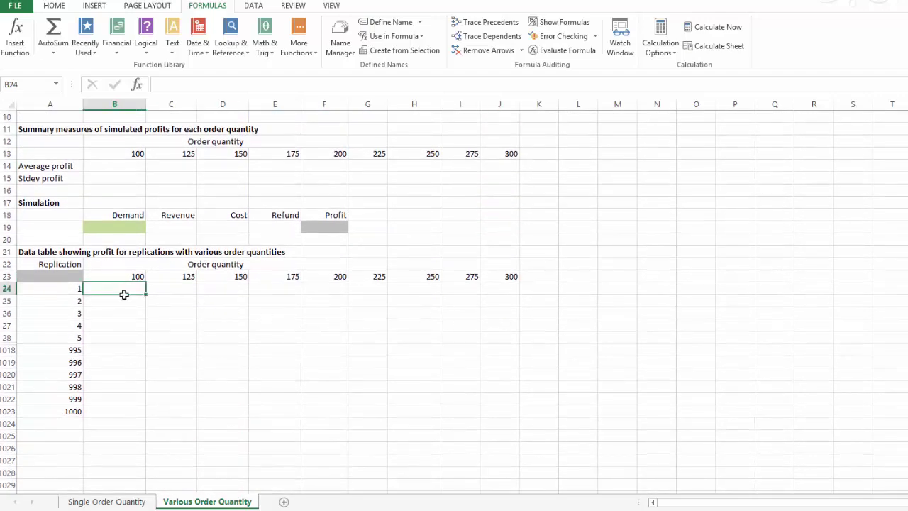
pyautogui.click(118, 276)
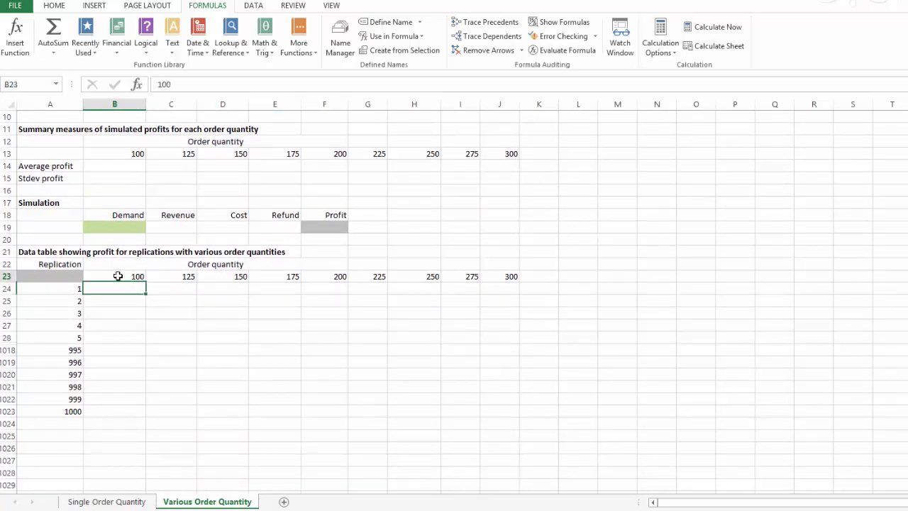
pyautogui.click(189, 277)
pyautogui.click(227, 277)
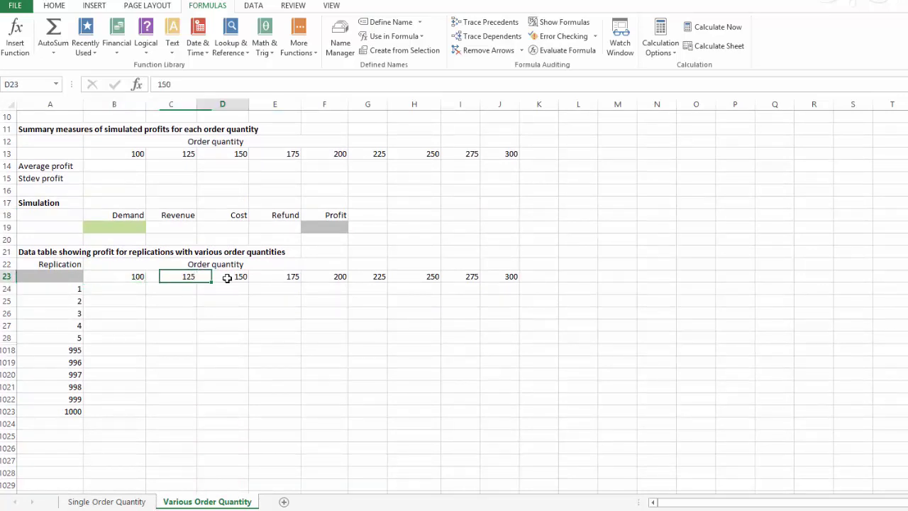
pyautogui.click(322, 276)
pyautogui.click(363, 278)
pyautogui.click(493, 284)
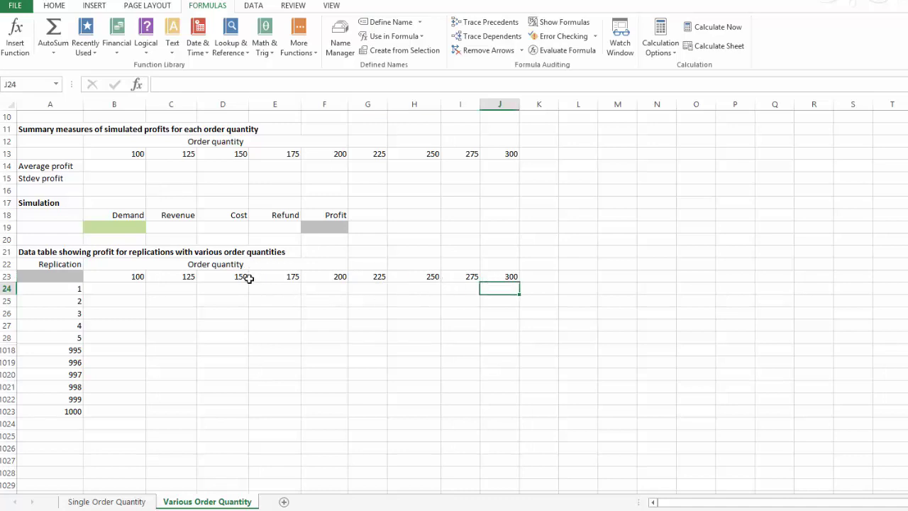
pyautogui.click(244, 327)
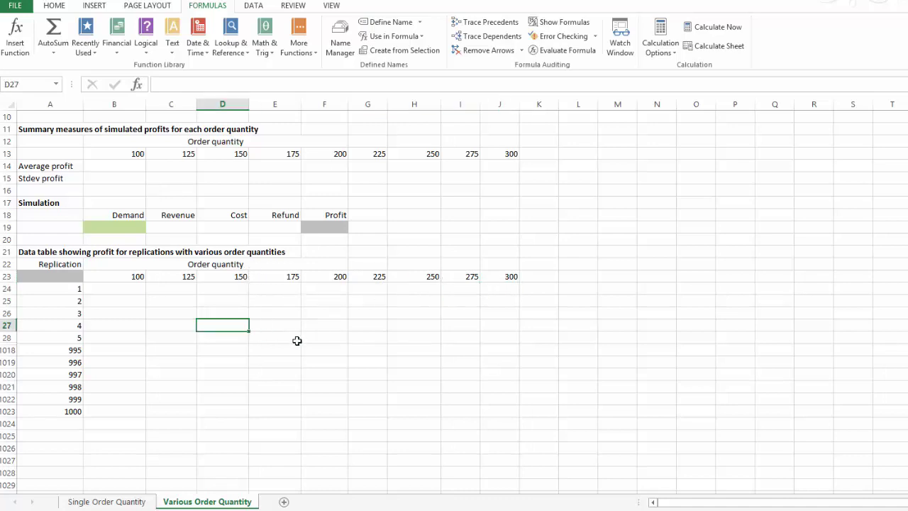
# Calculate the average profit for order quantity 100 in B14 with =AVERAGE(B24:B1023).
pyautogui.click(118, 164)
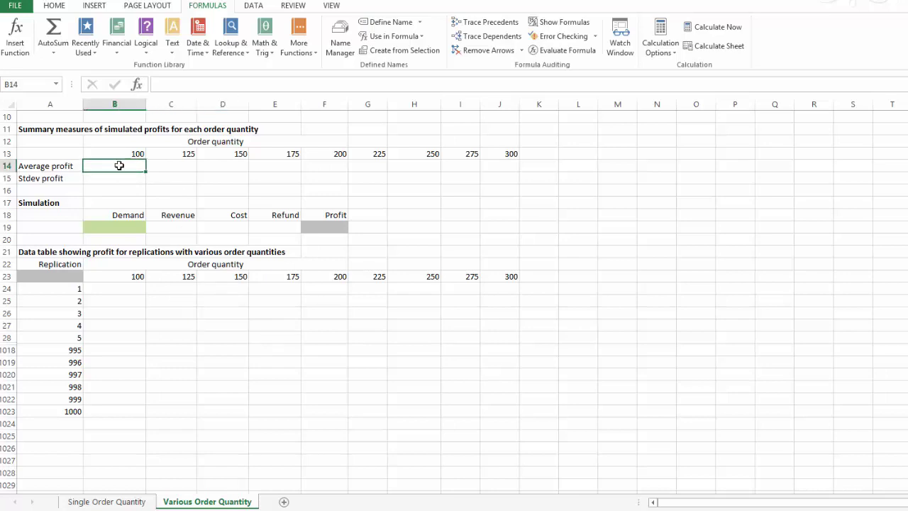
pyautogui.write('=')
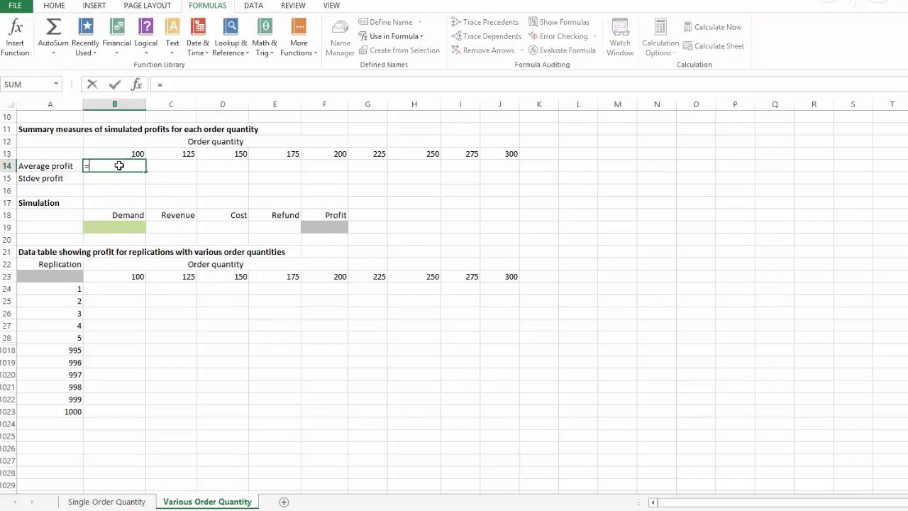
pyautogui.write('a')
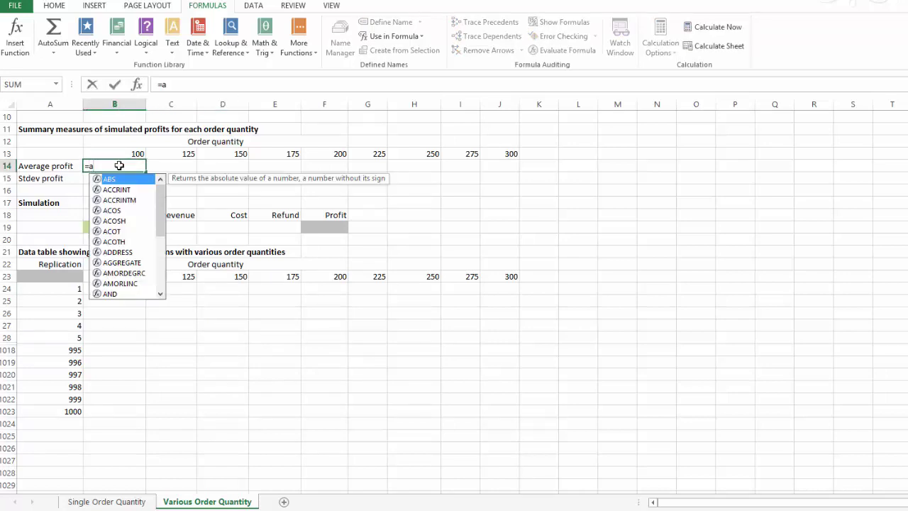
pyautogui.write('verage(')
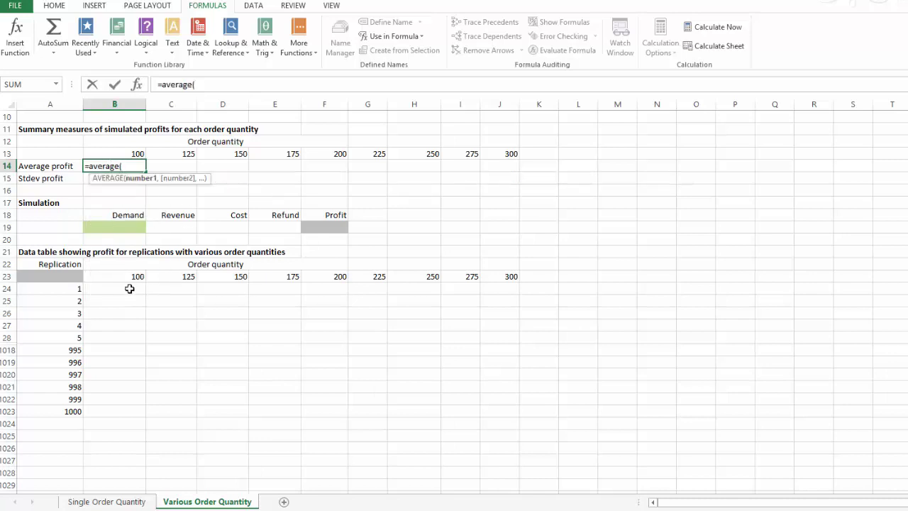
pyautogui.moveTo(130, 290); pyautogui.dragTo(128, 410)
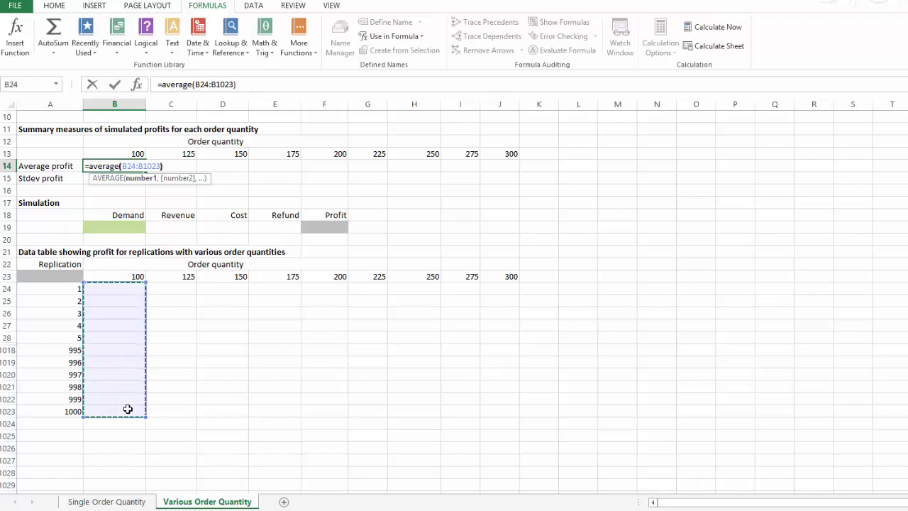
pyautogui.write(')')
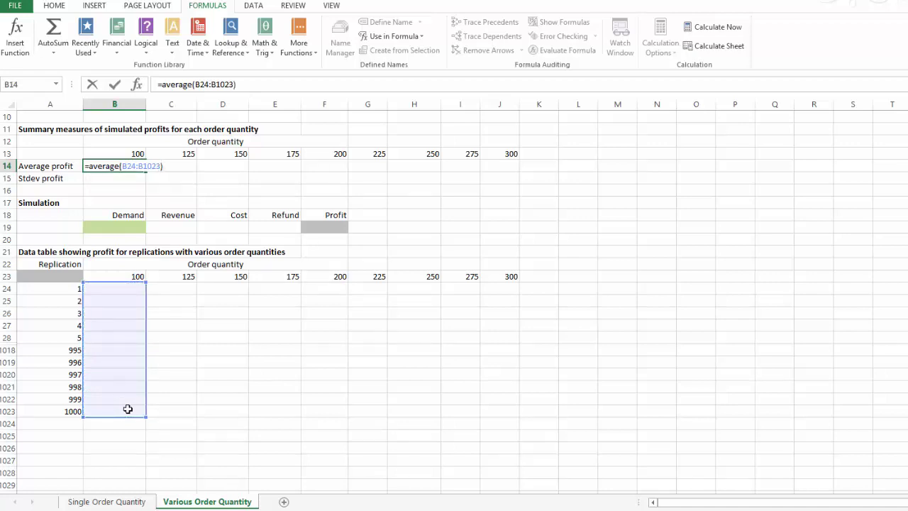
pyautogui.press('Return')
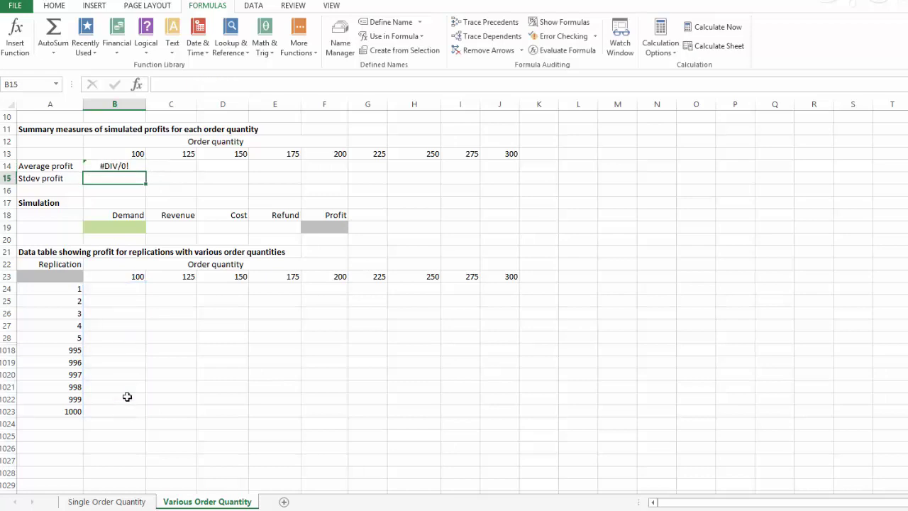
# Calculate the standard deviation of profit in B15 with =STDEV.S(B24:B1023) and fill both summary formulas across to column J.
pyautogui.write('=st')
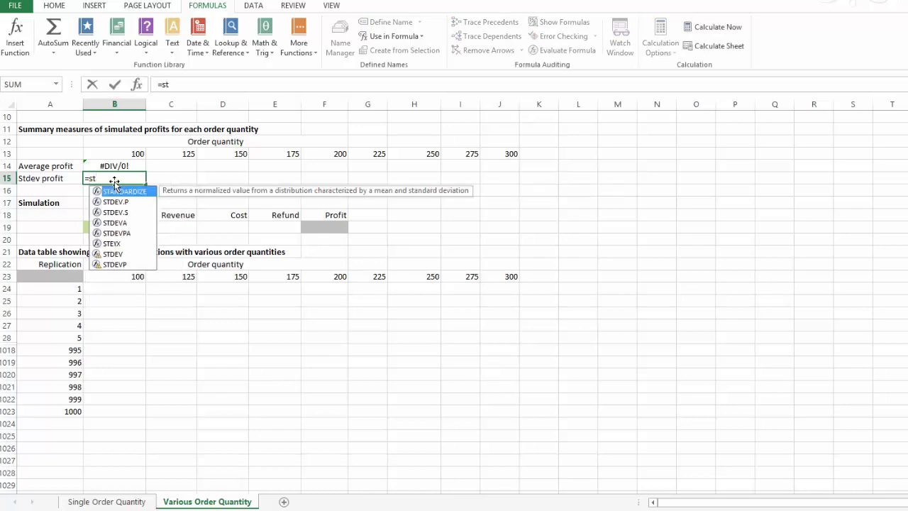
pyautogui.click(119, 213)
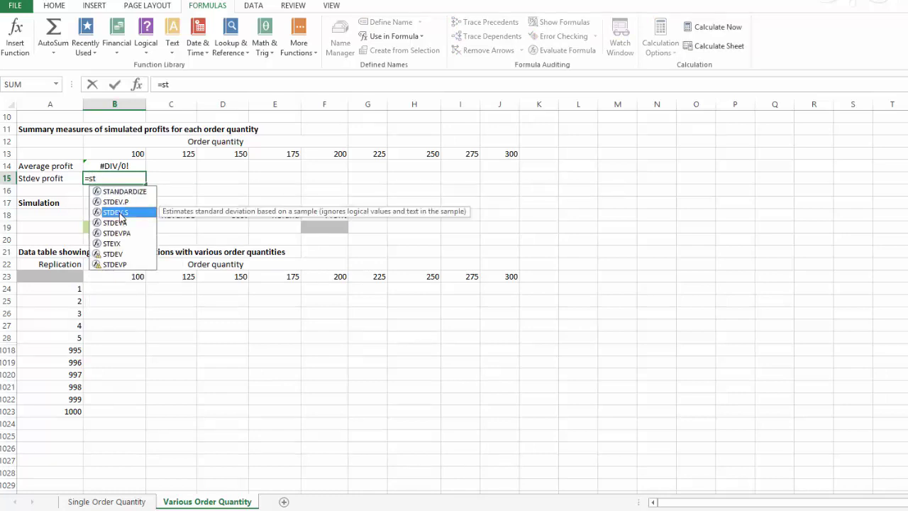
pyautogui.doubleClick(119, 212)
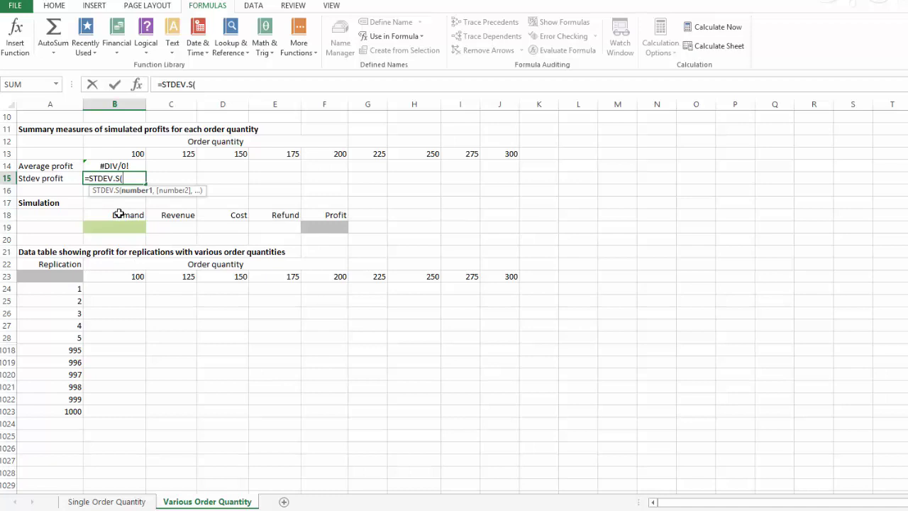
pyautogui.click(112, 289)
pyautogui.moveTo(112, 289); pyautogui.dragTo(114, 408)
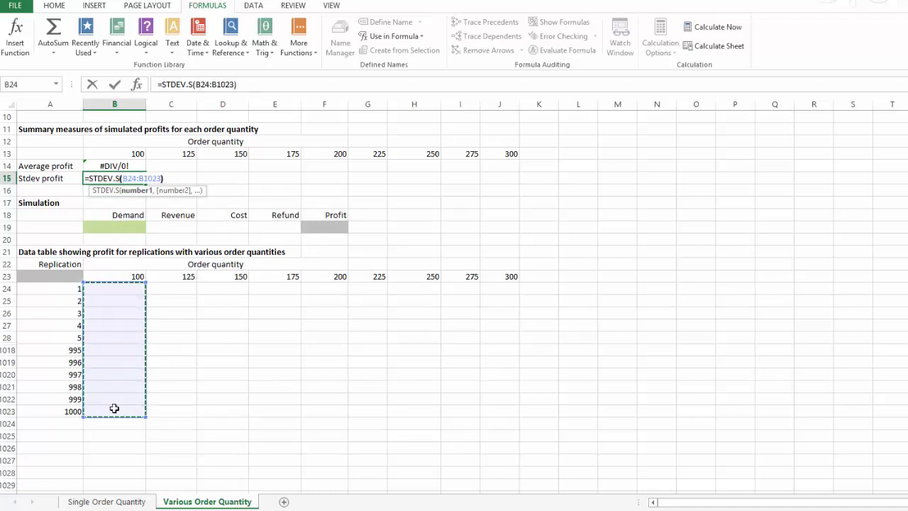
pyautogui.press('Return')
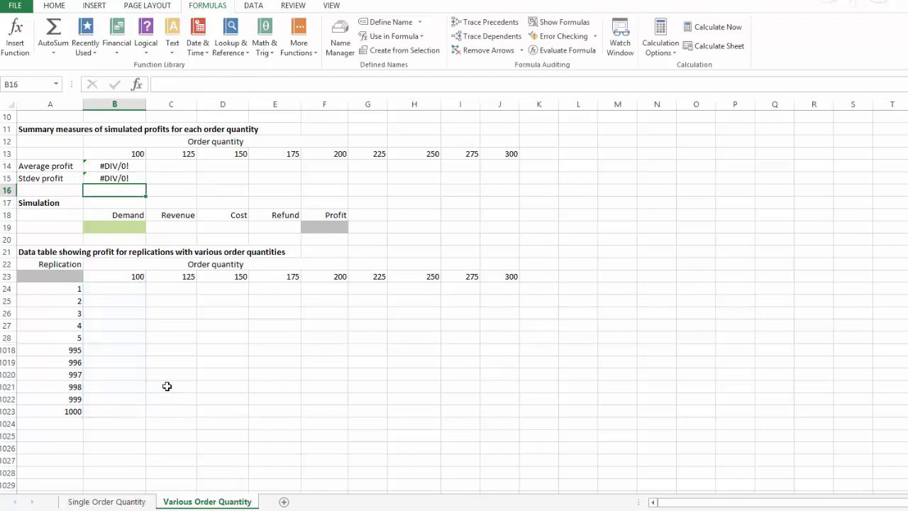
pyautogui.moveTo(119, 166); pyautogui.dragTo(505, 199)
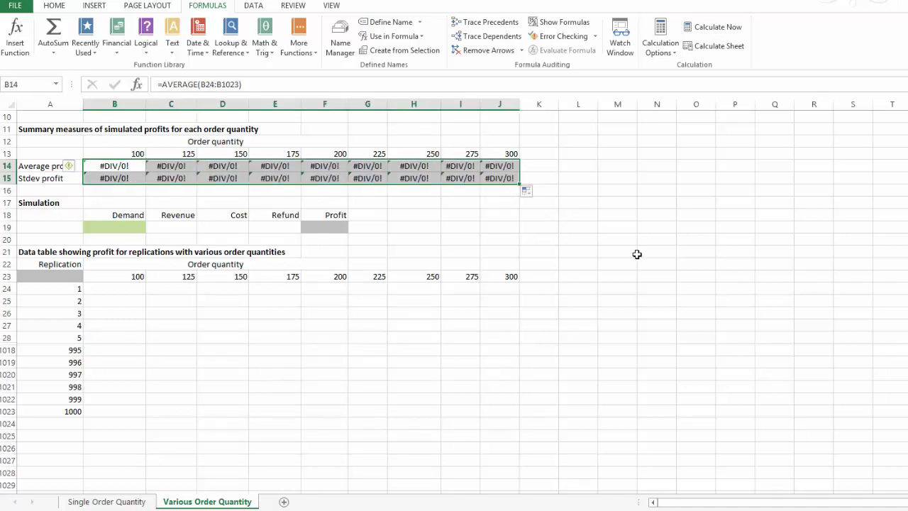
pyautogui.click(636, 253)
# Simulate the demand in B19 with =VLOOKUP(RAND(),D5:E9,2).
pyautogui.scroll(1, 637, 254)
pyautogui.scroll(2, 637, 253)
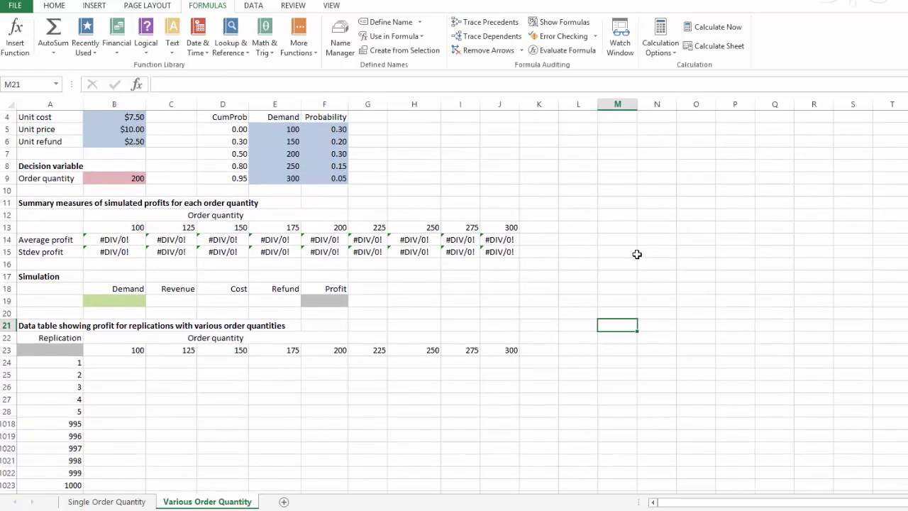
pyautogui.click(101, 339)
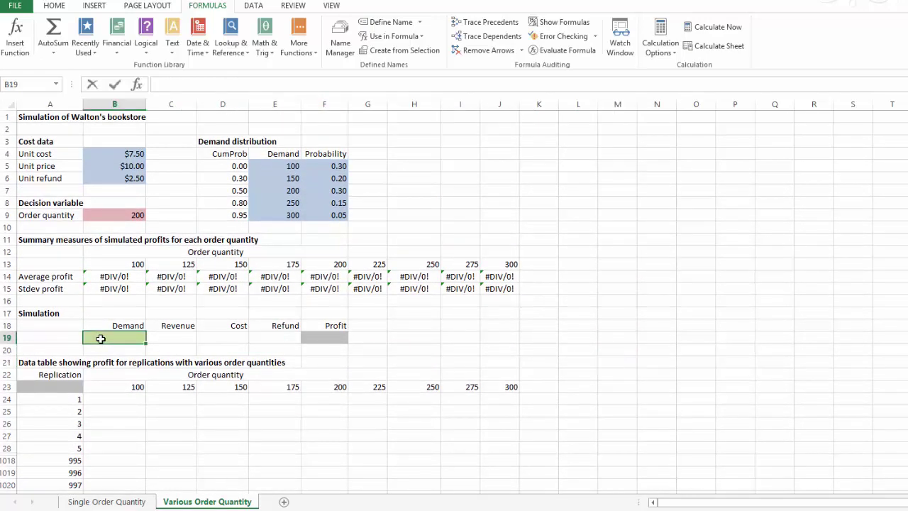
pyautogui.write('=vl')
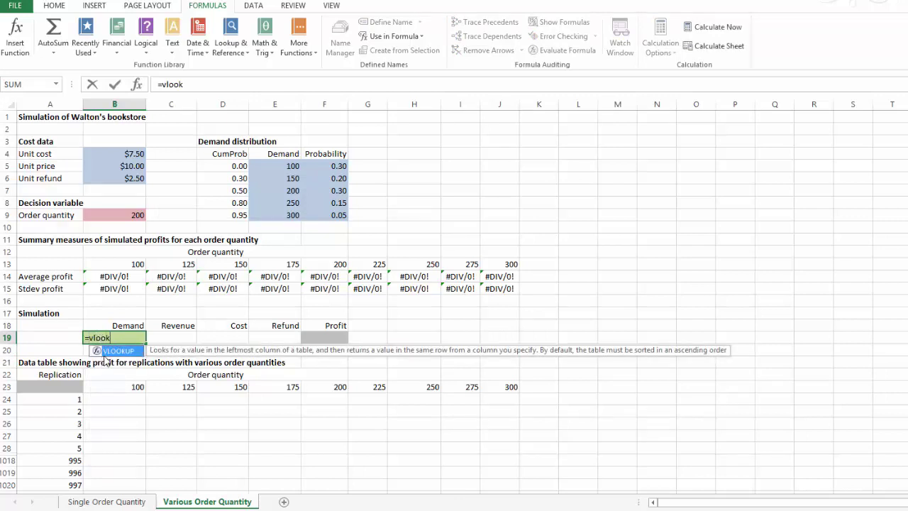
pyautogui.write('ook')
pyautogui.press('Tab')
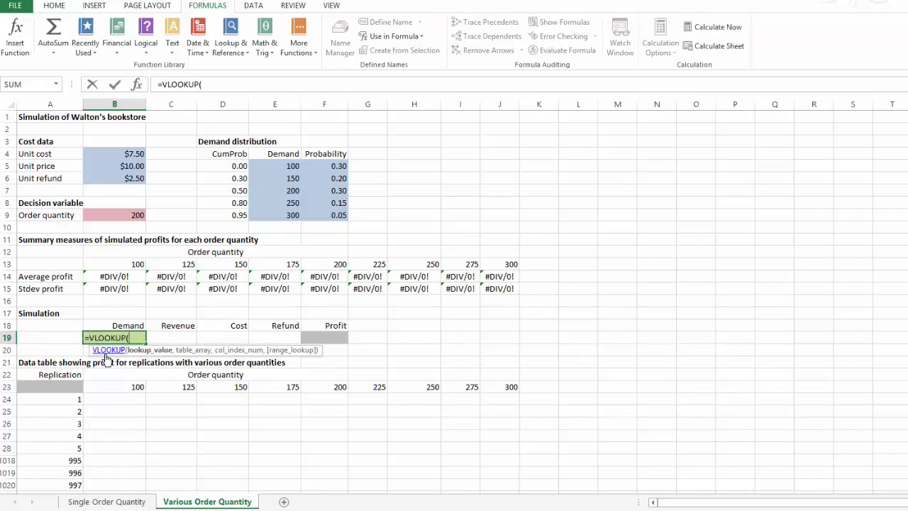
pyautogui.write('rand')
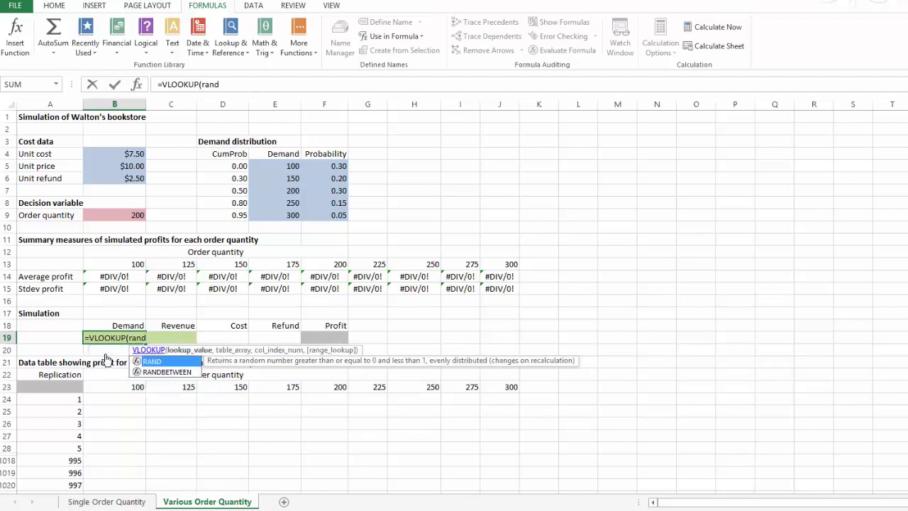
pyautogui.write('(),')
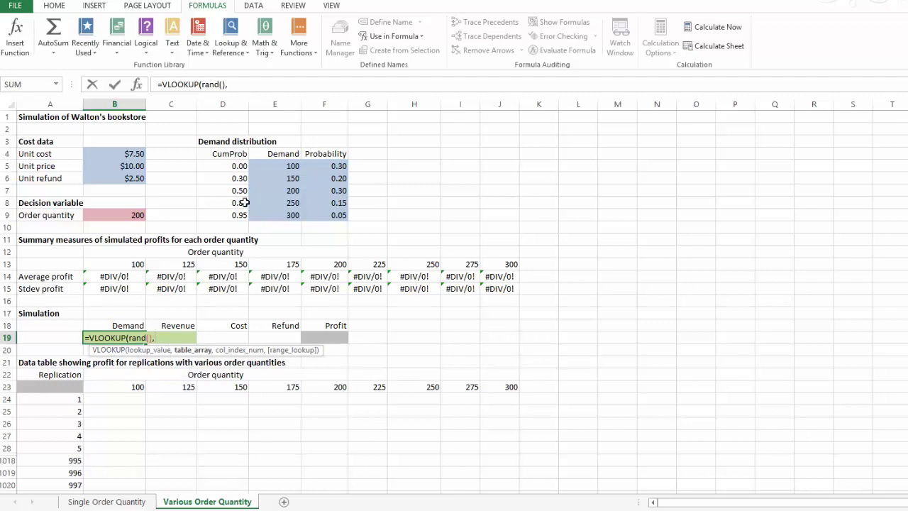
pyautogui.moveTo(226, 165); pyautogui.dragTo(266, 215)
pyautogui.write(',2')
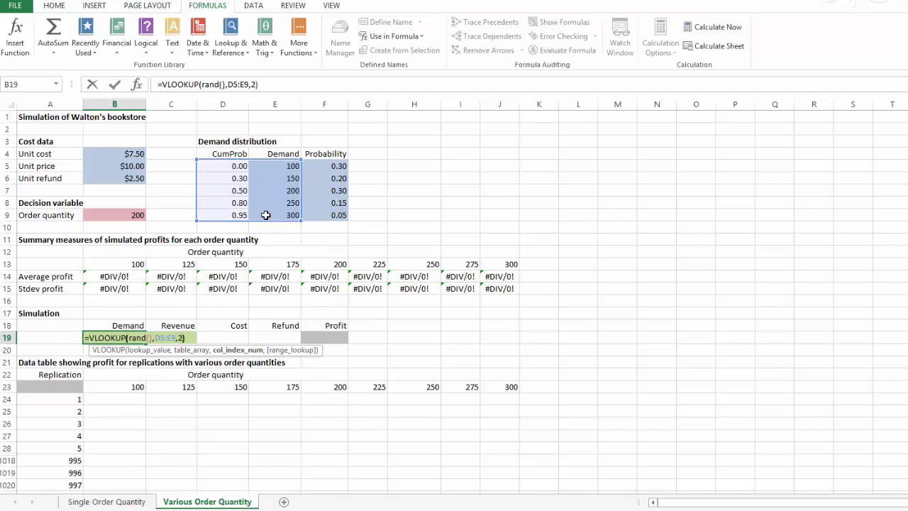
pyautogui.press('Return')
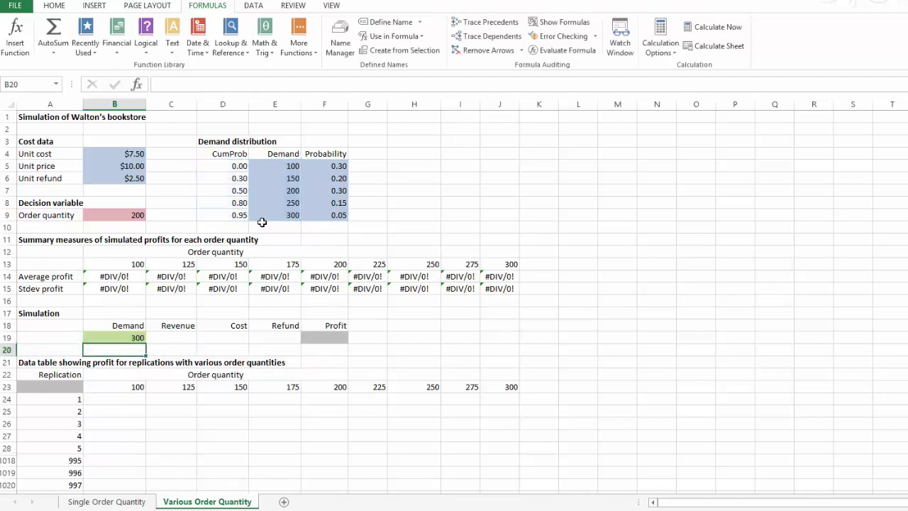
# Calculate the simulated revenue in C19 with =Unit_price*MIN(Order_quantity,B19).
pyautogui.click(178, 341)
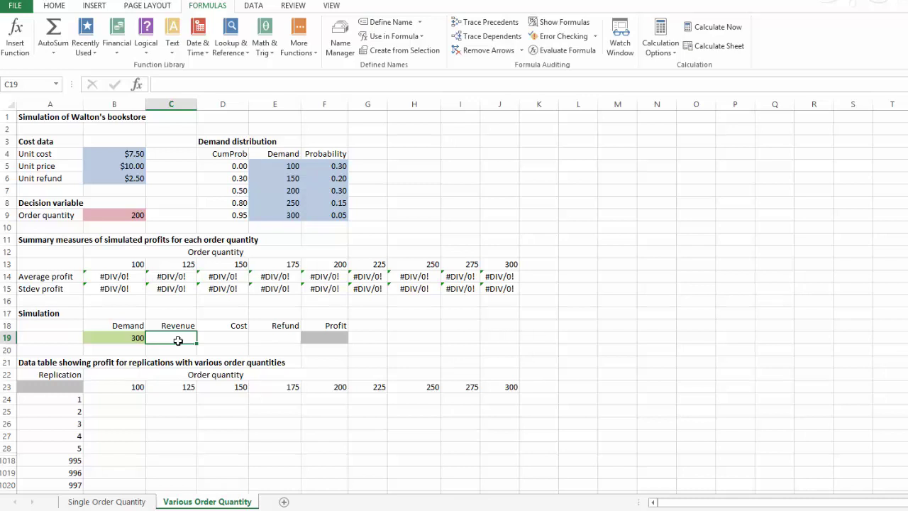
pyautogui.write('=')
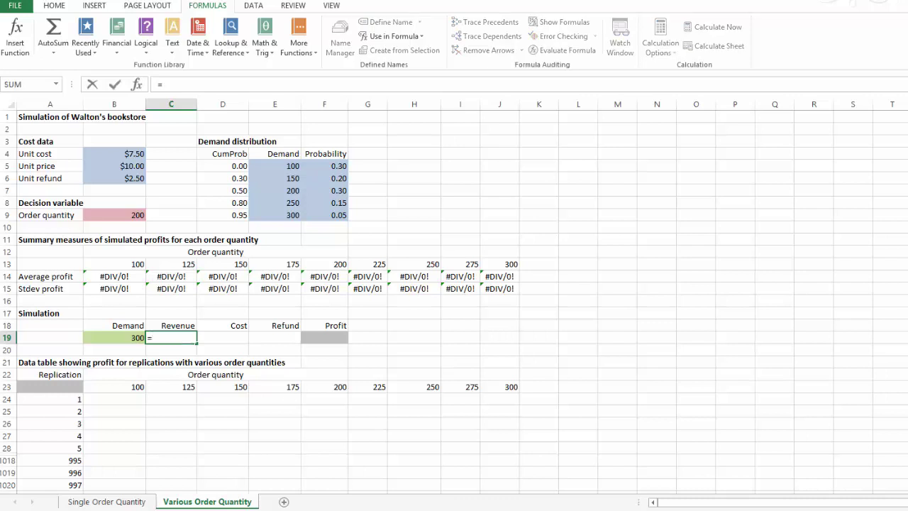
pyautogui.click(106, 169)
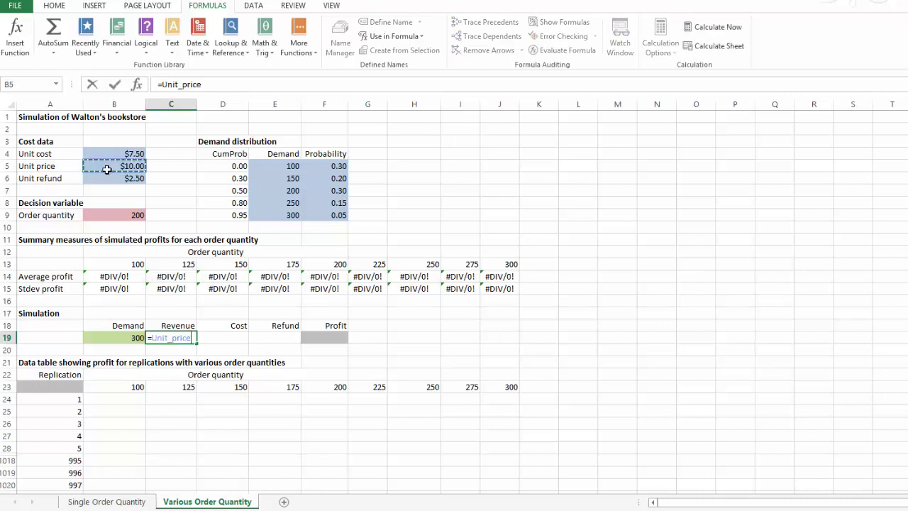
pyautogui.write('*min(')
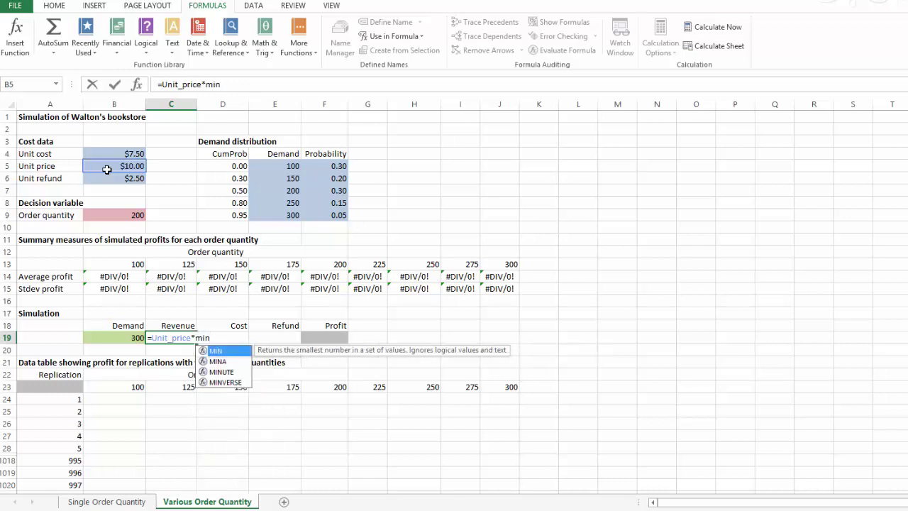
pyautogui.click(122, 215)
pyautogui.write(',')
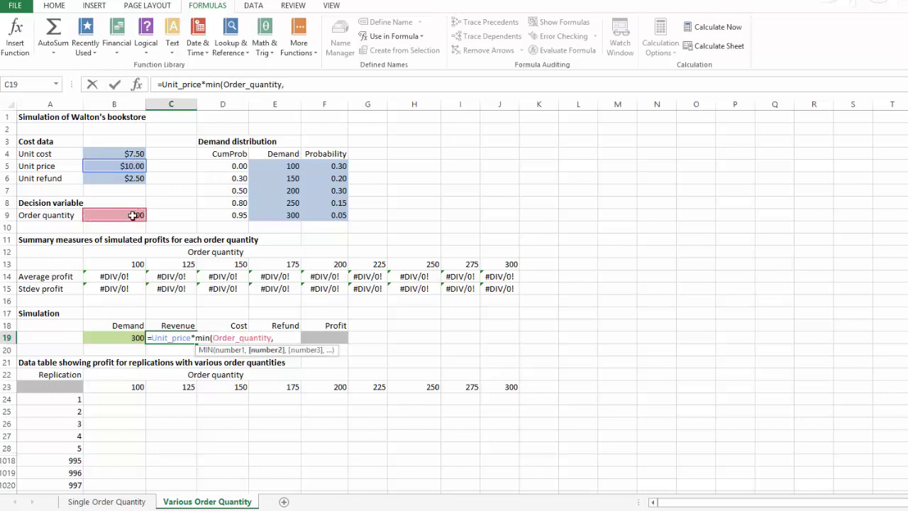
pyautogui.click(115, 333)
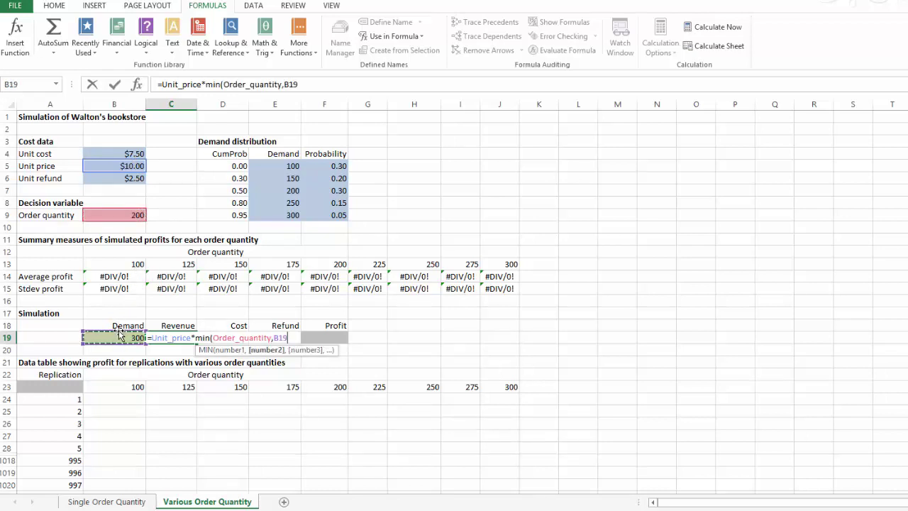
pyautogui.write(')')
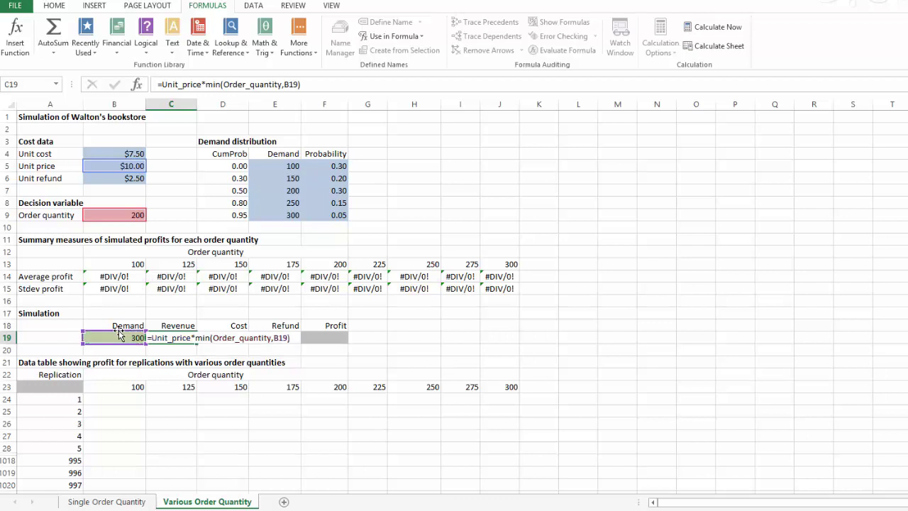
pyautogui.press('Return')
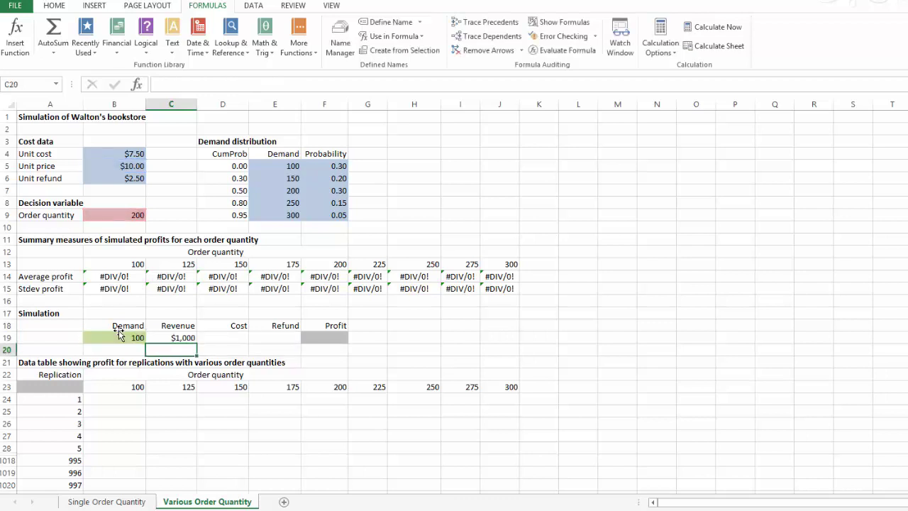
# Calculate the simulated cost in D19 by multiplying Unit_cost by Order_quantity.
pyautogui.click(228, 338)
pyautogui.write('=')
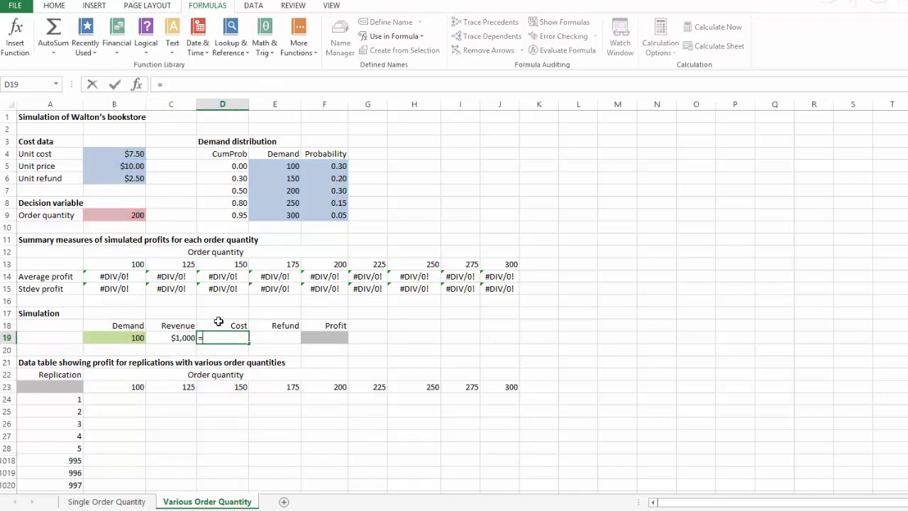
pyautogui.click(124, 154)
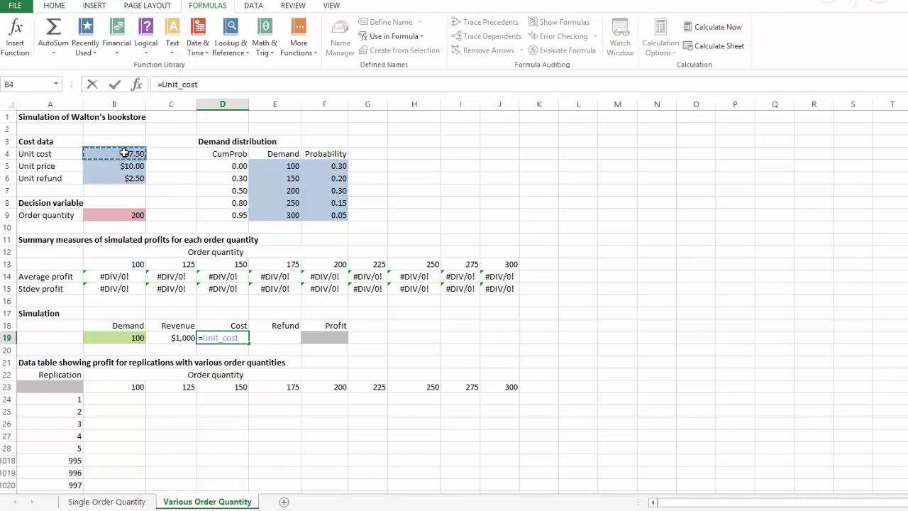
pyautogui.write('*')
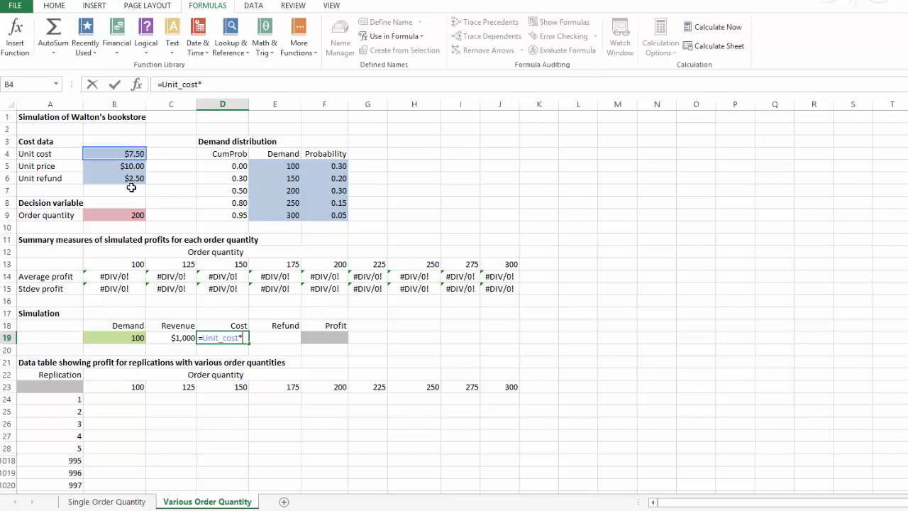
pyautogui.click(120, 215)
pyautogui.press('Return')
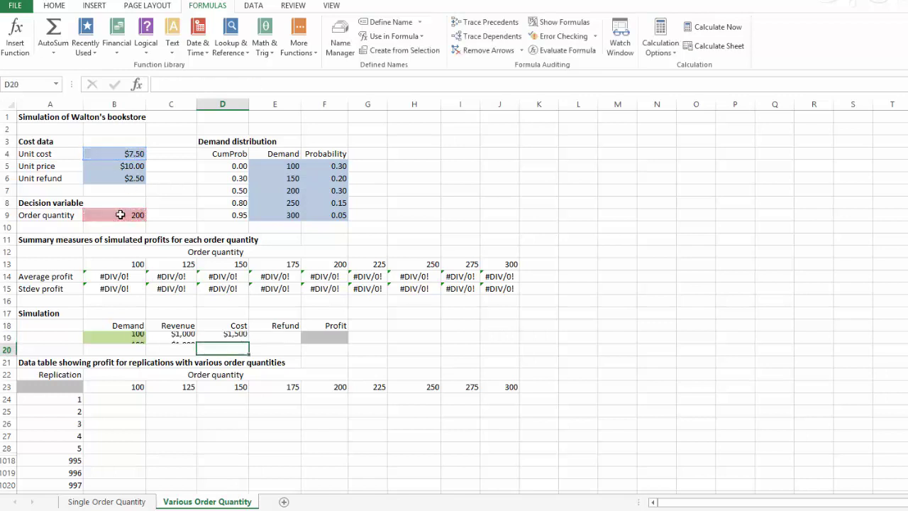
# Calculate the simulated refund in E19 with =Unit_refund*MAX(0,Order_quantity-B19).
pyautogui.press('Up')
pyautogui.press('Right')
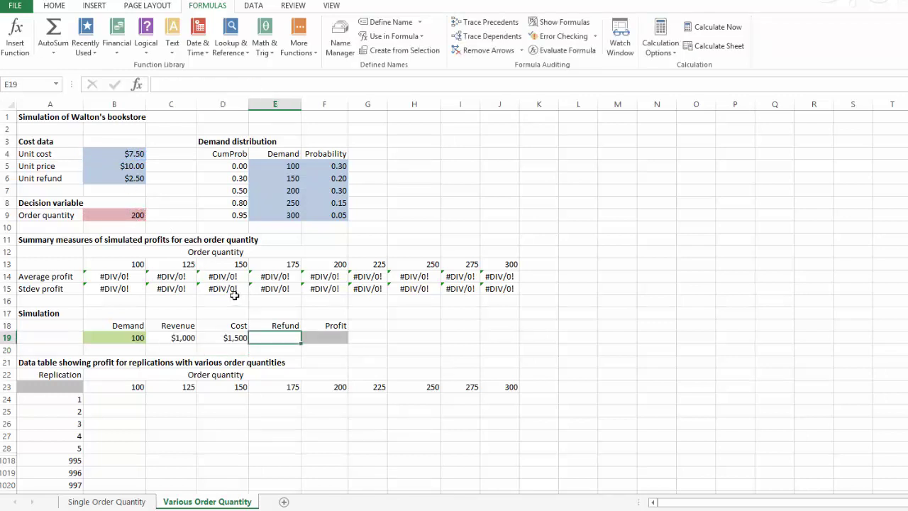
pyautogui.write('=')
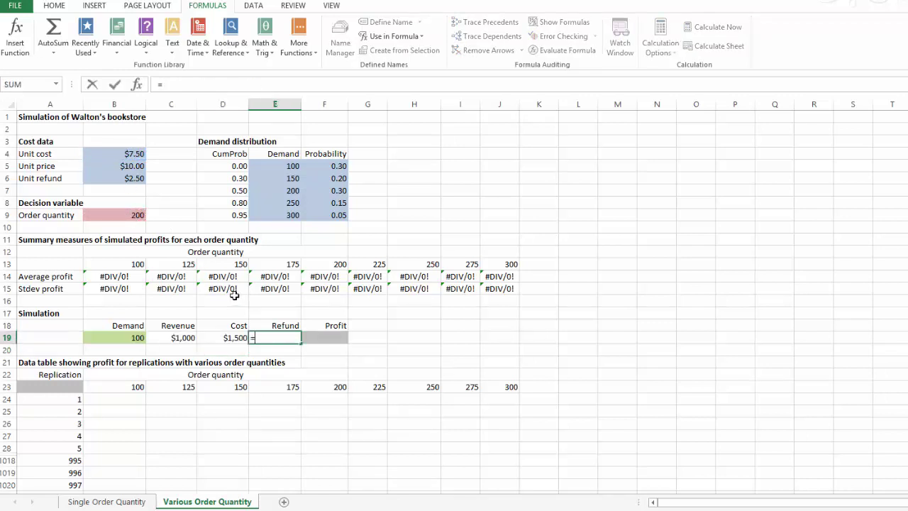
pyautogui.click(118, 179)
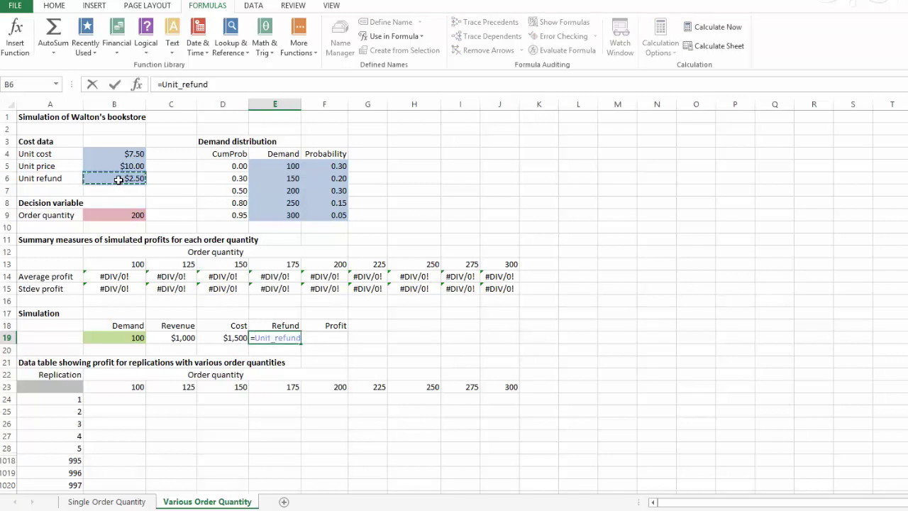
pyautogui.write('*max')
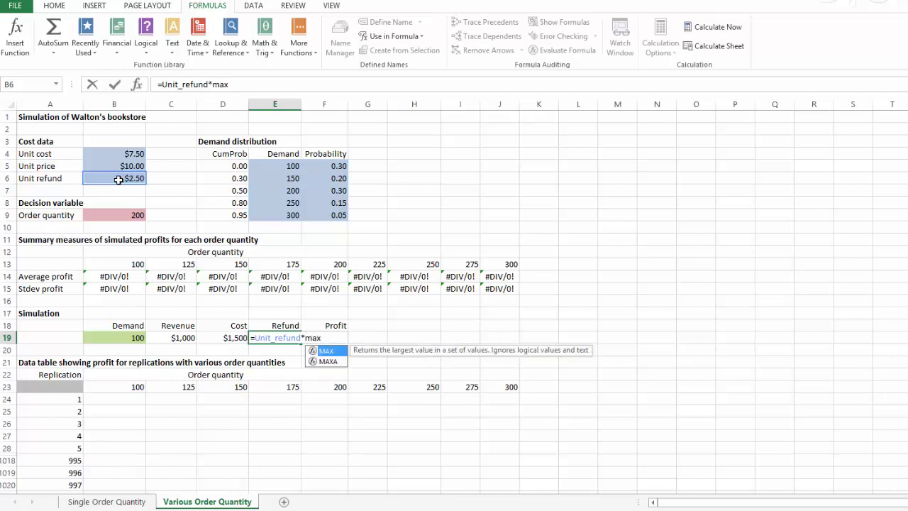
pyautogui.write('(')
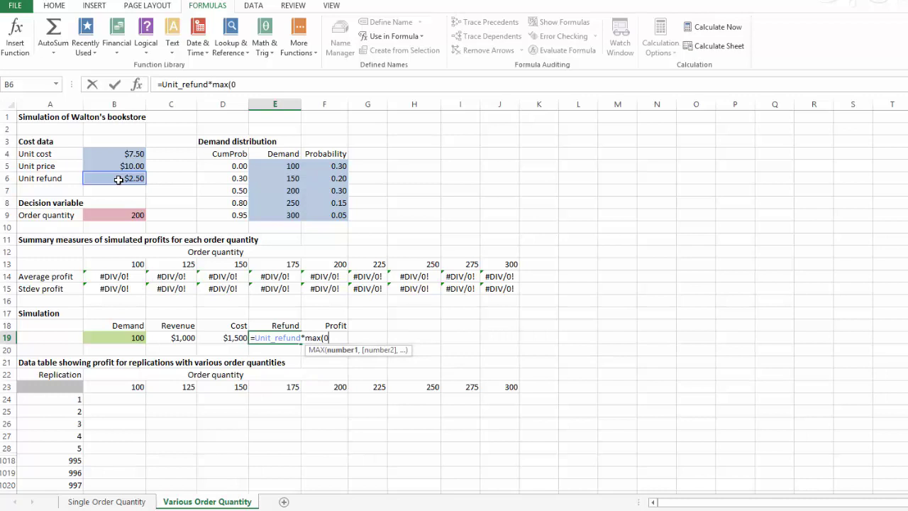
pyautogui.write('0,')
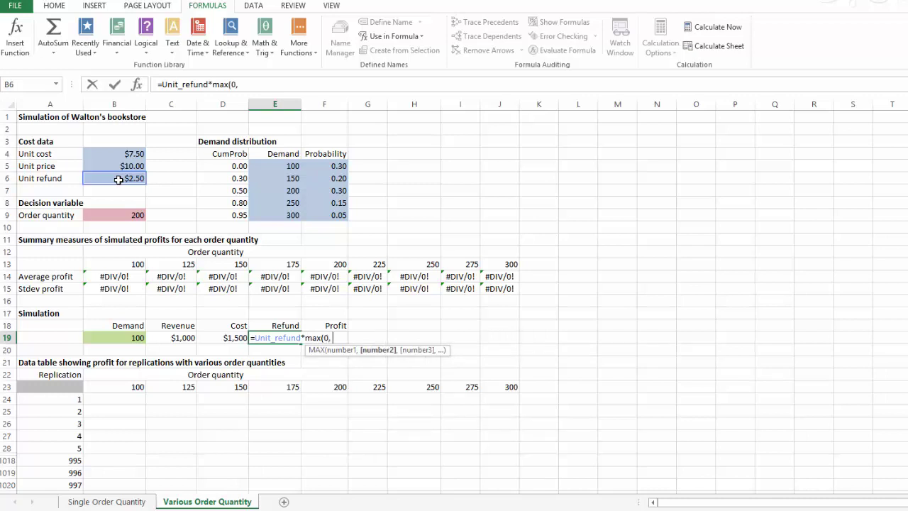
pyautogui.click(118, 216)
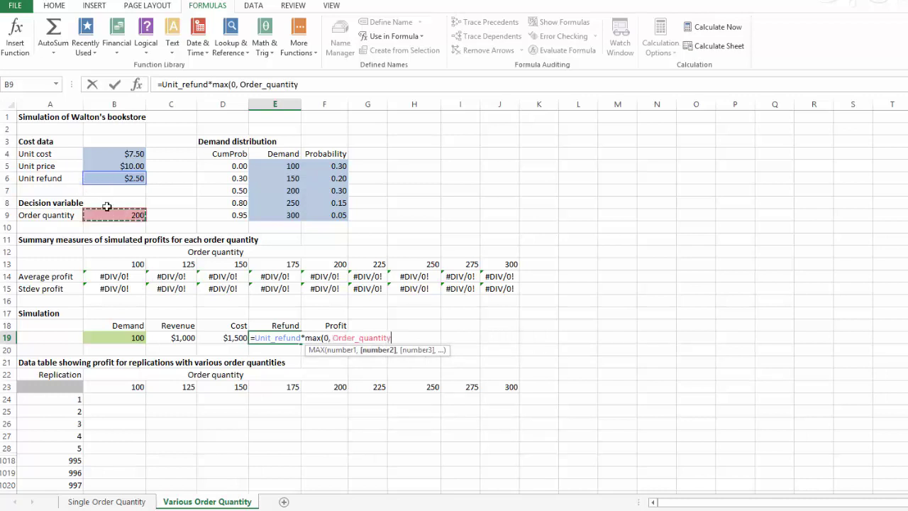
pyautogui.write('-')
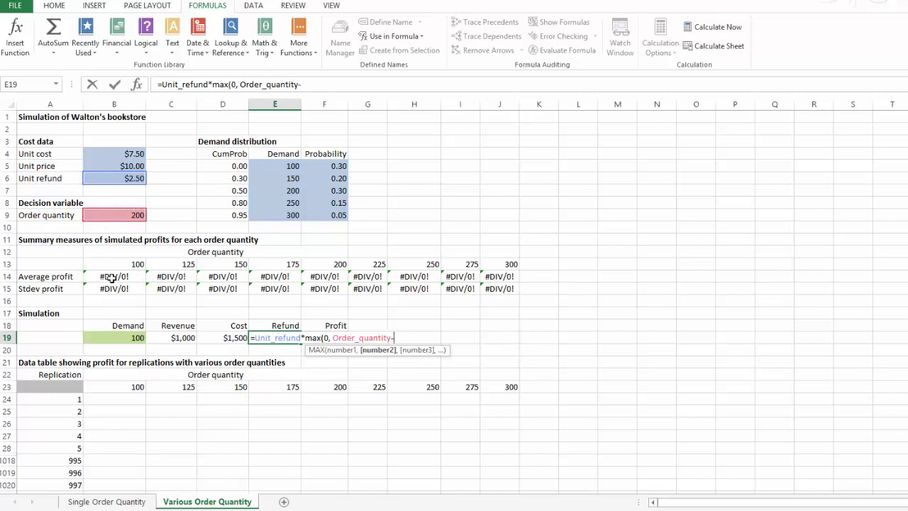
pyautogui.click(117, 337)
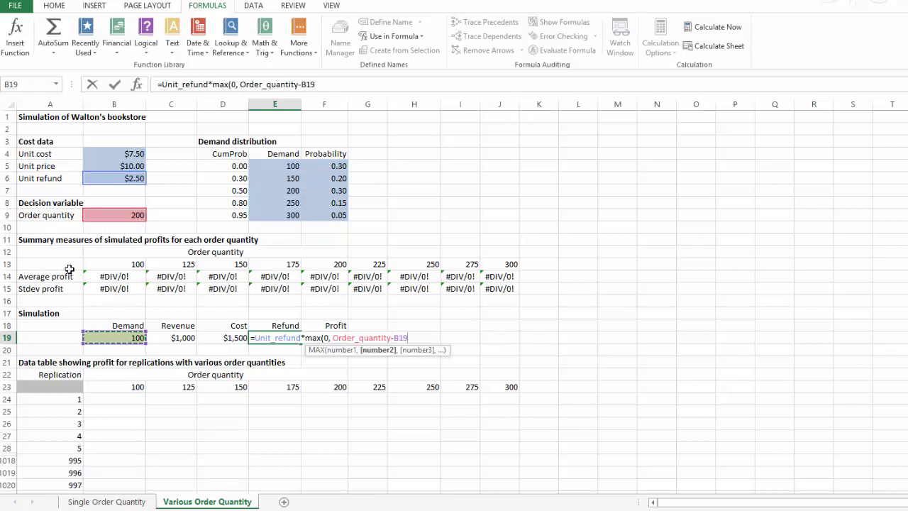
pyautogui.press('Return')
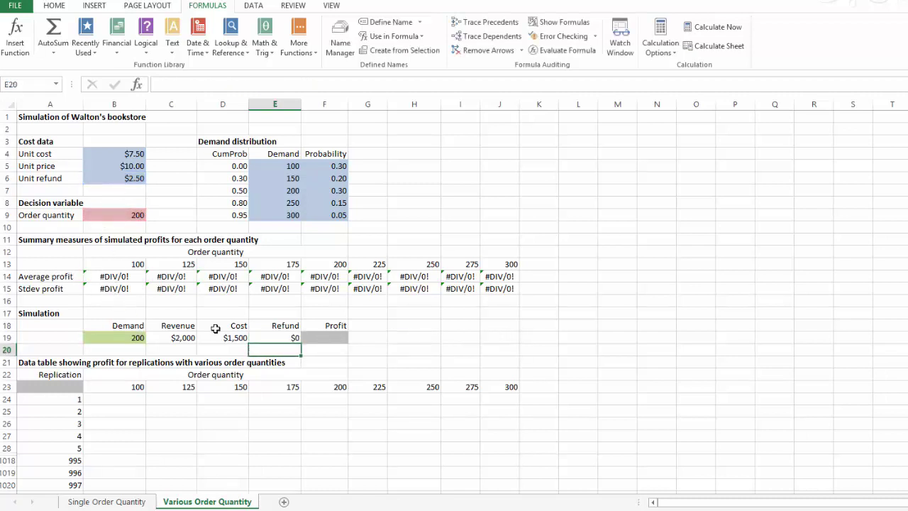
# Calculate the simulated profit in F19 as revenue minus cost plus refund with =C19-D19+E19.
pyautogui.click(322, 338)
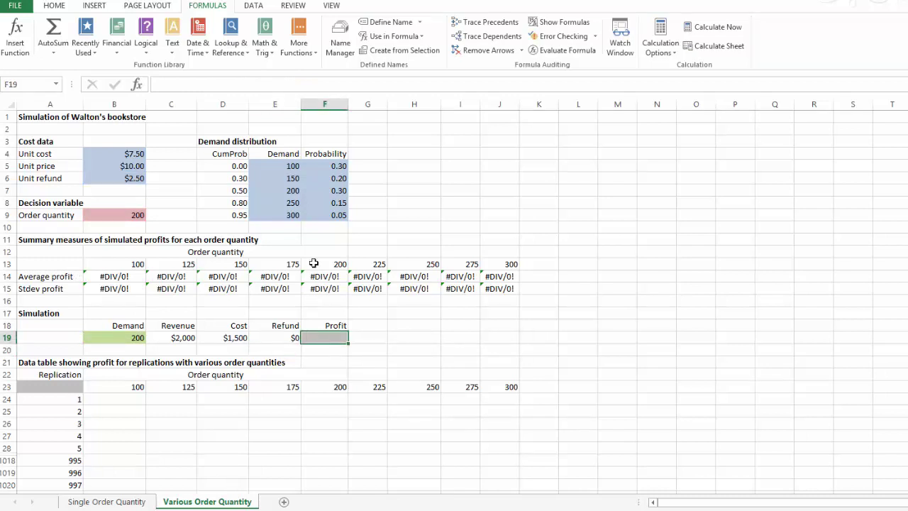
pyautogui.write('=')
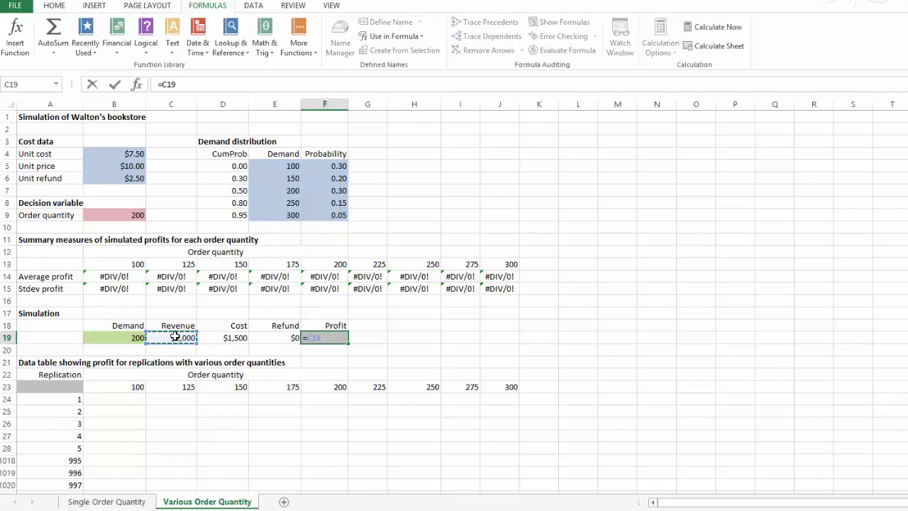
pyautogui.write('-')
pyautogui.click(234, 338)
pyautogui.write('+')
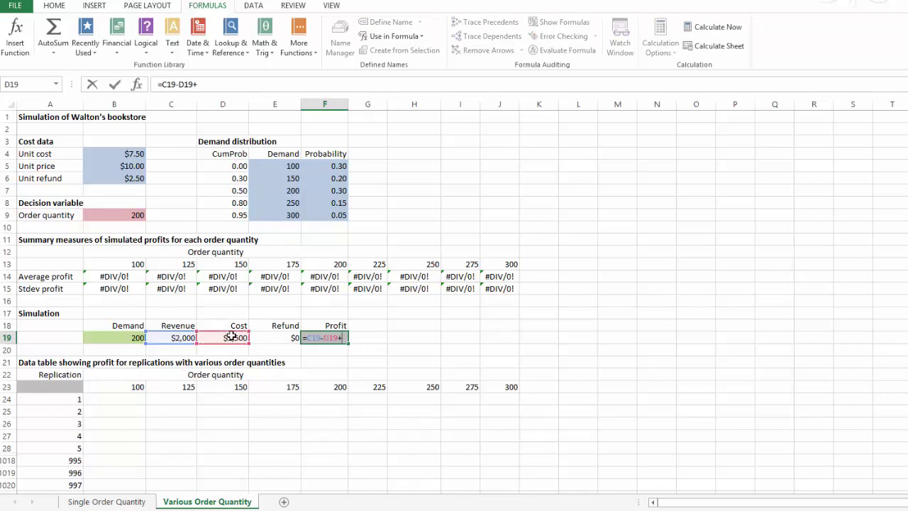
pyautogui.click(283, 337)
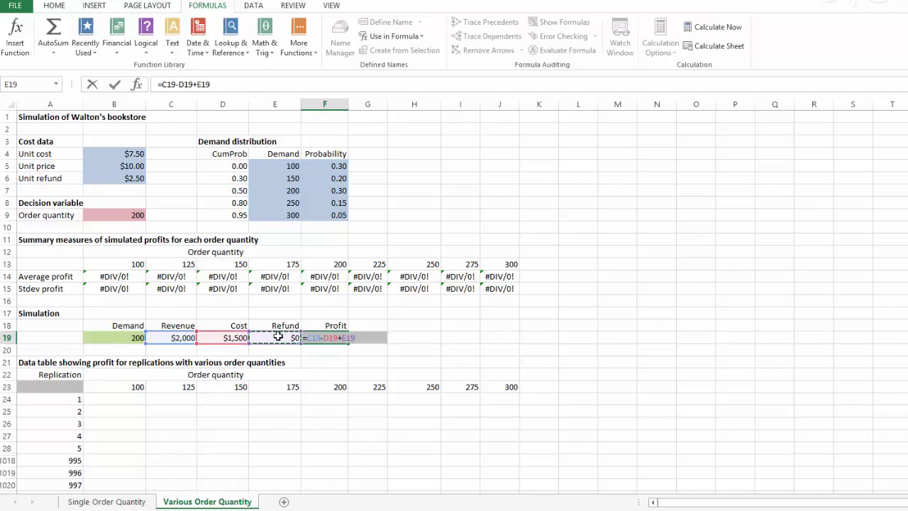
pyautogui.press('Return')
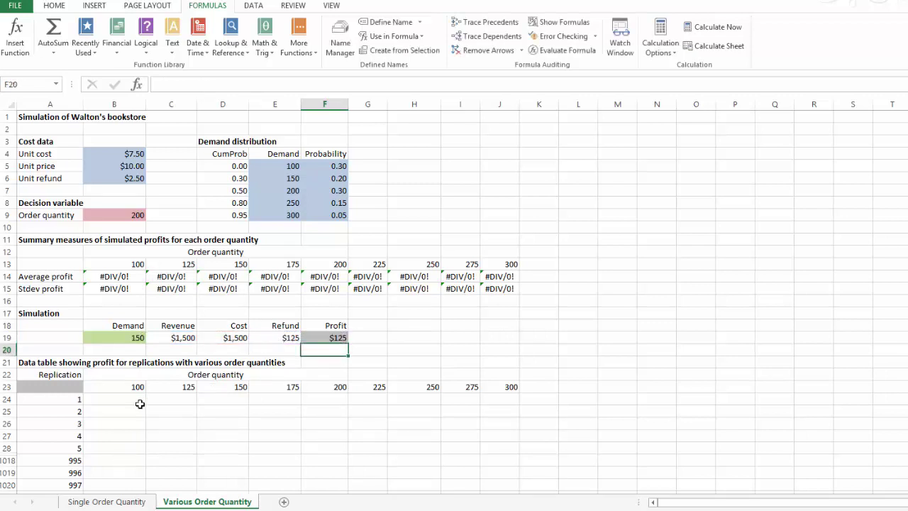
# Link the data table's corner cell A23 to the simulated profit with =F19.
pyautogui.click(115, 338)
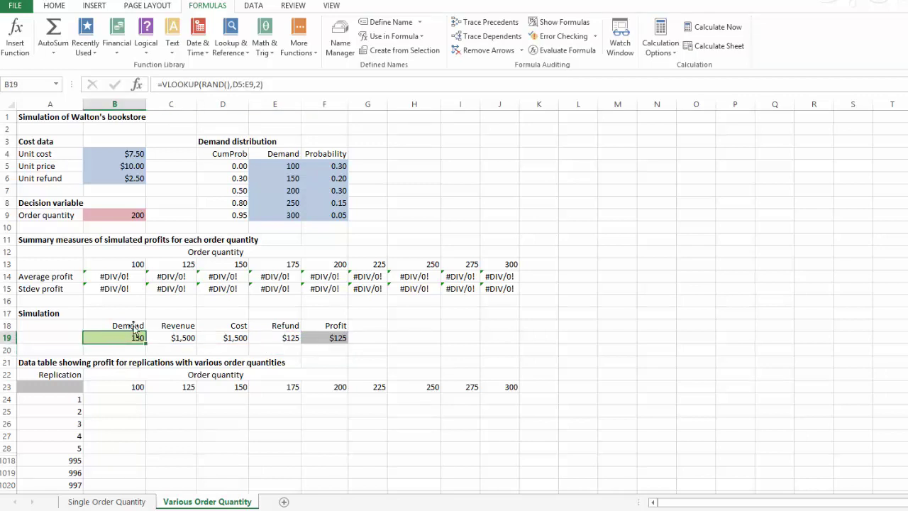
pyautogui.click(121, 215)
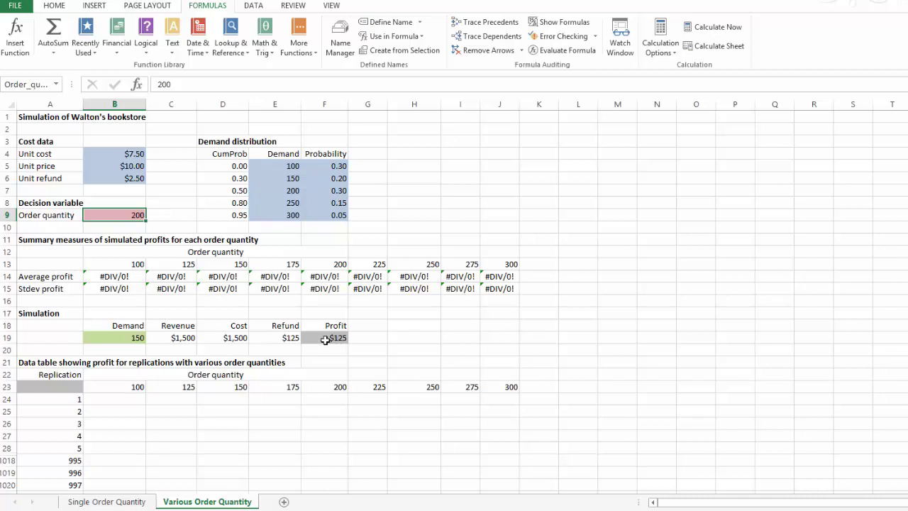
pyautogui.scroll(-3, 324, 339)
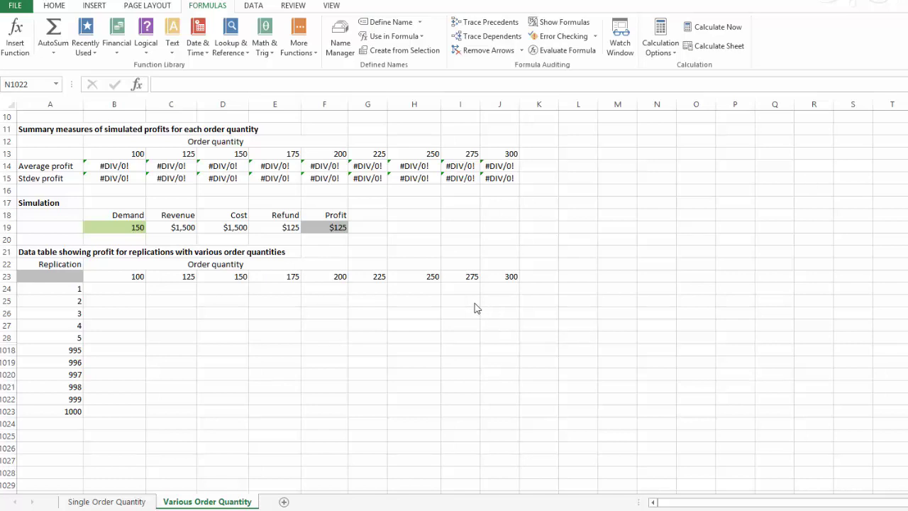
pyautogui.click(34, 276)
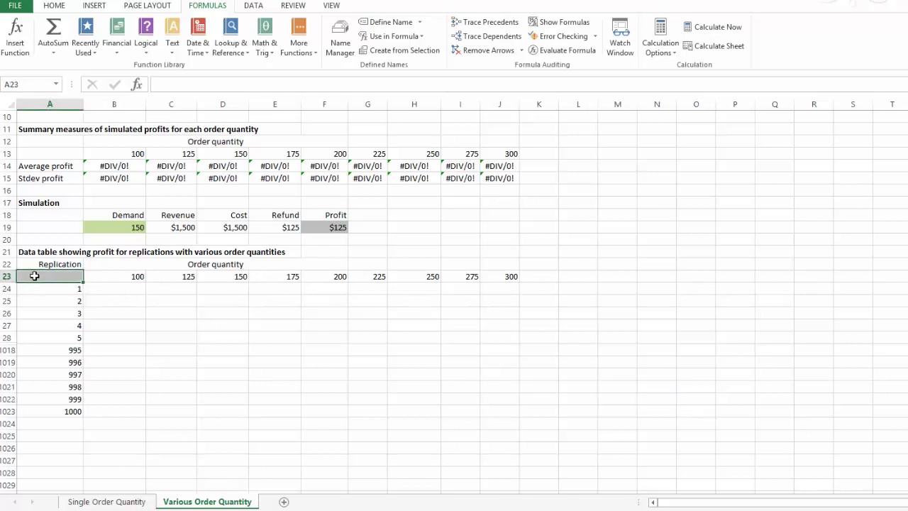
pyautogui.write('=')
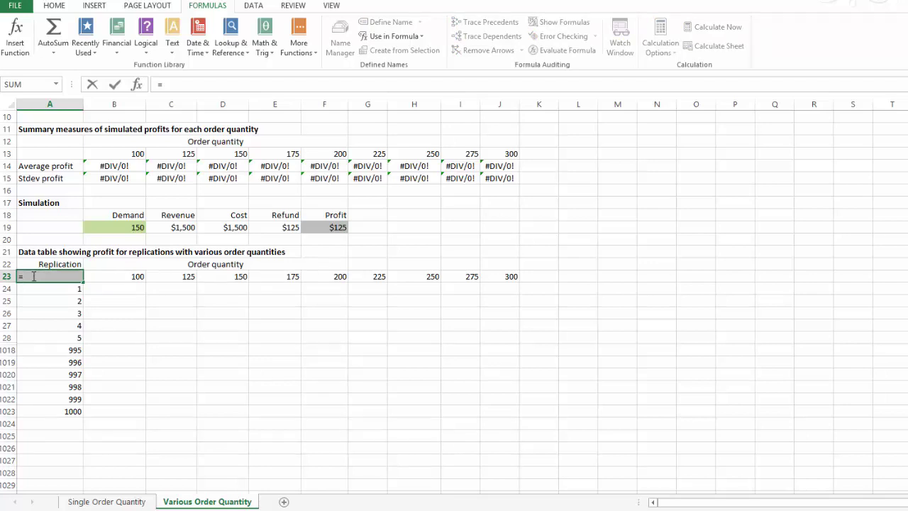
pyautogui.click(329, 226)
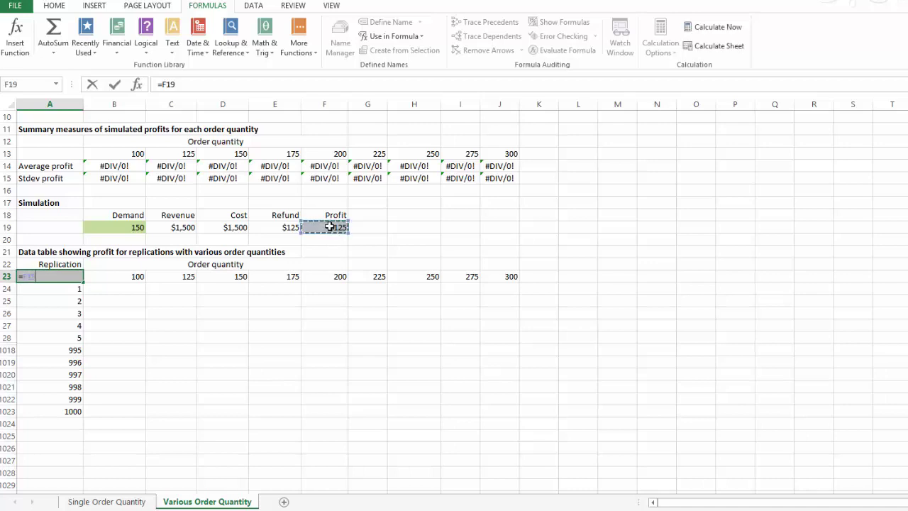
pyautogui.press('Return')
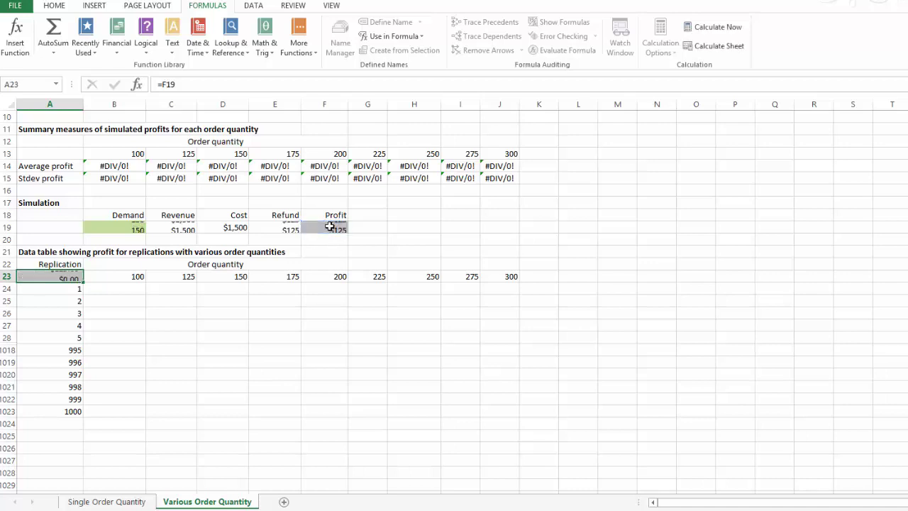
# Create a two-way data table over A23:J1023 with order quantity B9 as row input cell and blank cell L19 as column input cell.
pyautogui.click(42, 277)
pyautogui.moveTo(43, 276); pyautogui.dragTo(501, 414)
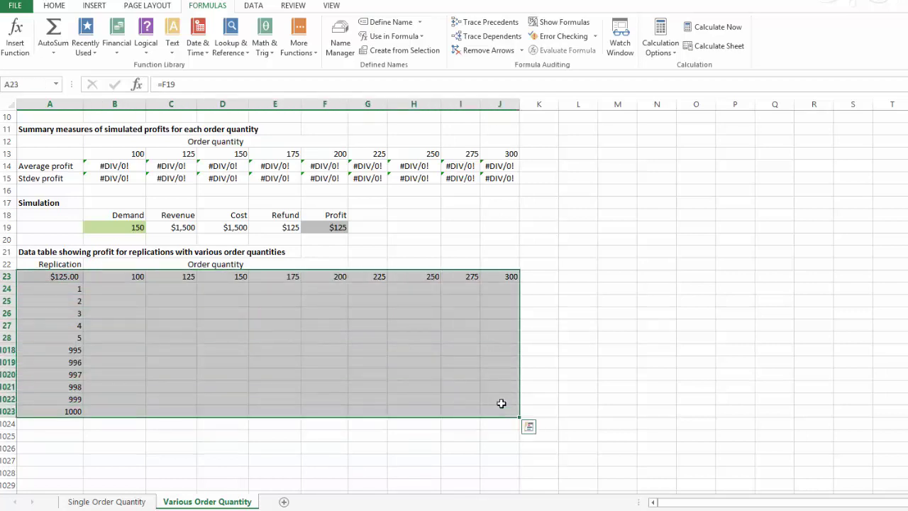
pyautogui.click(253, 5)
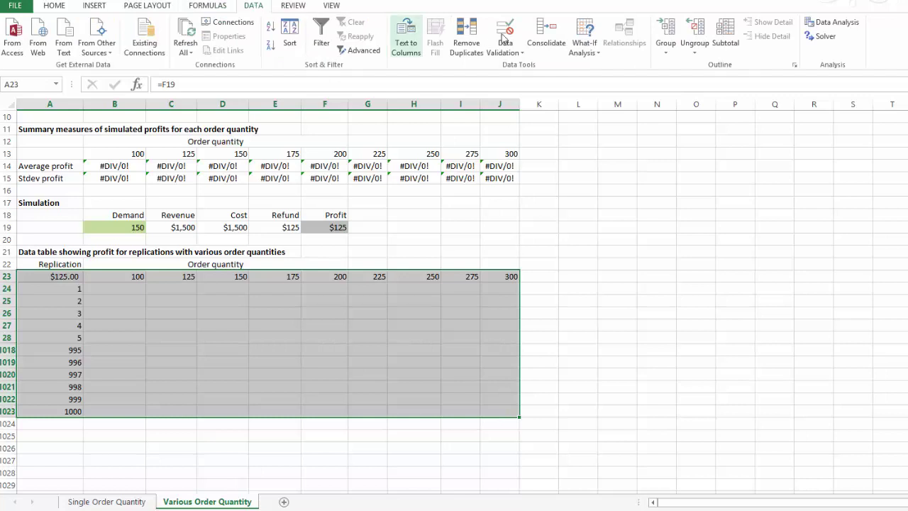
pyautogui.click(591, 54)
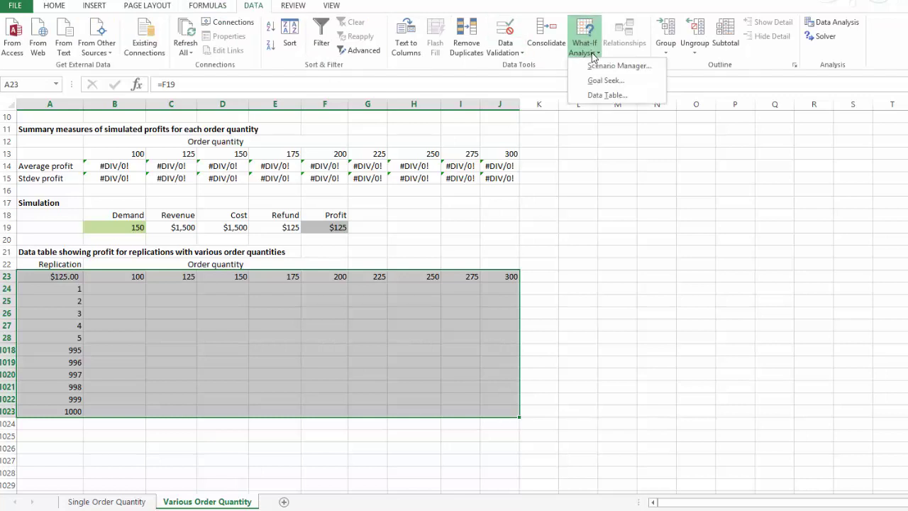
pyautogui.click(602, 95)
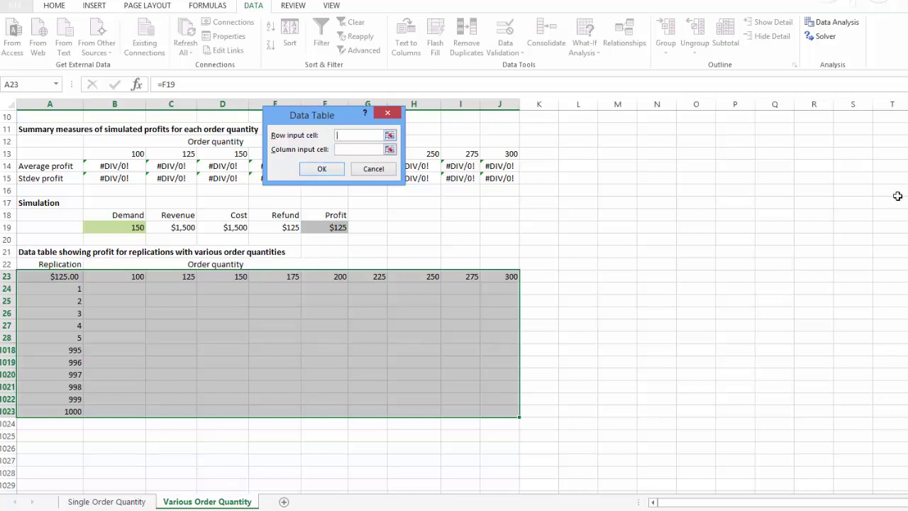
pyautogui.scroll(2, 897, 196)
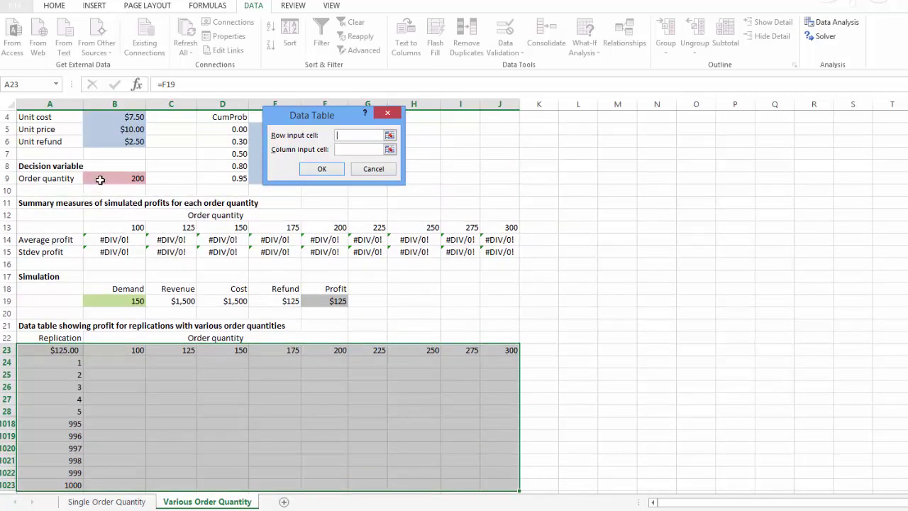
pyautogui.click(108, 180)
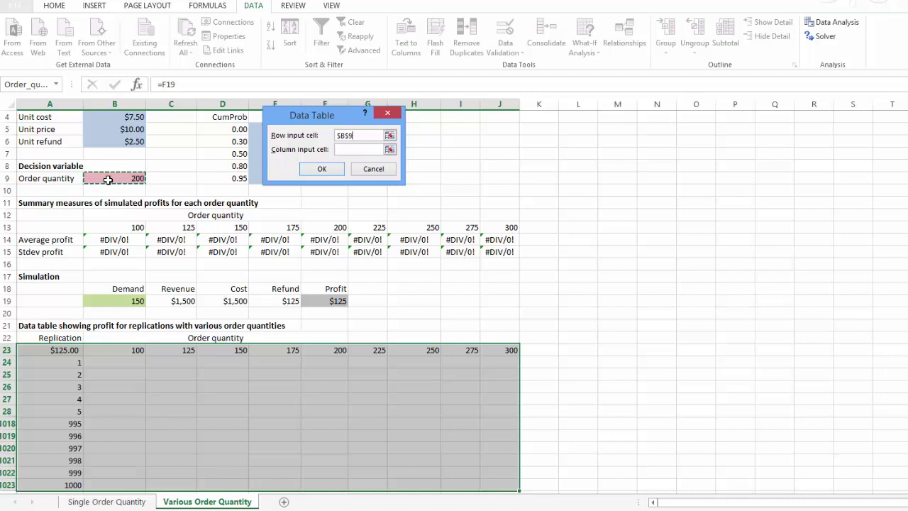
pyautogui.click(369, 150)
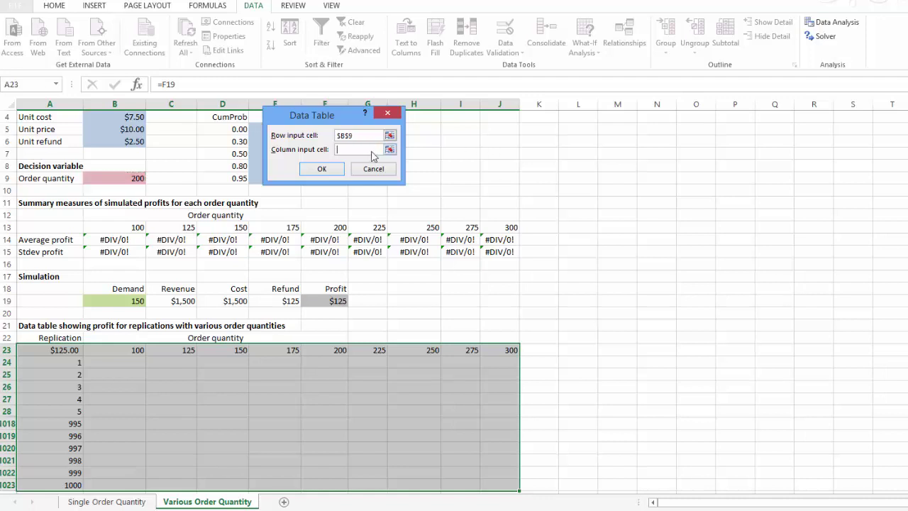
pyautogui.scroll(-1, 867, 412)
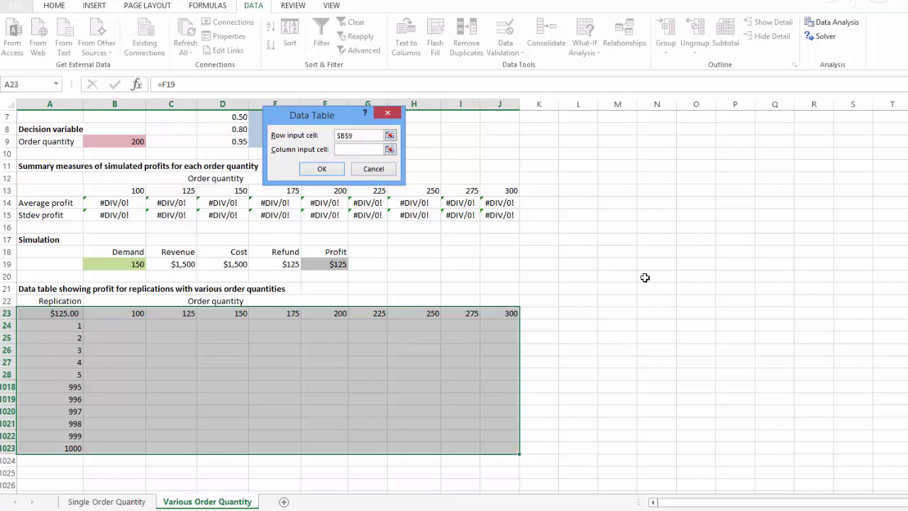
pyautogui.click(585, 266)
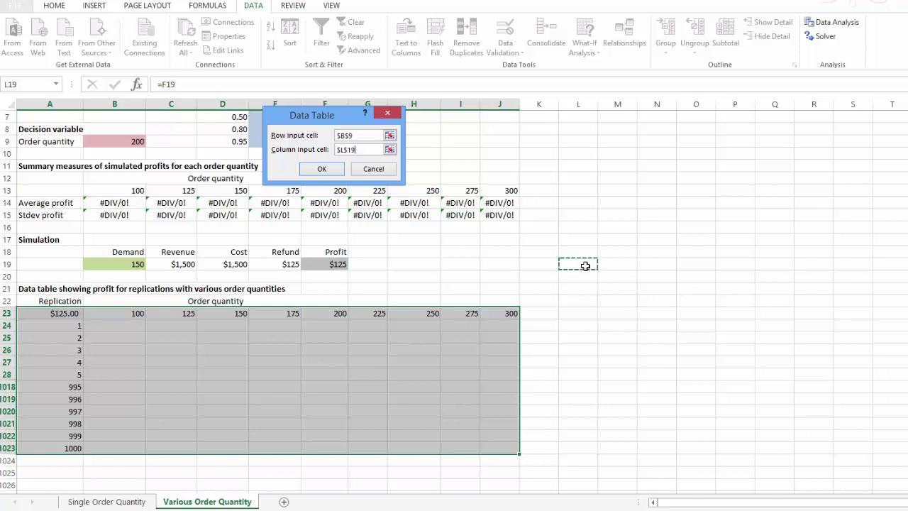
pyautogui.click(326, 170)
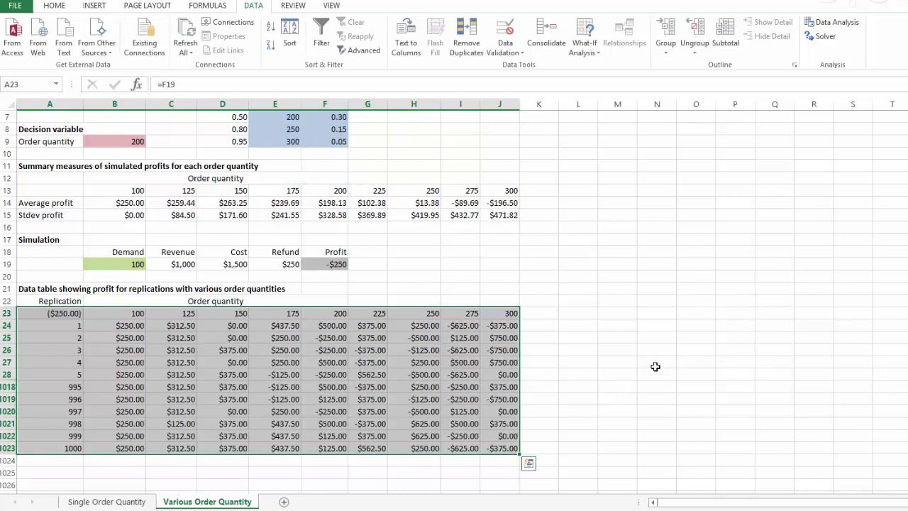
# Review the average profits in B14:J14, the first order quantity in B23 and the data table formula in B24.
pyautogui.click(658, 288)
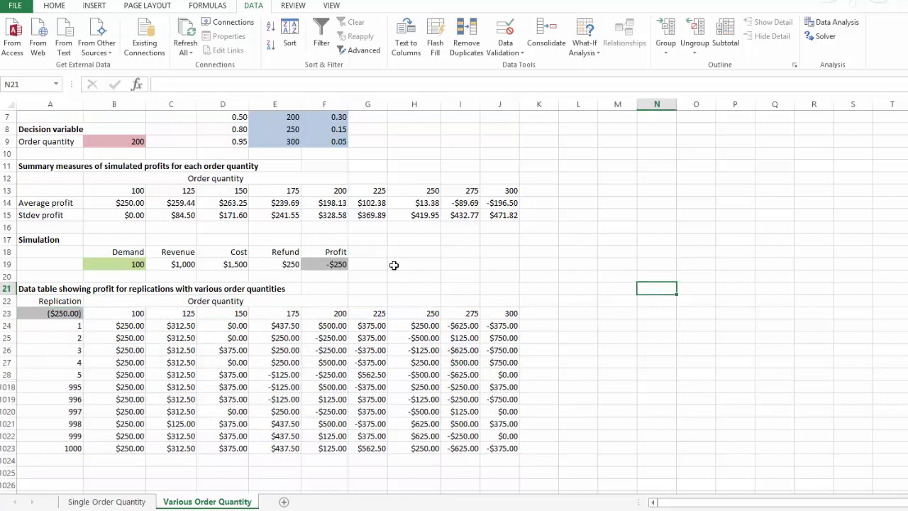
pyautogui.click(111, 203)
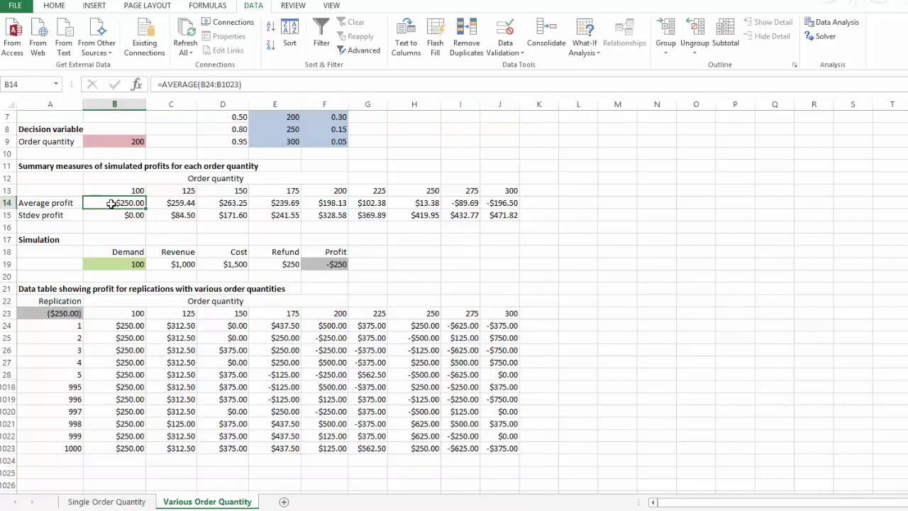
pyautogui.moveTo(111, 204); pyautogui.dragTo(505, 204)
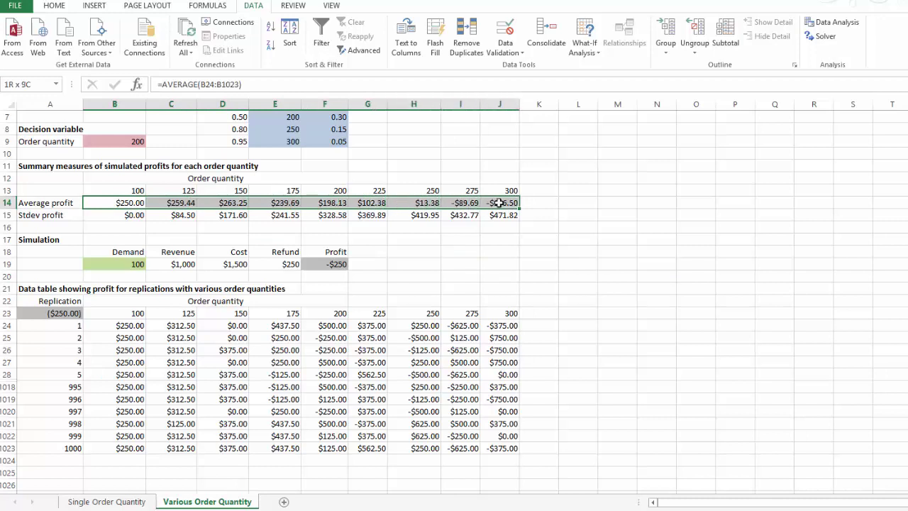
pyautogui.click(674, 308)
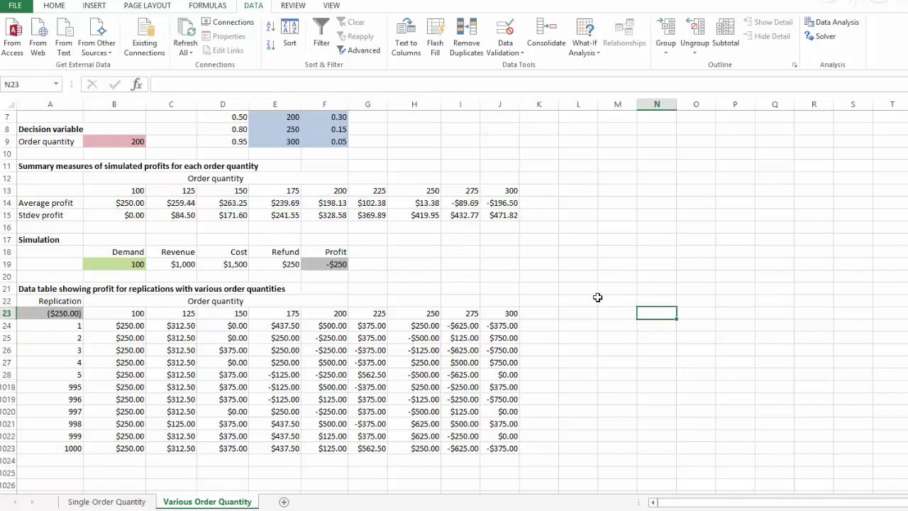
pyautogui.moveTo(128, 314); pyautogui.dragTo(124, 312)
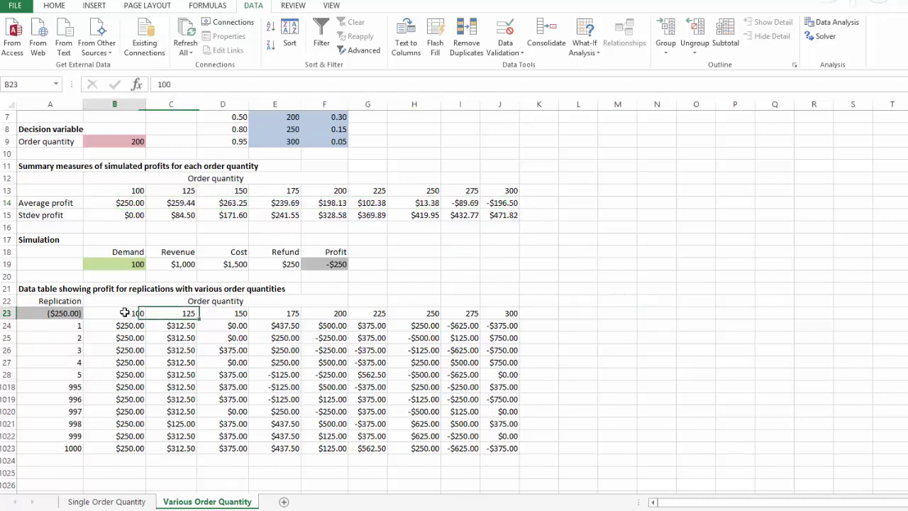
pyautogui.click(124, 312)
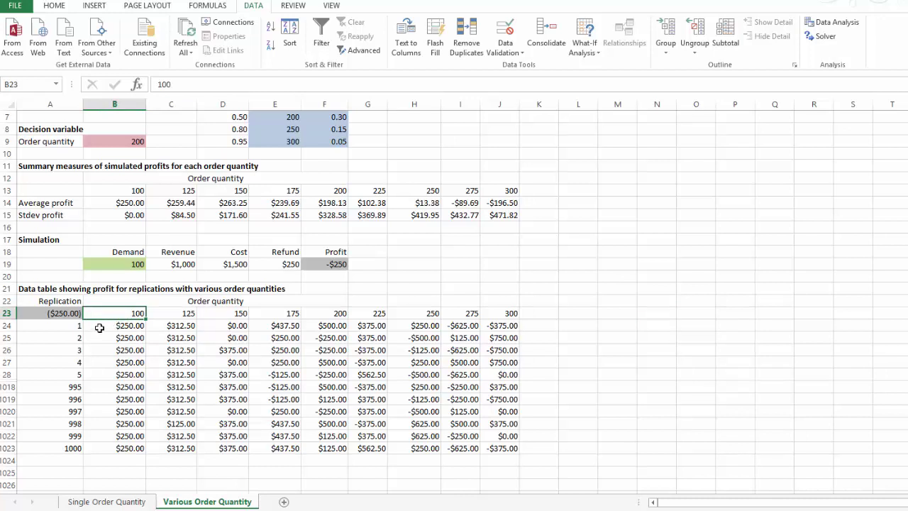
pyautogui.click(99, 328)
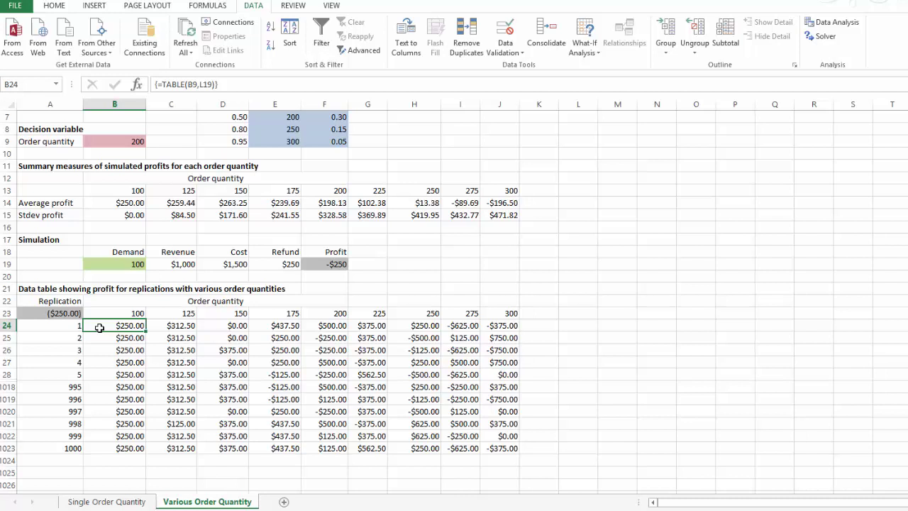
# Recalculate the workbook and inspect the average and standard deviation of profit for order quantity 150 in D14 and D15.
pyautogui.hotkey('alt', 'm')
pyautogui.press('F9')
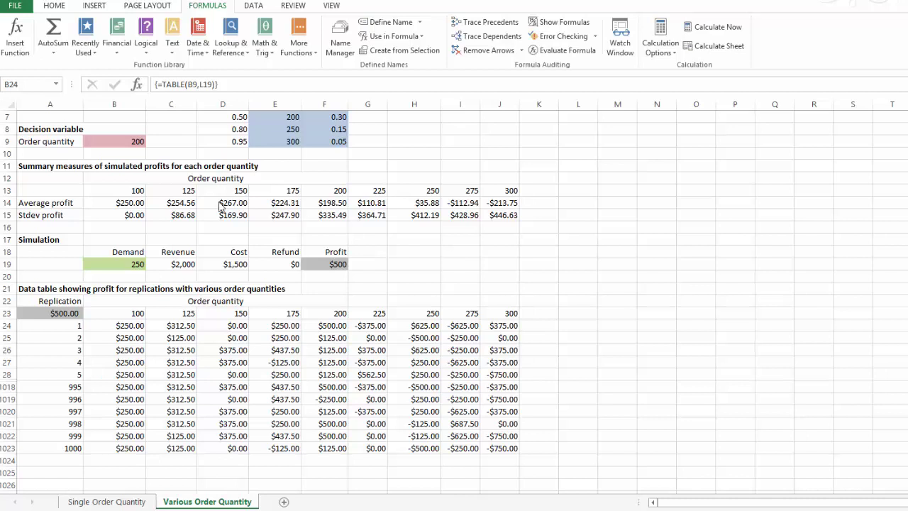
pyautogui.click(773, 9)
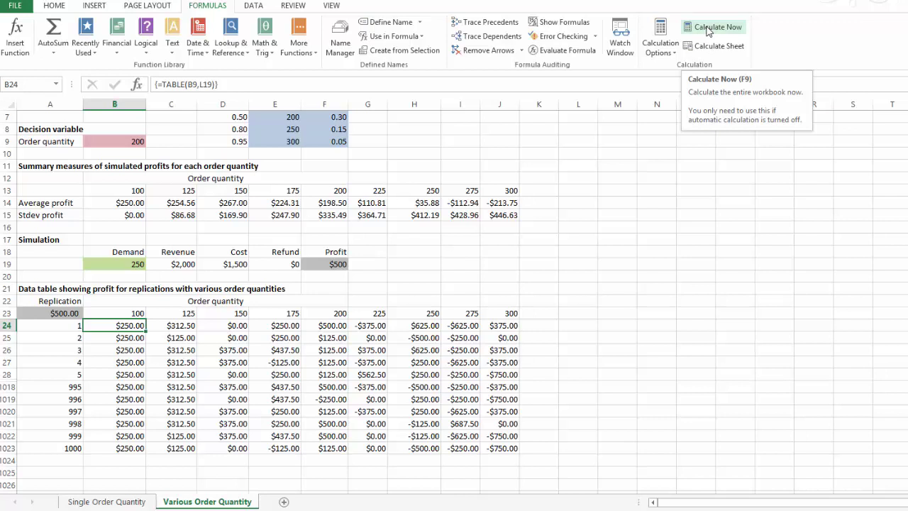
pyautogui.click(707, 30)
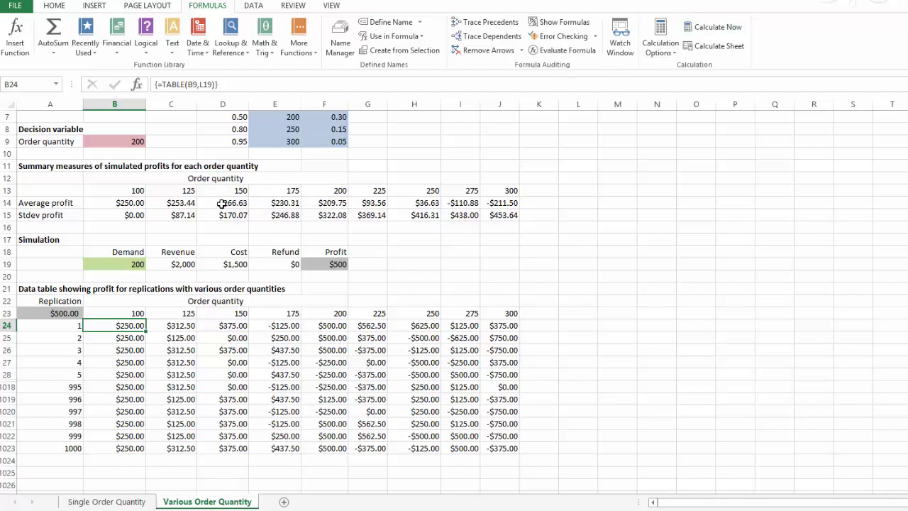
pyautogui.click(221, 203)
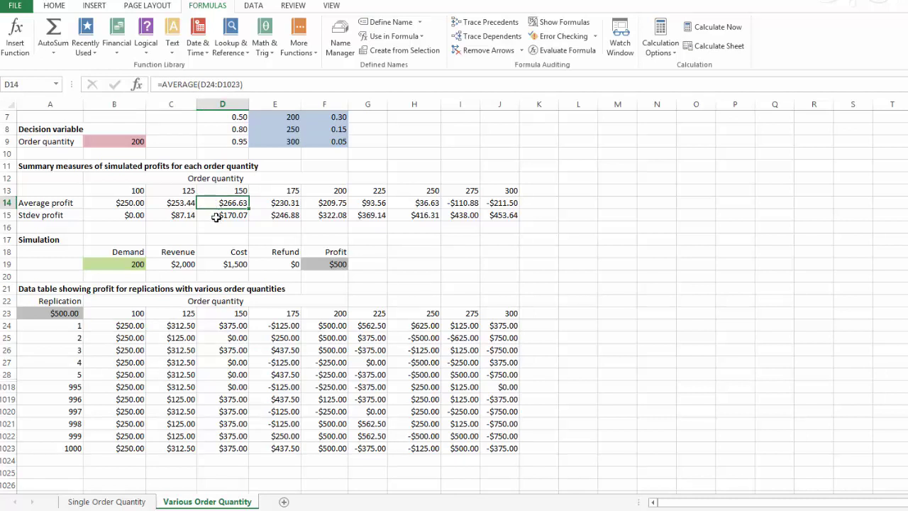
pyautogui.click(216, 218)
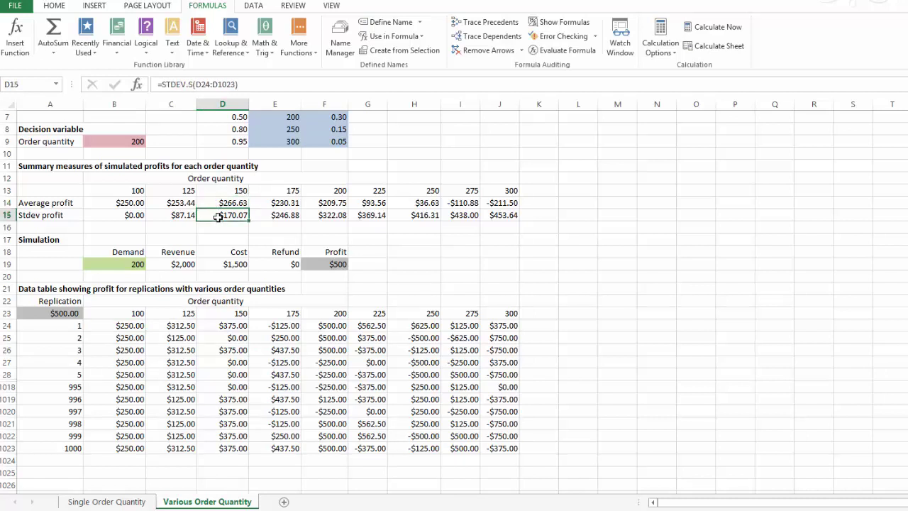
# Recalculate the workbook repeatedly to compare the simulated profit averages and standard deviations for order quantities 125 and 150.
pyautogui.click(707, 32)
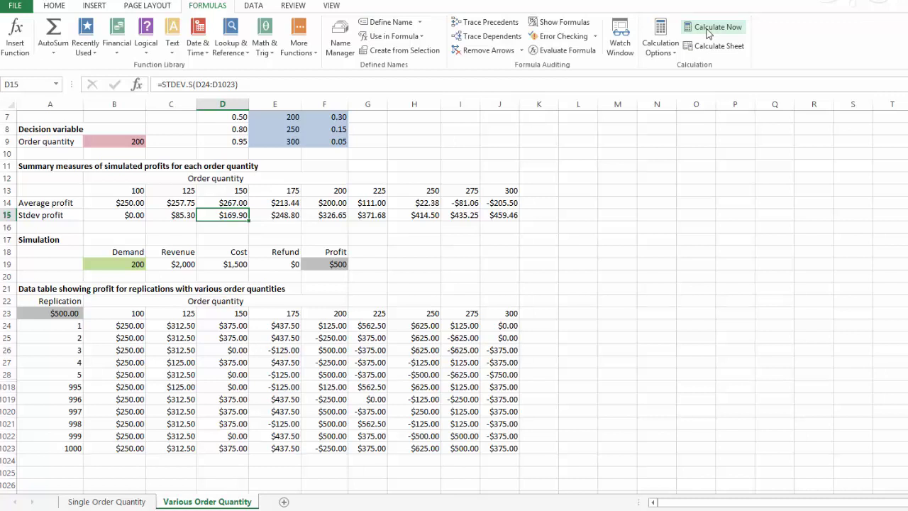
pyautogui.click(707, 31)
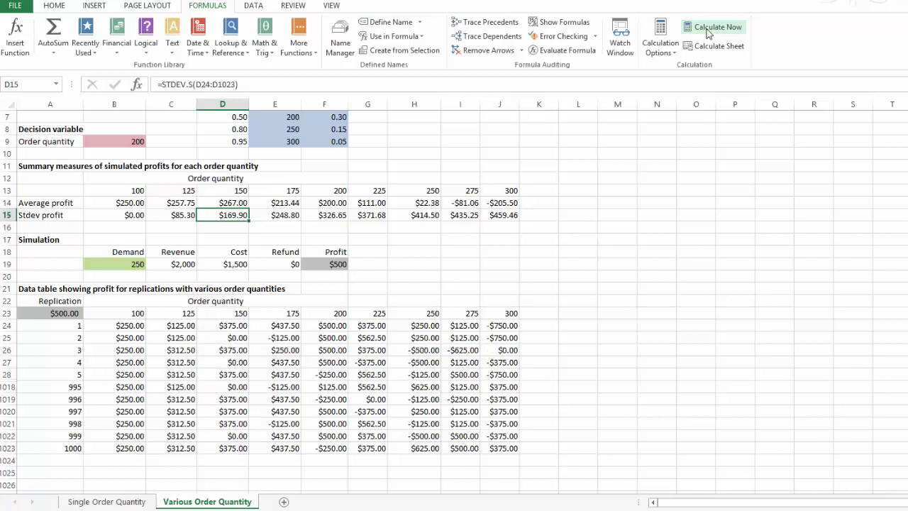
pyautogui.click(706, 32)
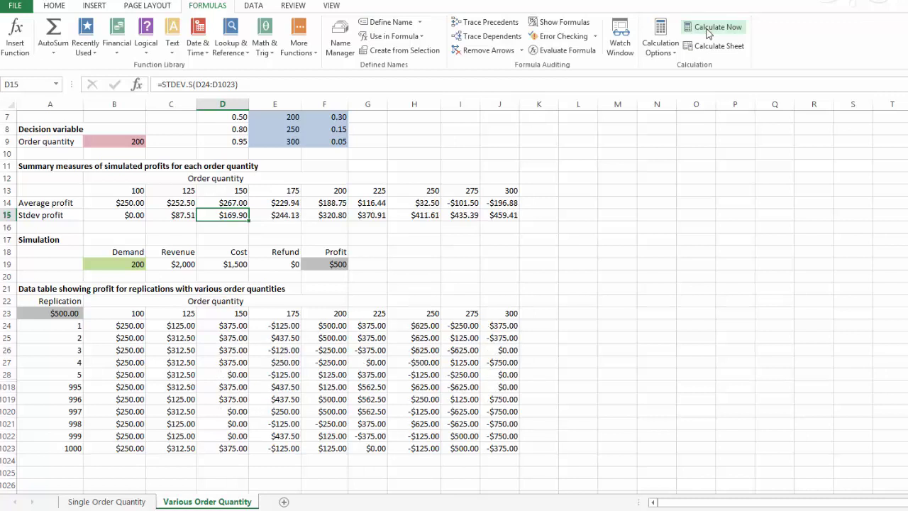
pyautogui.click(707, 32)
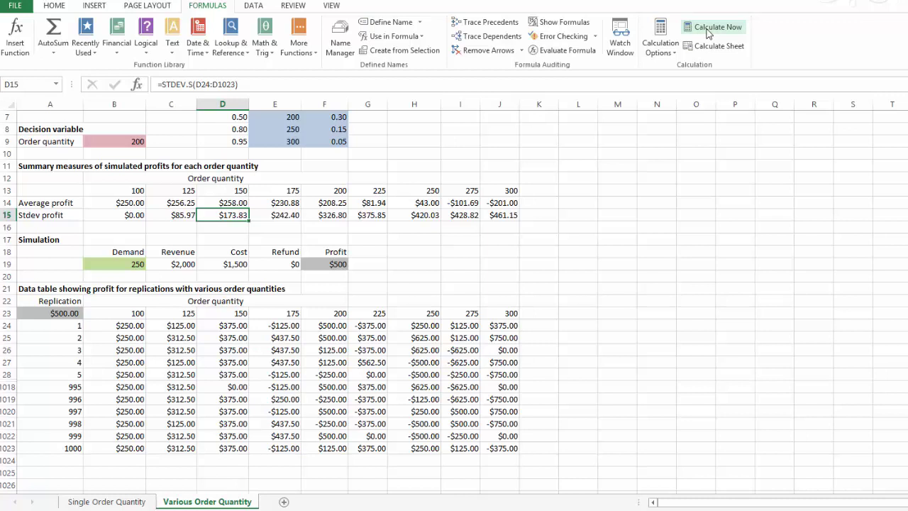
pyautogui.click(706, 31)
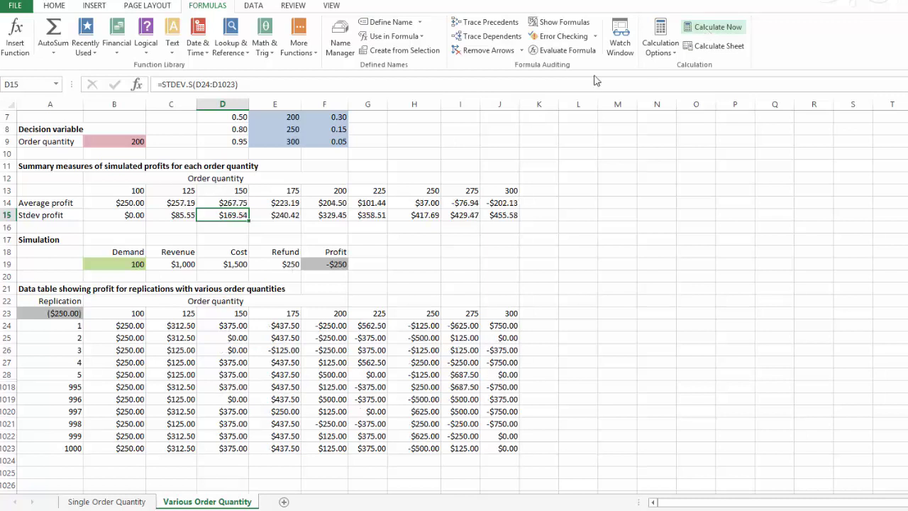
pyautogui.click(175, 205)
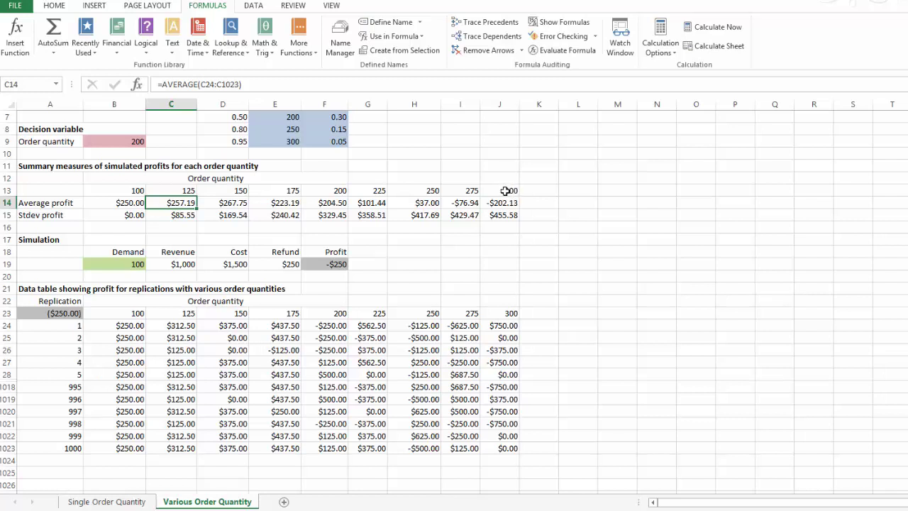
pyautogui.click(722, 28)
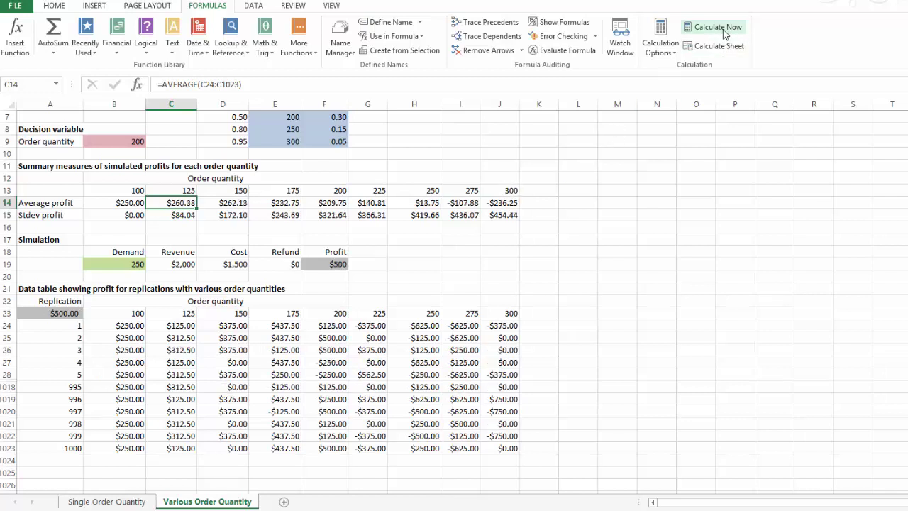